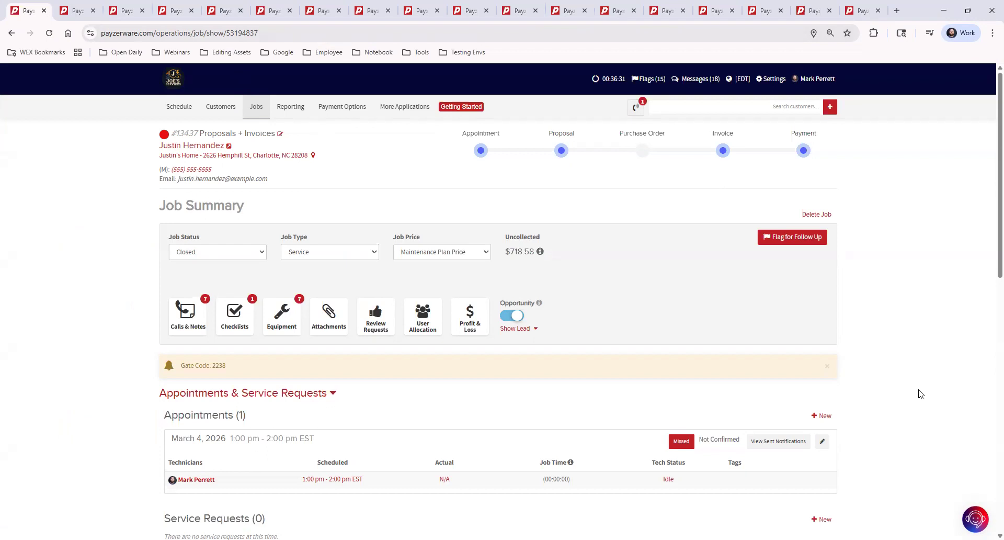
# - Collapse the Proposals & Financing, Invoices & Payments, and Appointments & Service Requests sections of the job
pyautogui.scroll(-7, 927, 393)
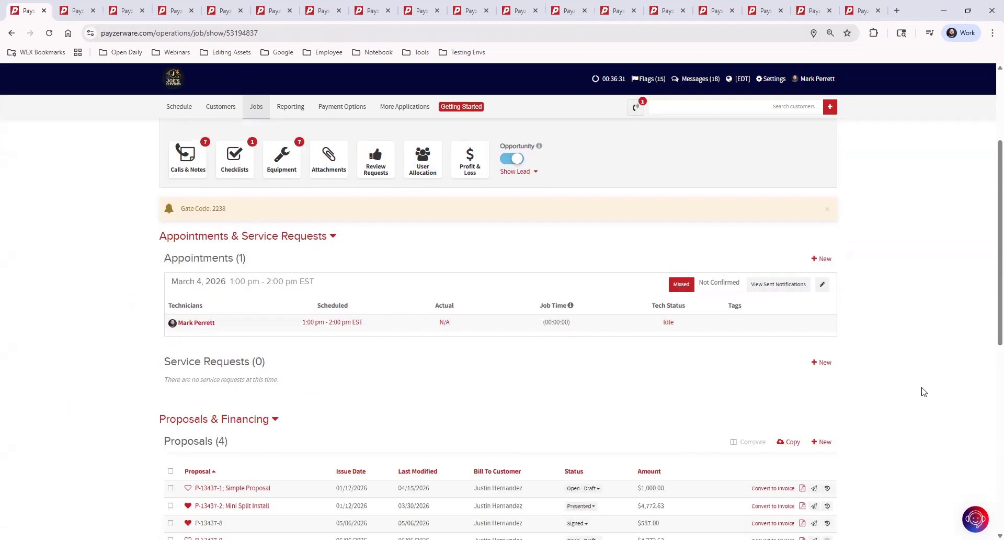
pyautogui.click(253, 210)
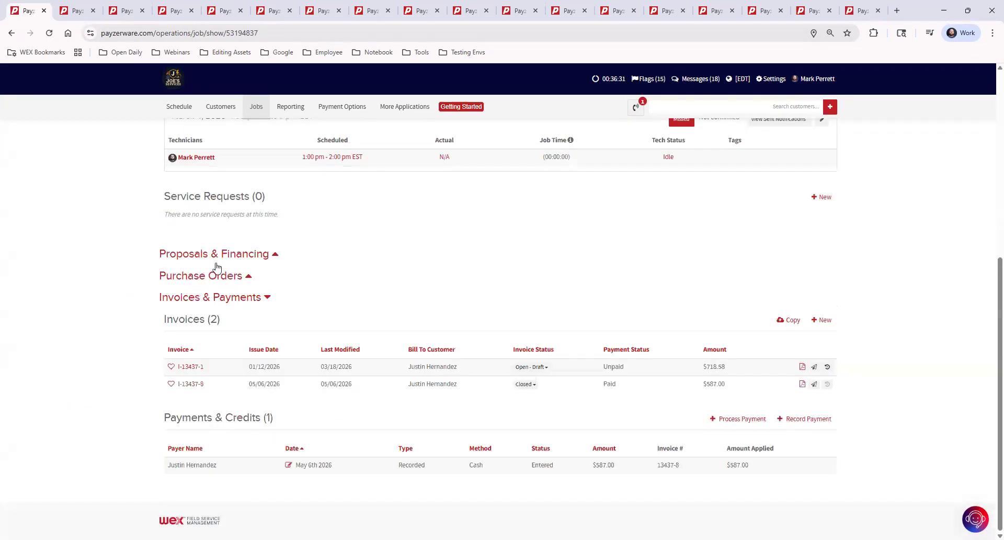
pyautogui.click(239, 298)
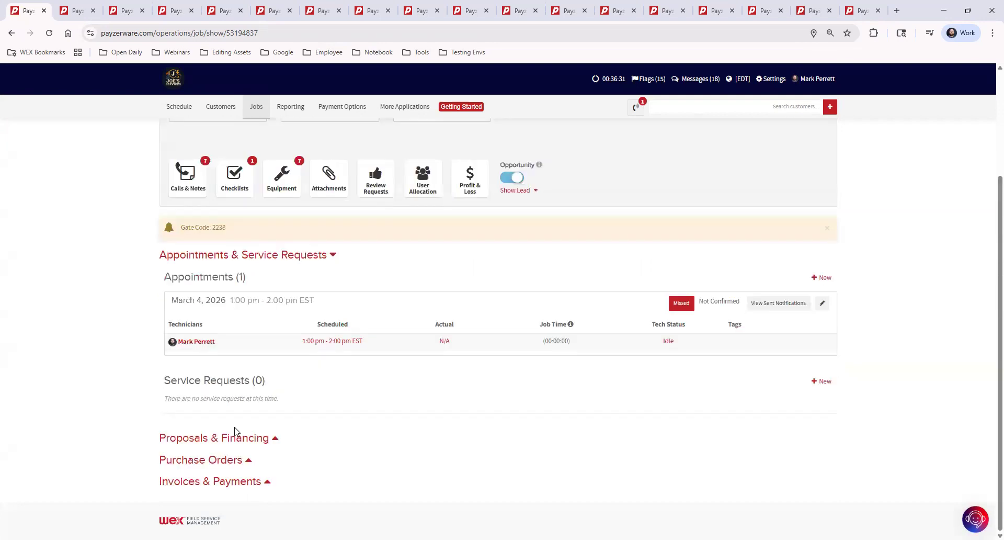
pyautogui.click(202, 261)
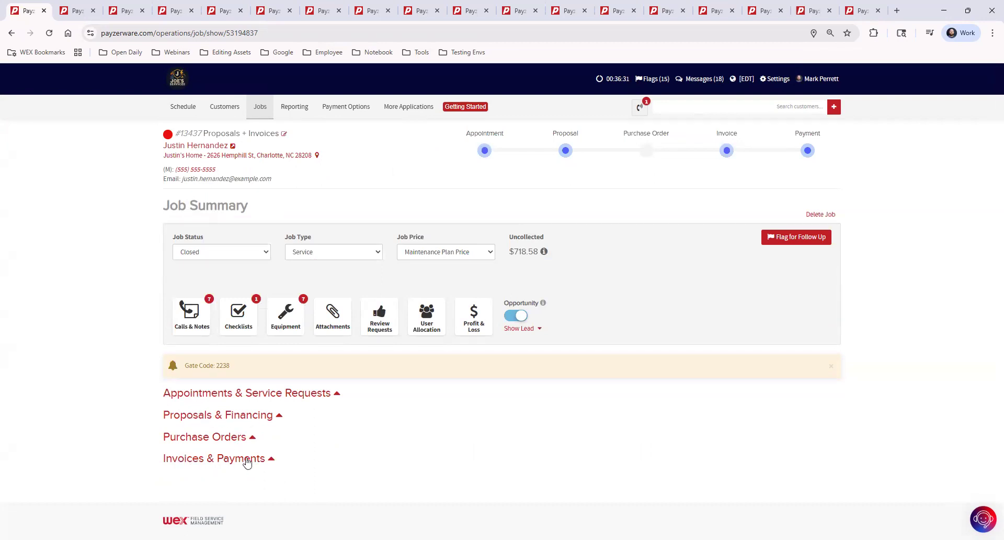
# - Expand the job's Proposals & Financing and Invoices & Payments sections and look through their contents
pyautogui.click(249, 415)
pyautogui.scroll(-4, 518, 348)
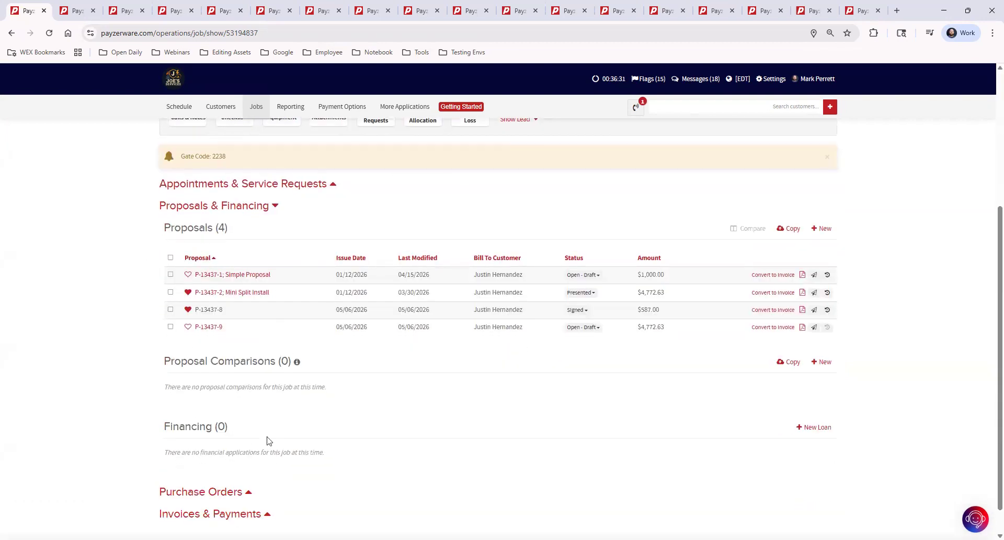
pyautogui.scroll(-1, 252, 450)
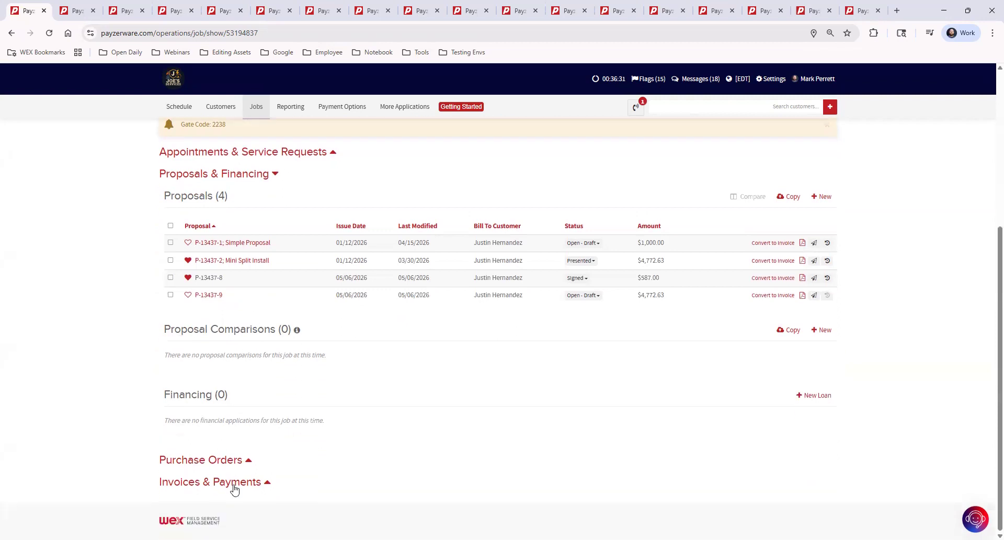
pyautogui.click(231, 483)
pyautogui.scroll(-3, 246, 460)
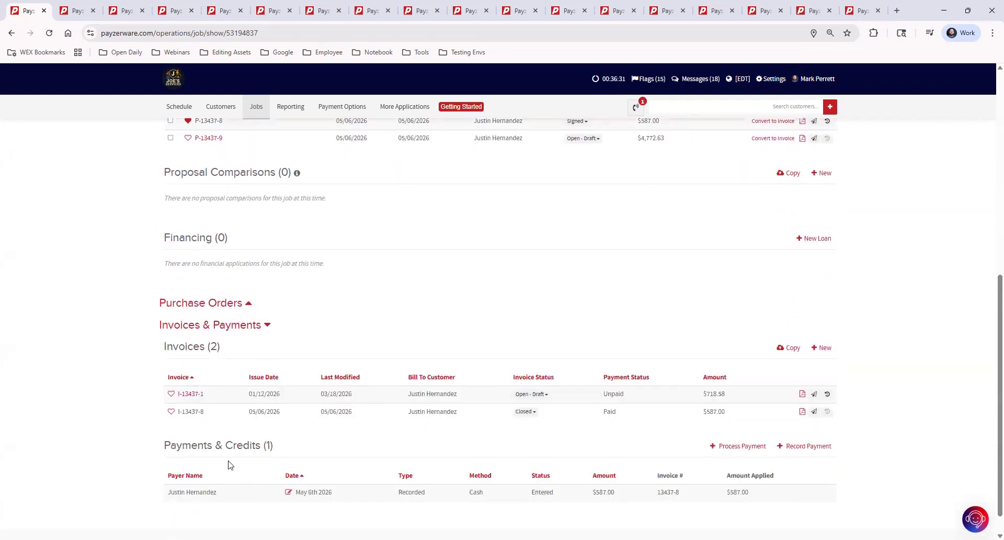
pyautogui.scroll(4, 376, 410)
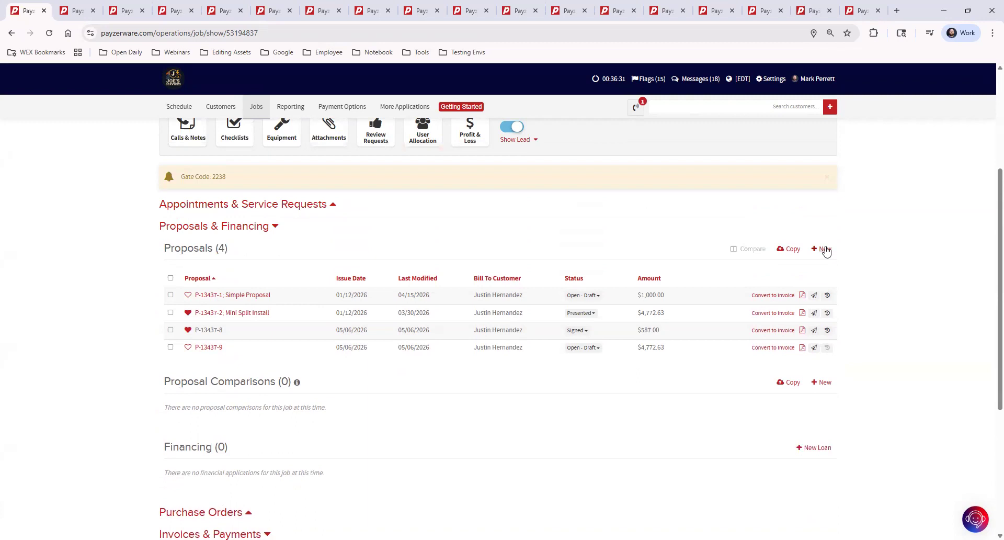
# - Browse the existing proposals available for copying with the Favorites filter turned off, and close the list without copying any
pyautogui.click(792, 252)
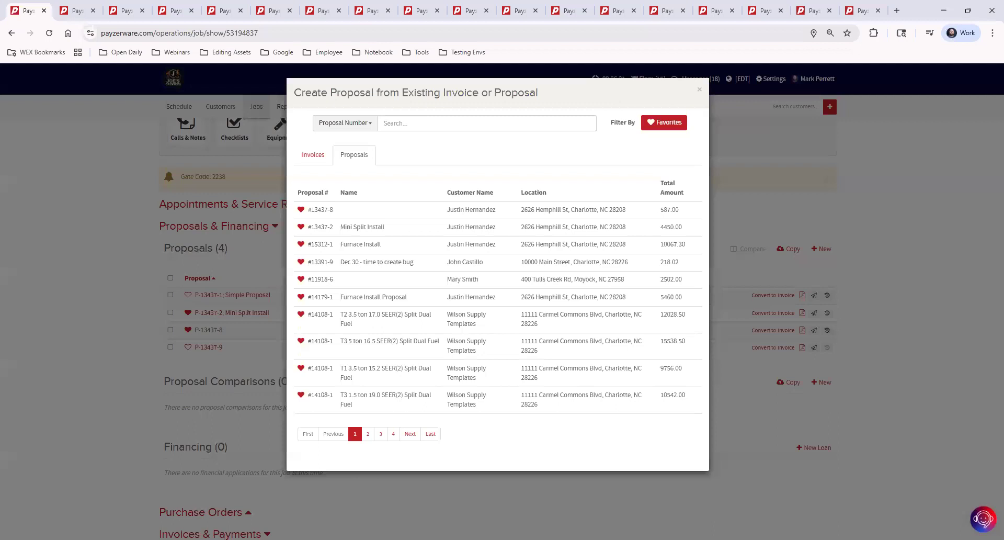
pyautogui.click(660, 123)
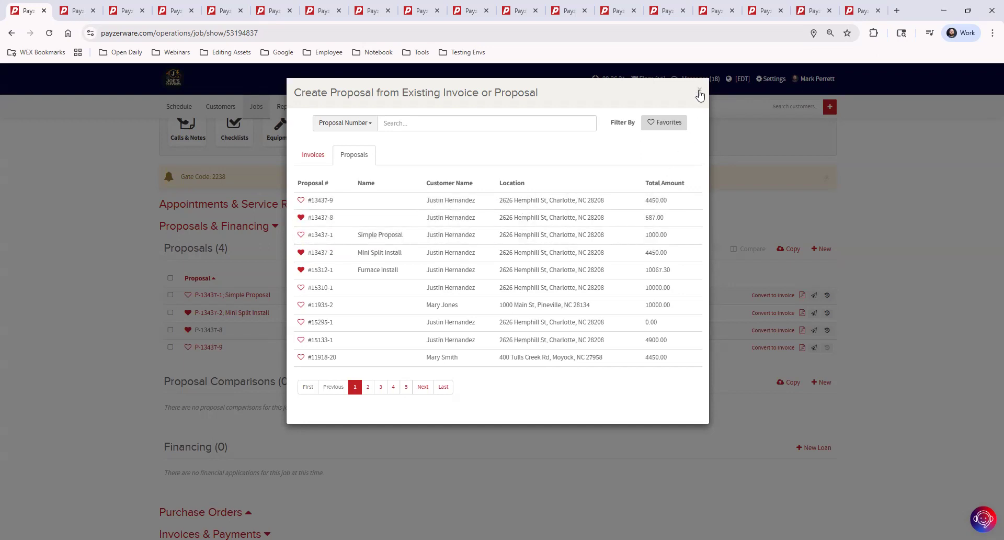
pyautogui.click(701, 93)
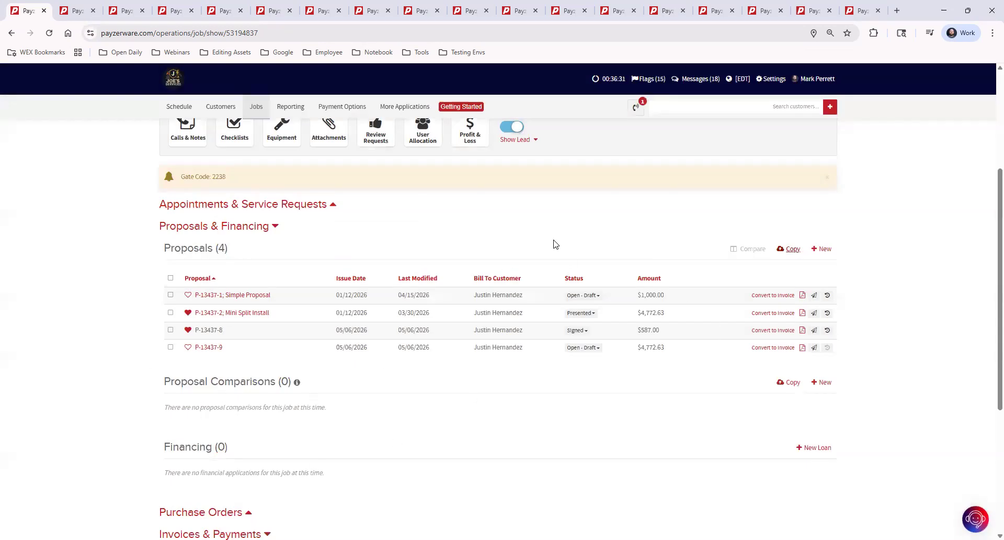
# - Preview the PDF of the proposal named Simple Proposal, look through its line items, and close the preview
pyautogui.click(803, 295)
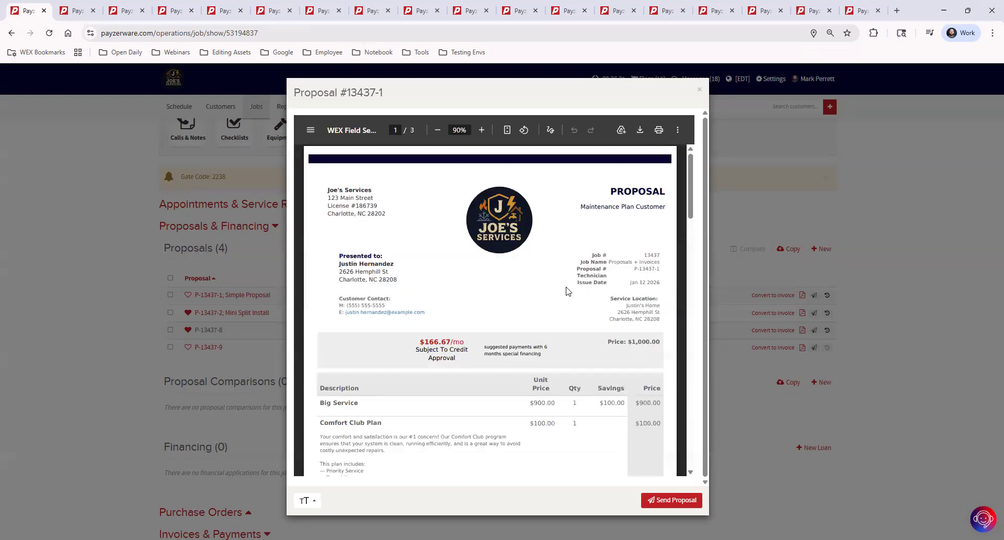
pyautogui.scroll(-4, 569, 291)
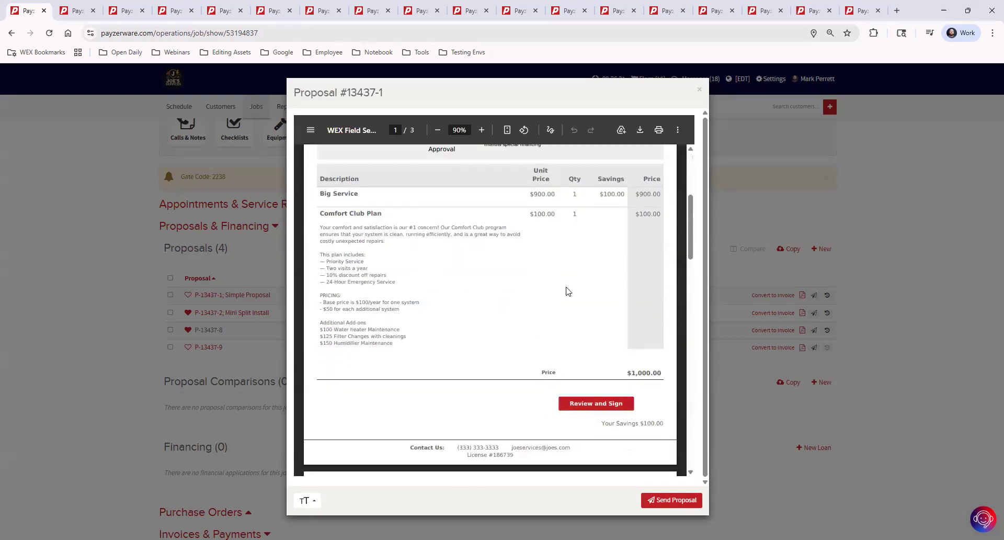
pyautogui.scroll(4, 569, 291)
pyautogui.click(699, 90)
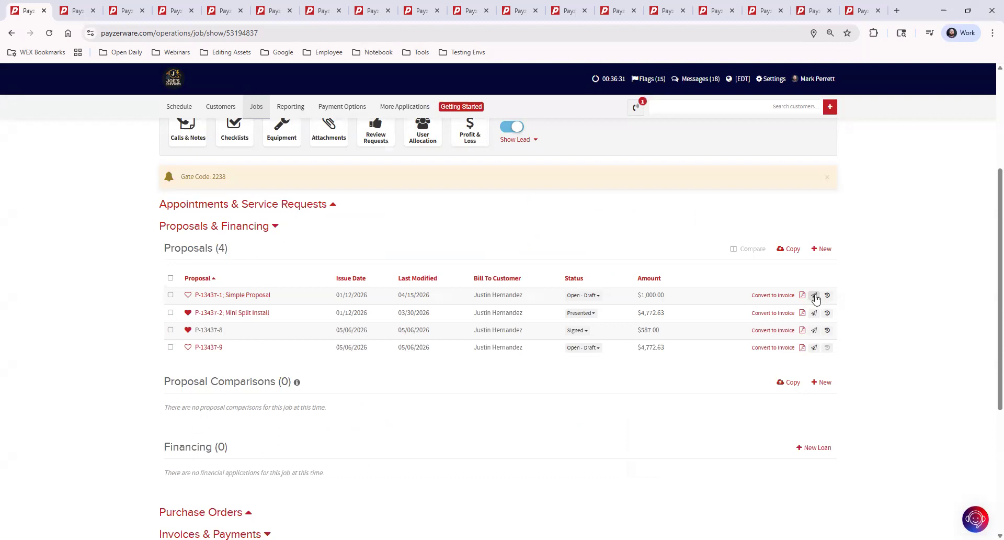
# - Open Simple Proposal for editing and examine its line items, financing, recommendations, contract terms and signature section
pyautogui.moveTo(828, 296)
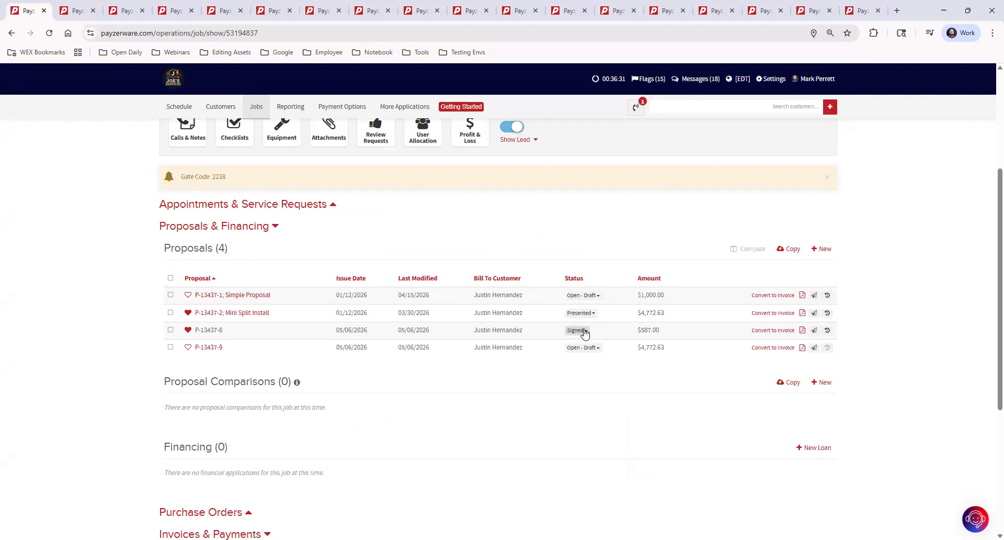
pyautogui.click(250, 297)
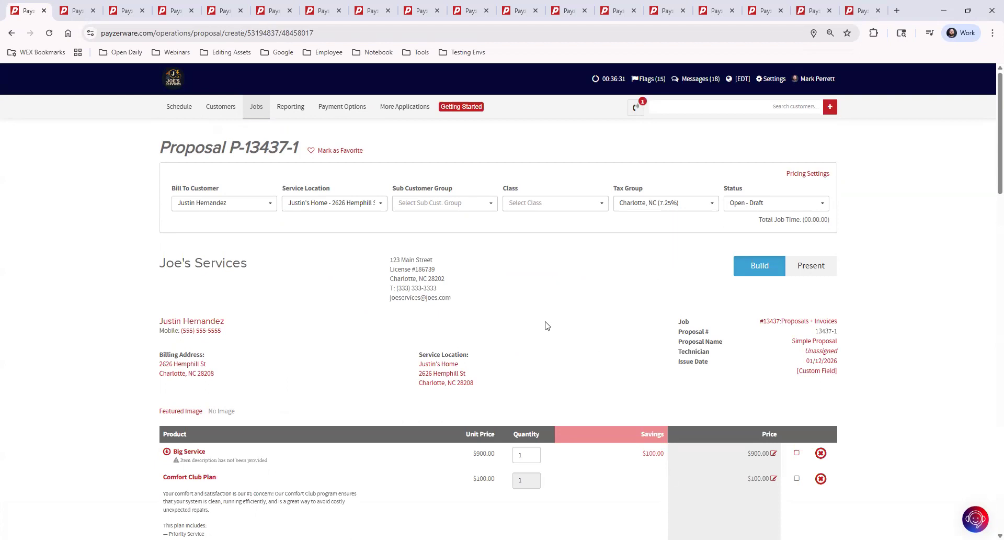
pyautogui.scroll(-3, 545, 325)
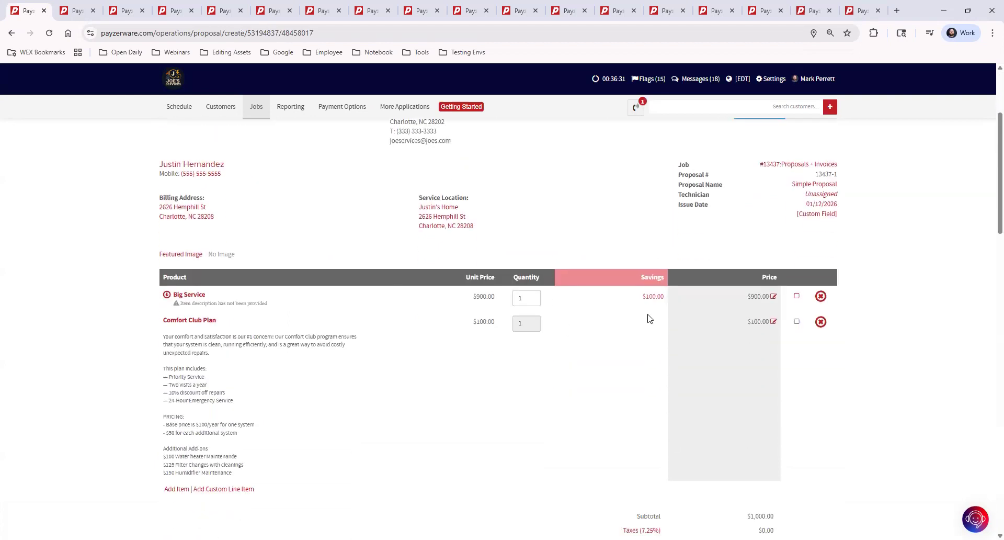
pyautogui.scroll(-2, 251, 337)
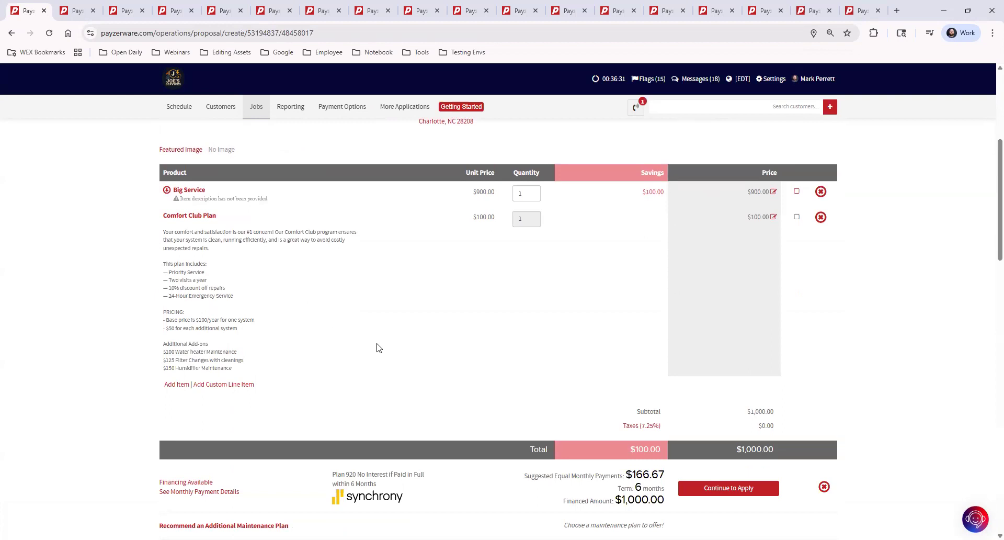
pyautogui.scroll(-4, 379, 347)
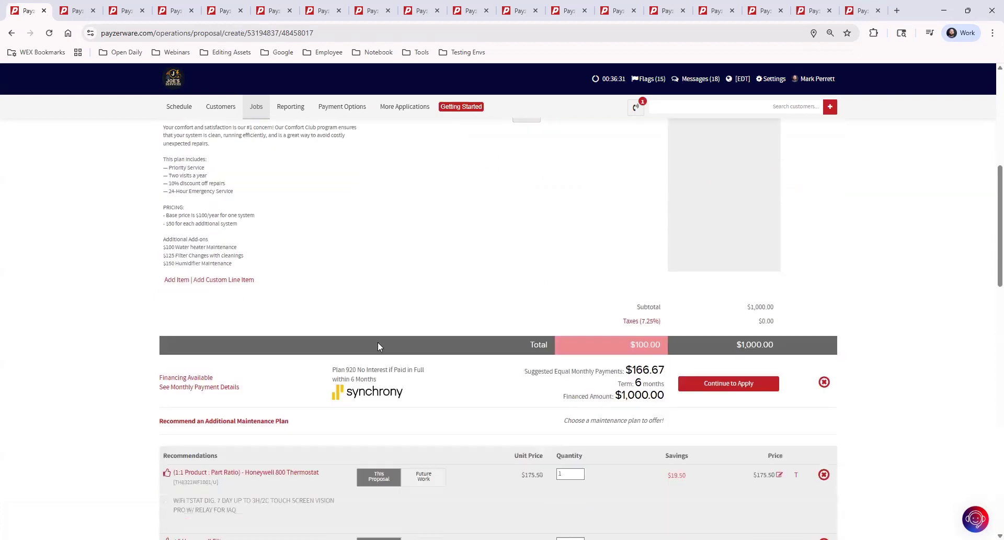
pyautogui.scroll(-2, 379, 347)
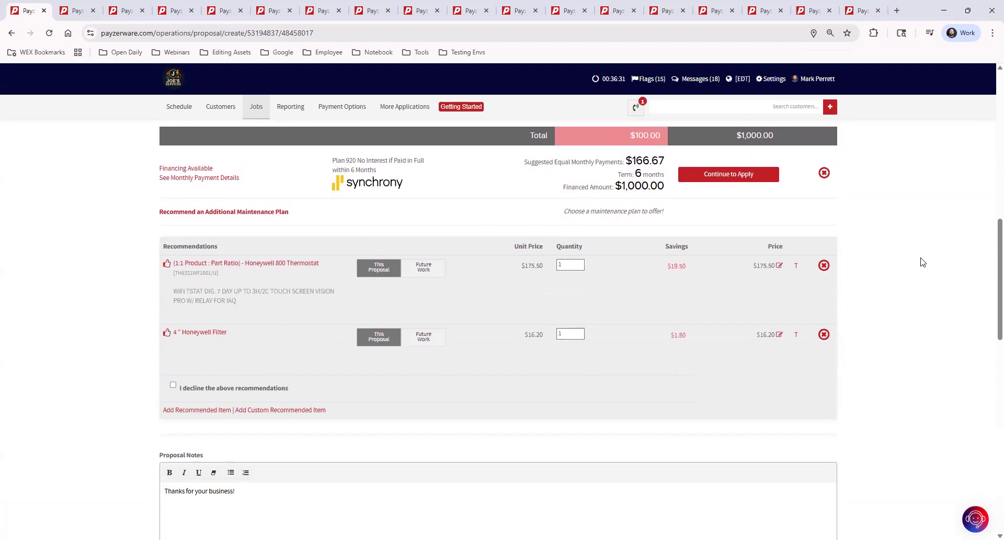
pyautogui.scroll(-9, 923, 262)
pyautogui.scroll(-5, 917, 260)
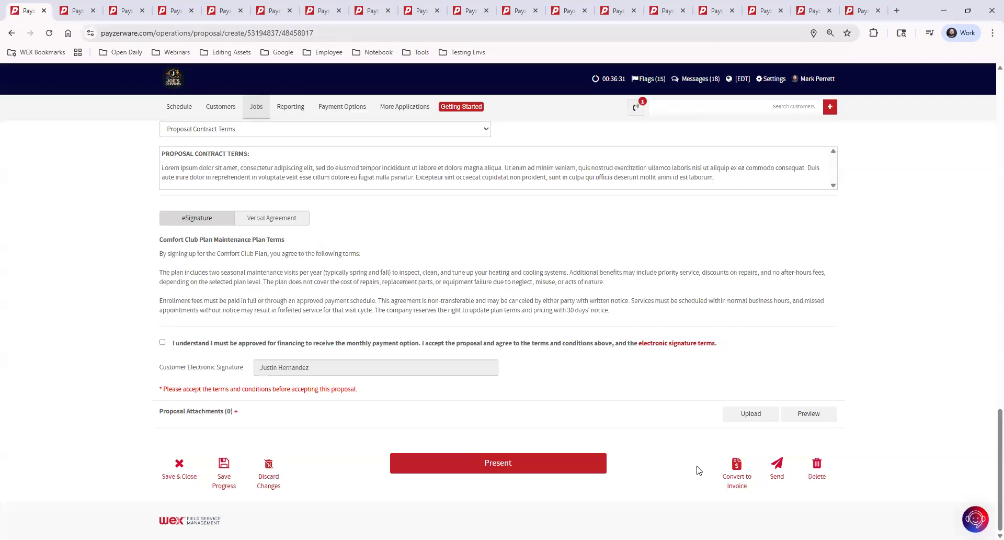
# - Review Simple Proposal in its customer presentation view, and save and close it with the status Signed
pyautogui.click(506, 462)
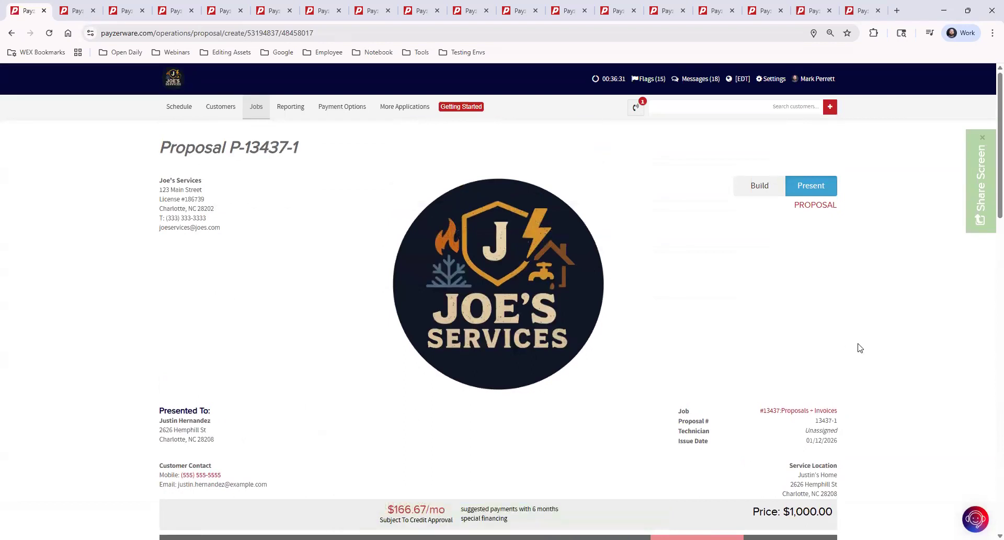
pyautogui.scroll(-6, 860, 347)
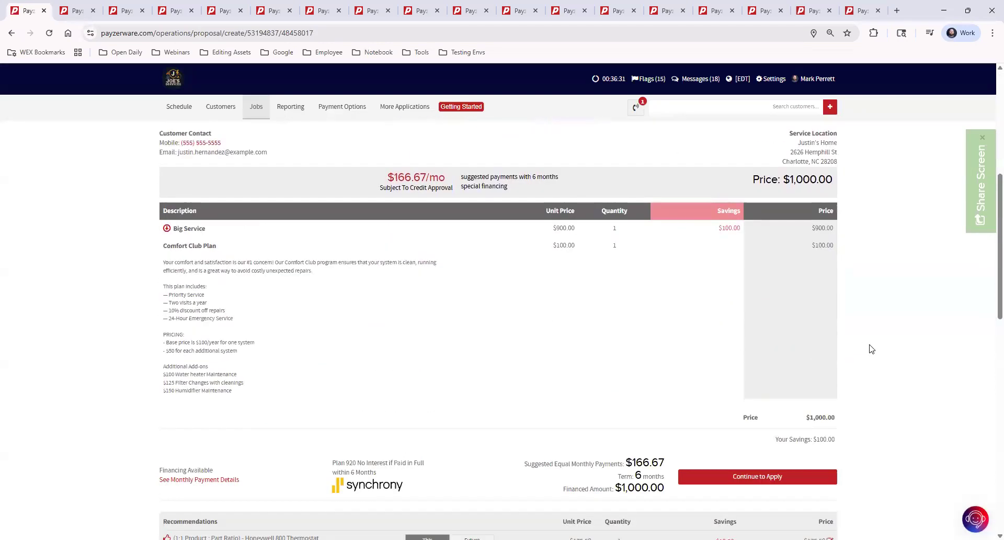
pyautogui.scroll(-5, 872, 349)
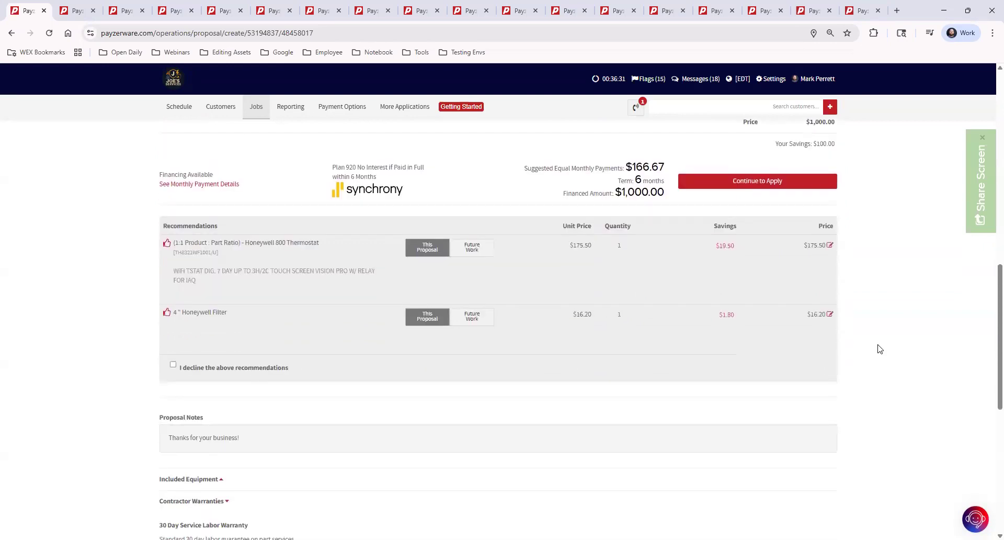
pyautogui.scroll(-7, 880, 349)
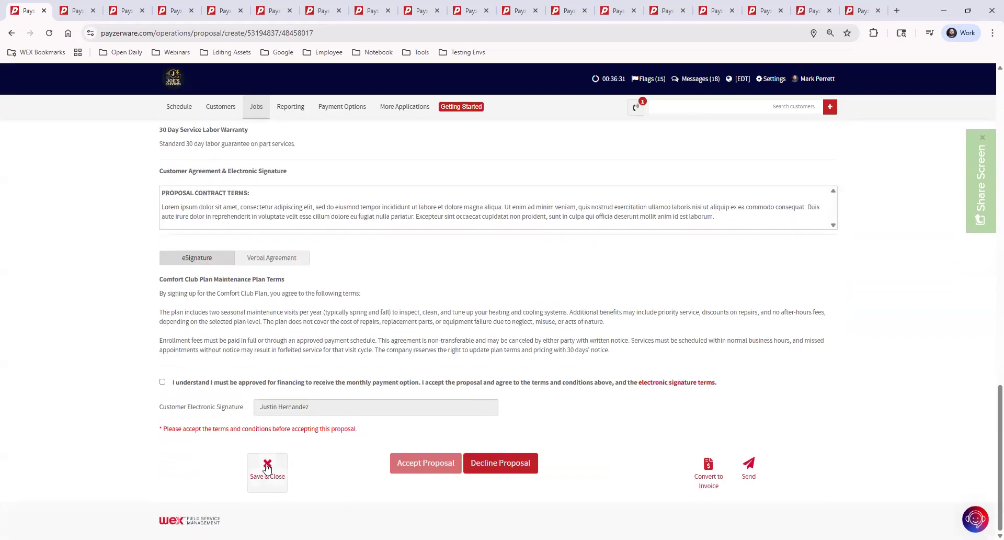
pyautogui.click(267, 467)
pyautogui.click(455, 195)
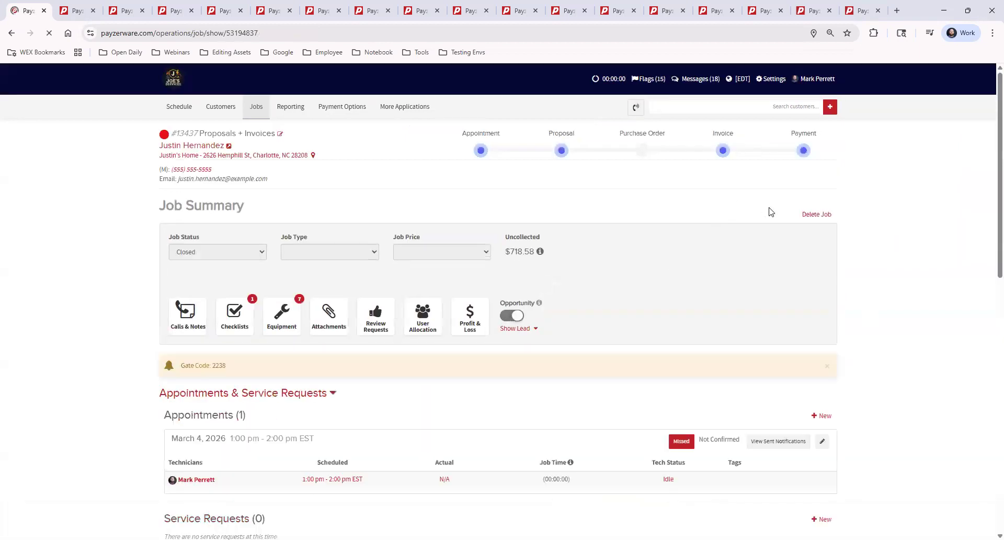
# - Set the status of the paid $587.00 invoice to Open - Draft to unlock it for editing
pyautogui.scroll(-6, 728, 251)
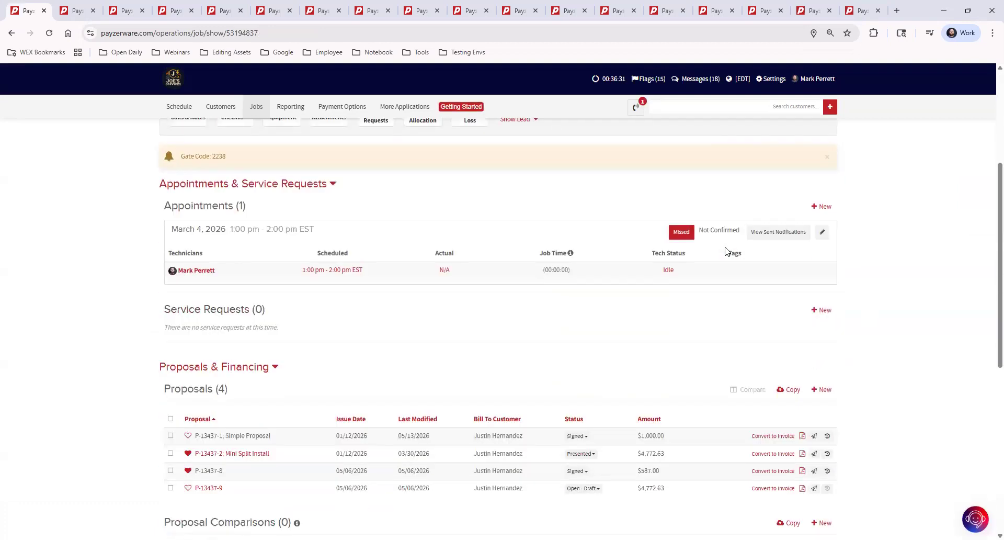
pyautogui.scroll(-5, 725, 251)
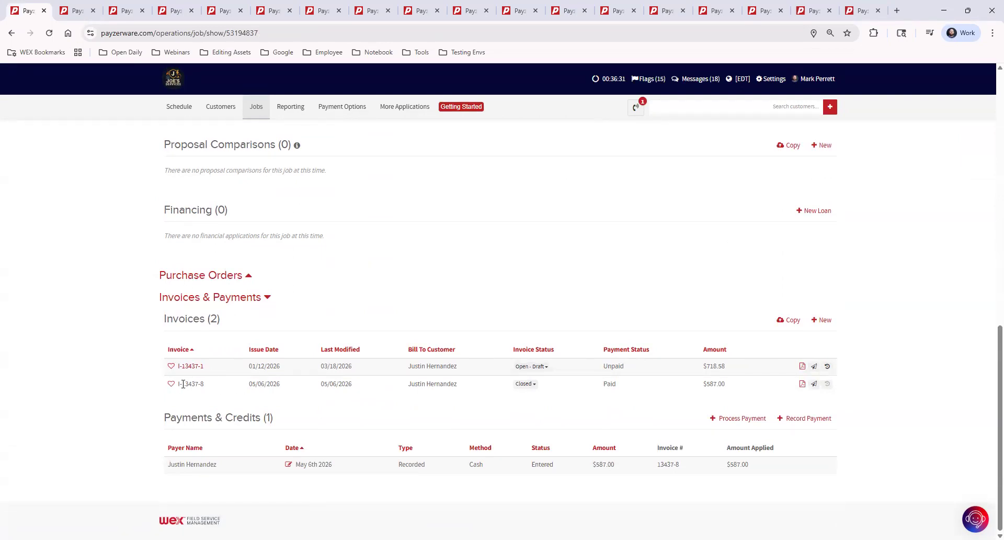
pyautogui.moveTo(182, 384); pyautogui.dragTo(236, 393)
pyautogui.click(202, 384)
pyautogui.click(525, 384)
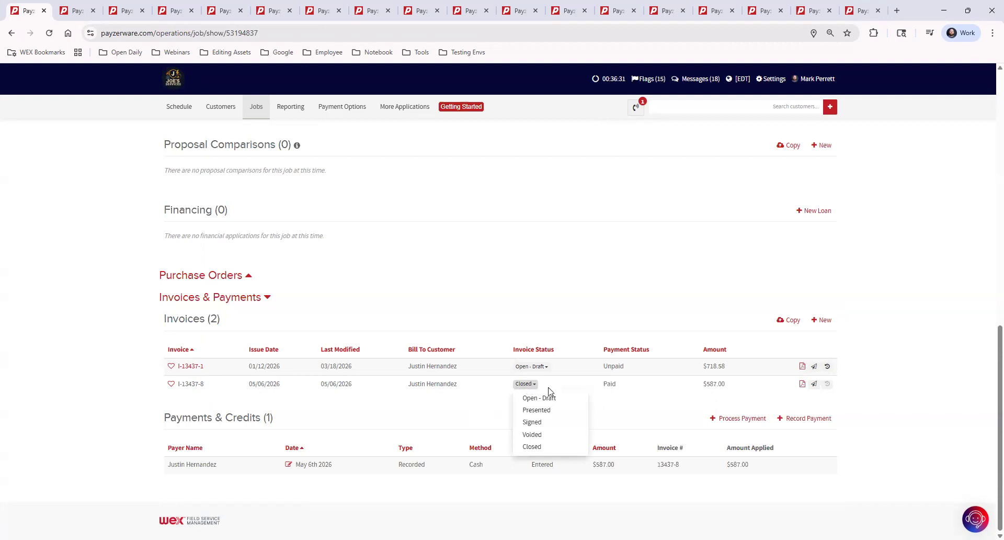
pyautogui.click(835, 359)
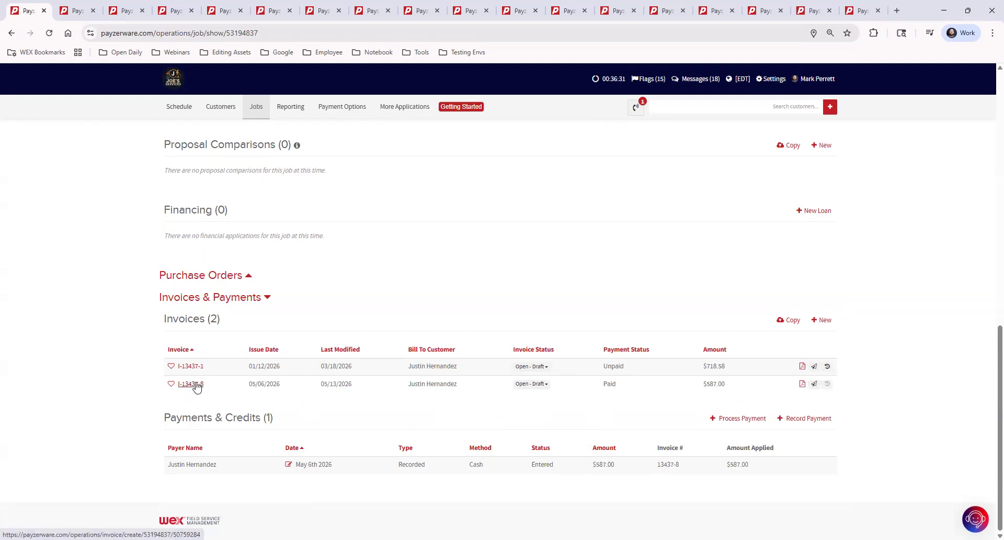
# - Set the status of the paid $587.00 invoice back to Closed
pyautogui.click(525, 386)
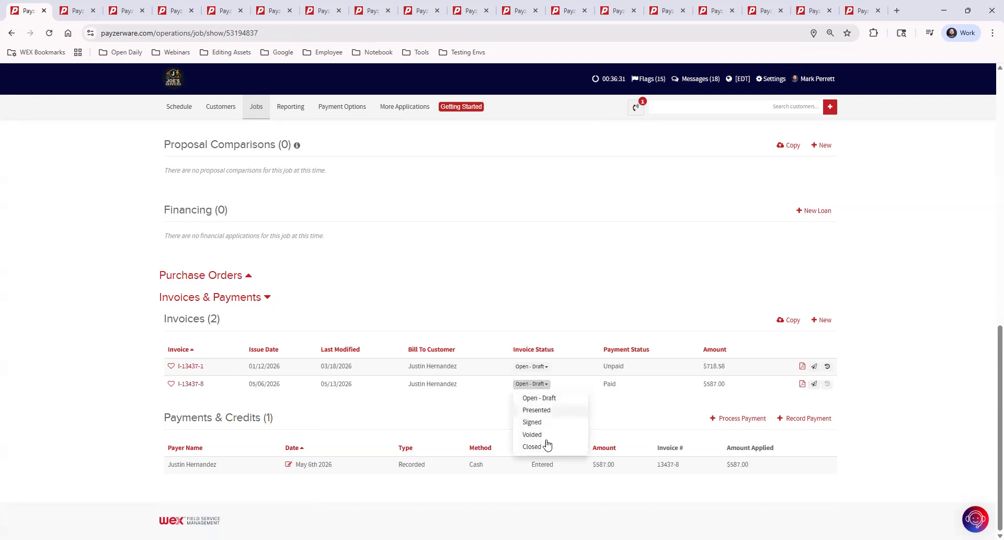
pyautogui.click(532, 447)
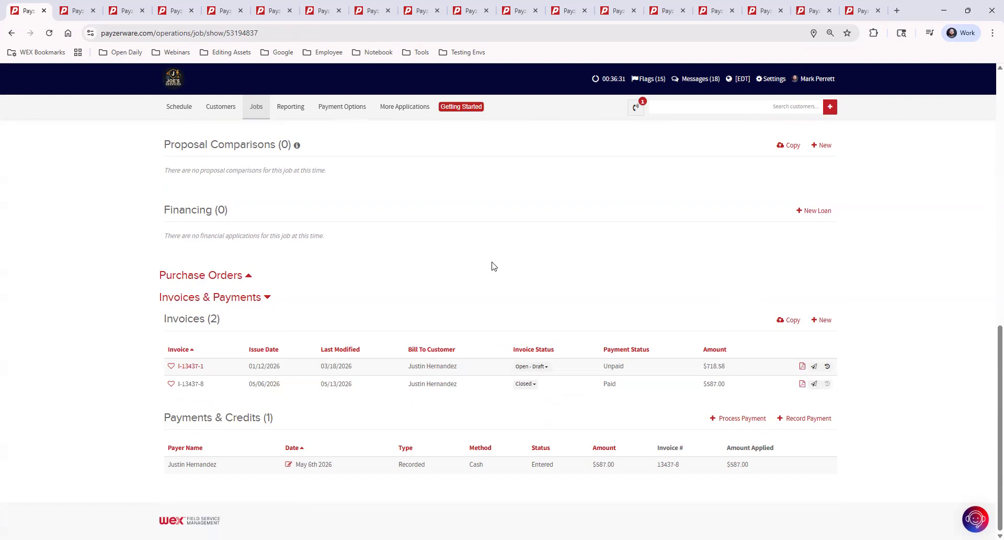
pyautogui.scroll(5, 460, 272)
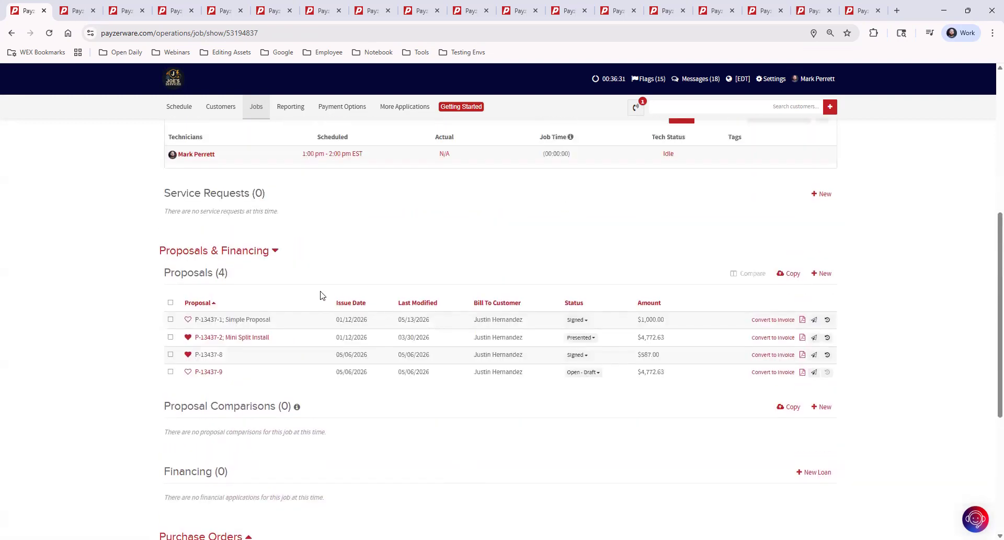
pyautogui.scroll(-4, 320, 295)
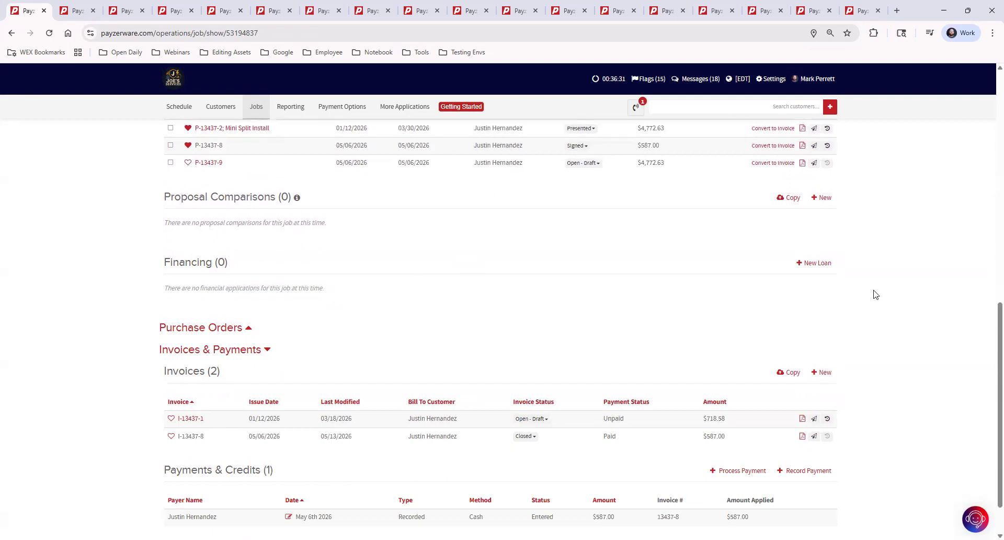
pyautogui.scroll(3, 874, 294)
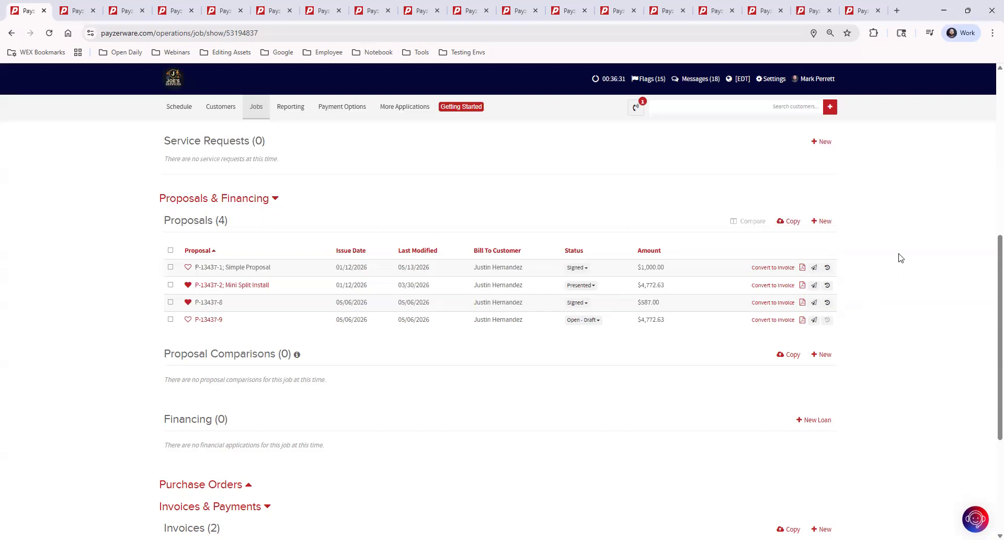
# - Open the Business Details job settings and examine the service email, custom footer, business logo and menu background color
pyautogui.scroll(7, 901, 285)
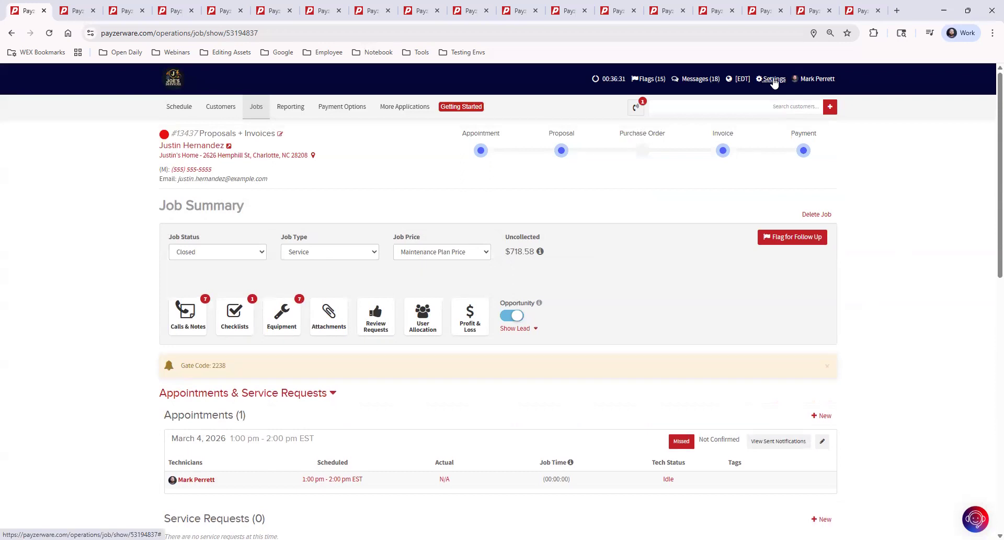
pyautogui.click(774, 81)
pyautogui.moveTo(739, 145)
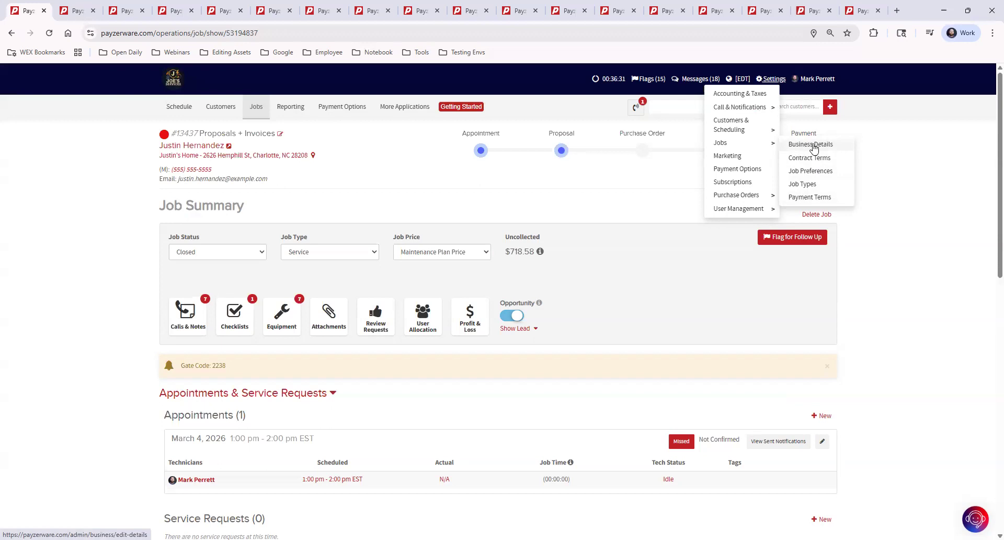
pyautogui.hotkey('ctrl', 'Tab')
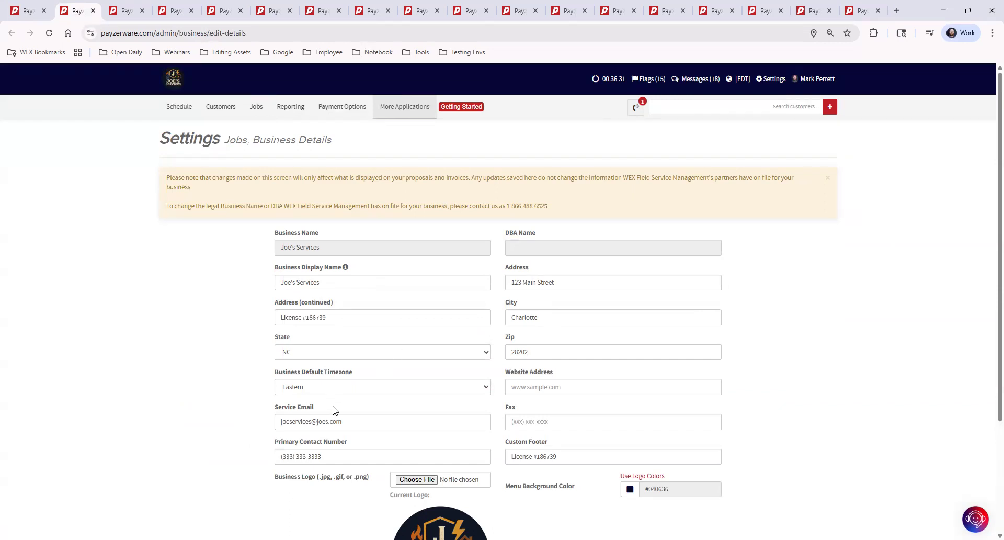
pyautogui.tripleClick(361, 422)
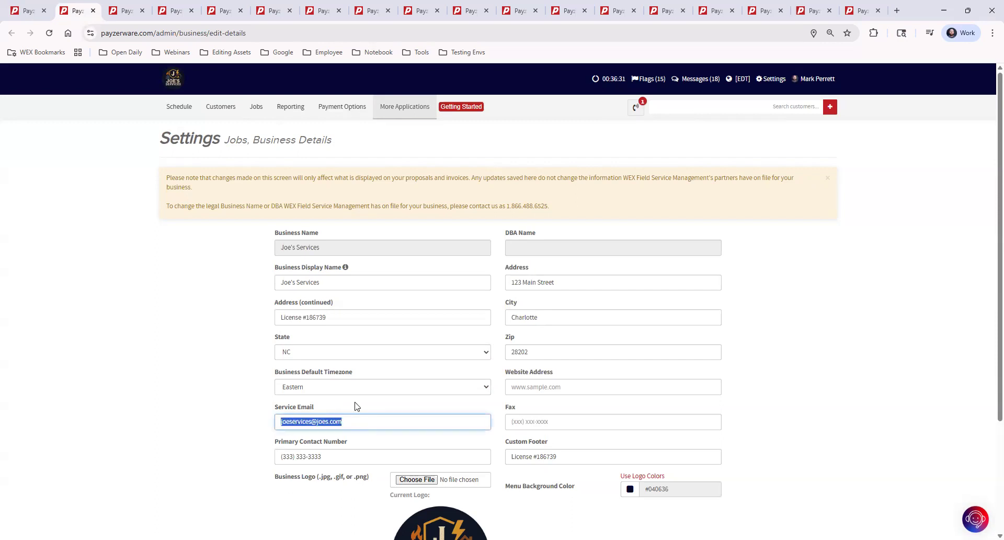
pyautogui.click(355, 406)
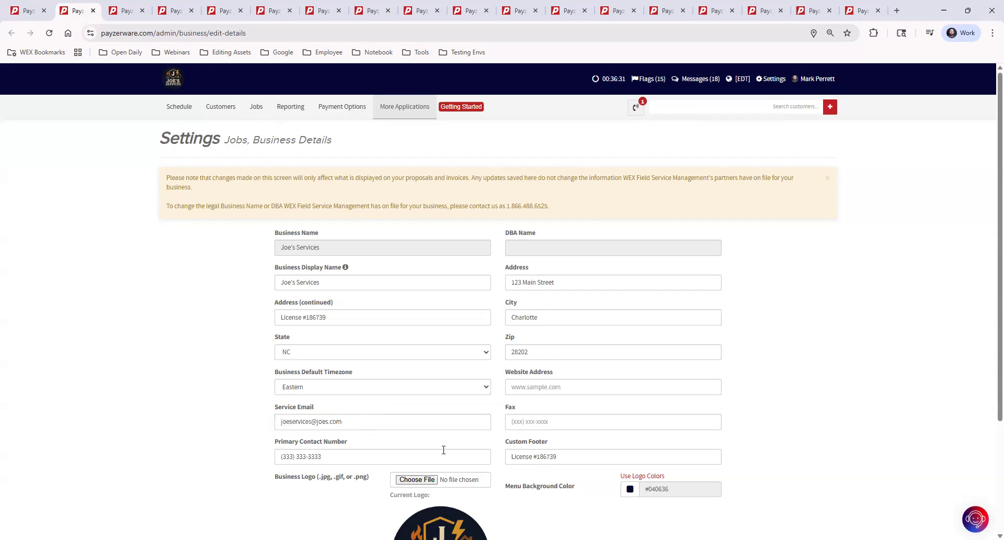
pyautogui.moveTo(572, 456); pyautogui.dragTo(512, 458)
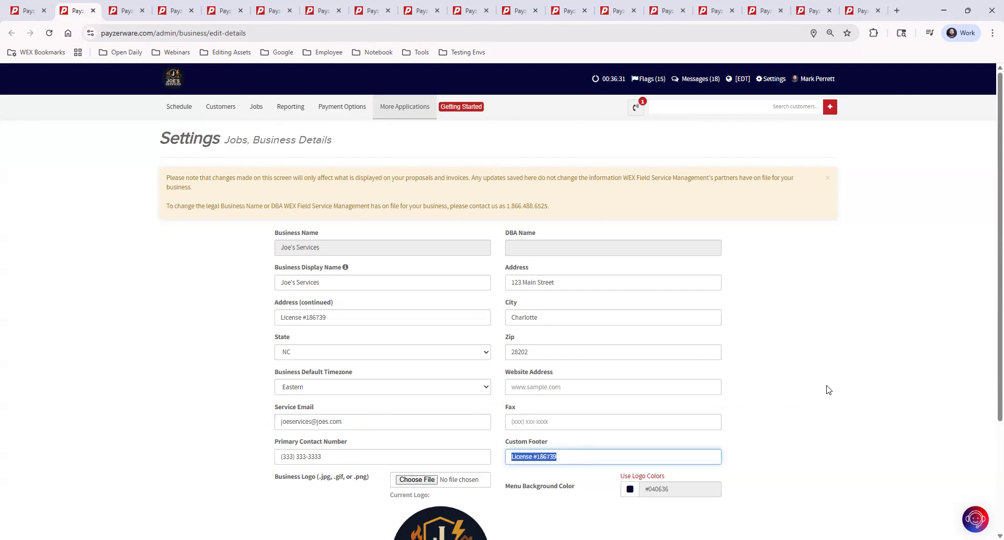
pyautogui.click(795, 383)
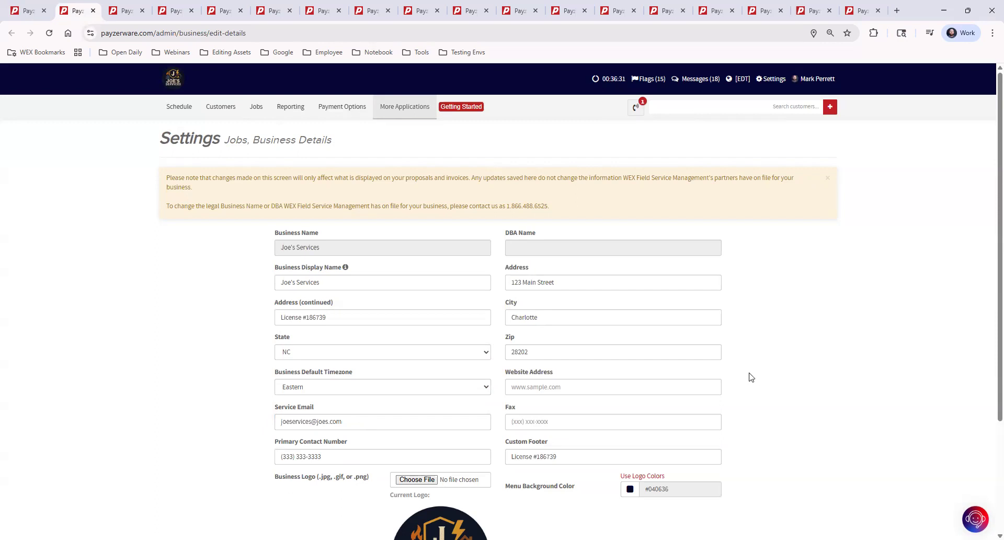
pyautogui.scroll(-3, 803, 387)
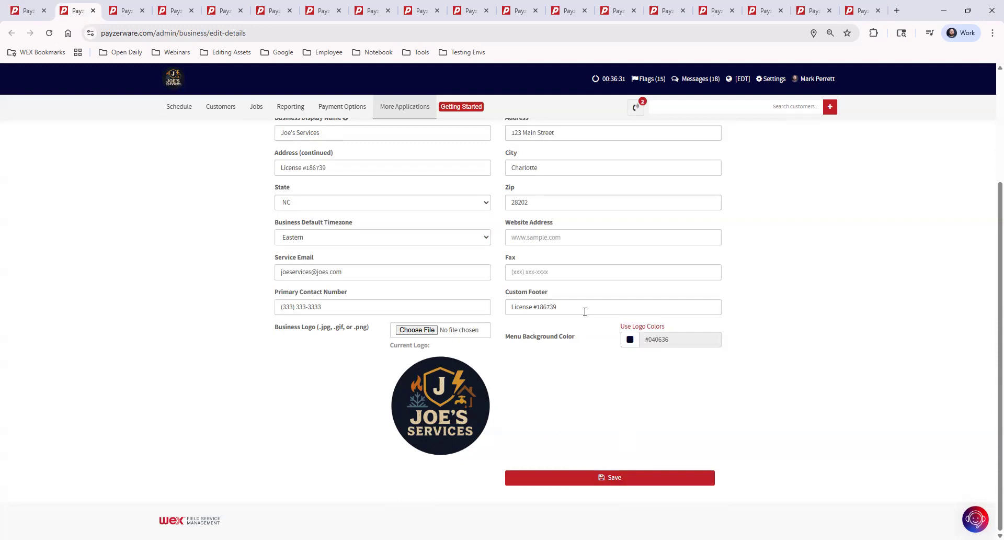
pyautogui.scroll(2, 637, 216)
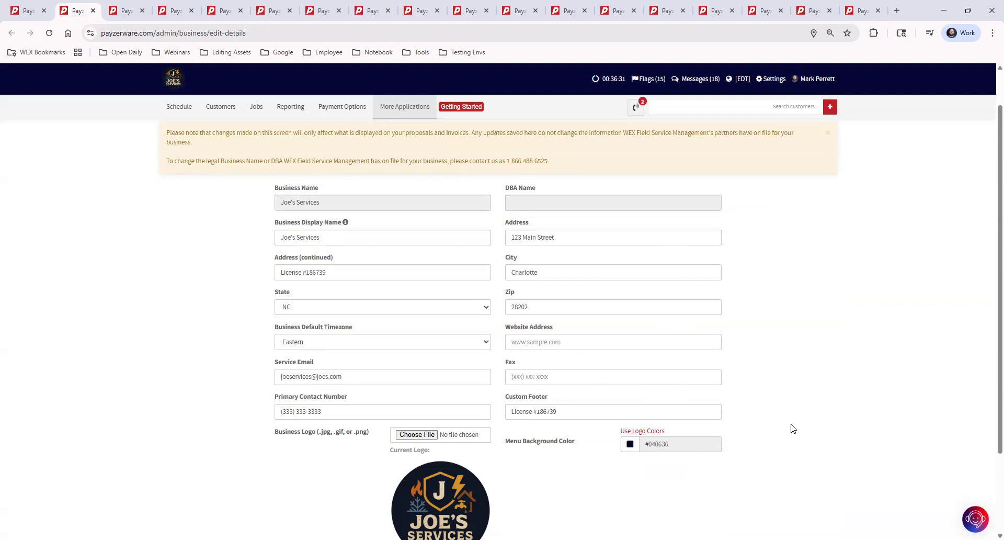
# - Open the Contract Terms settings, look over the blank form for creating contract terms and close it without saving
pyautogui.click(770, 84)
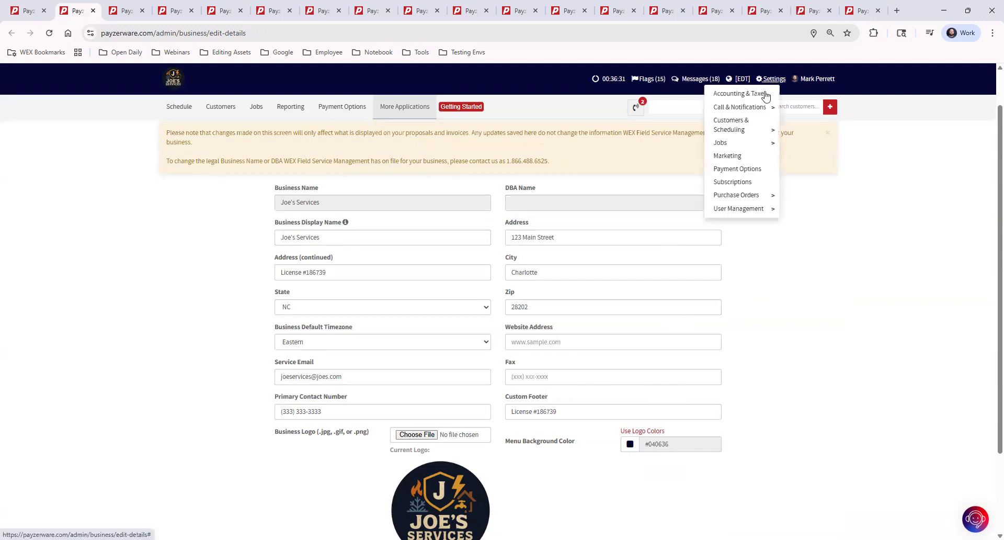
pyautogui.moveTo(773, 144)
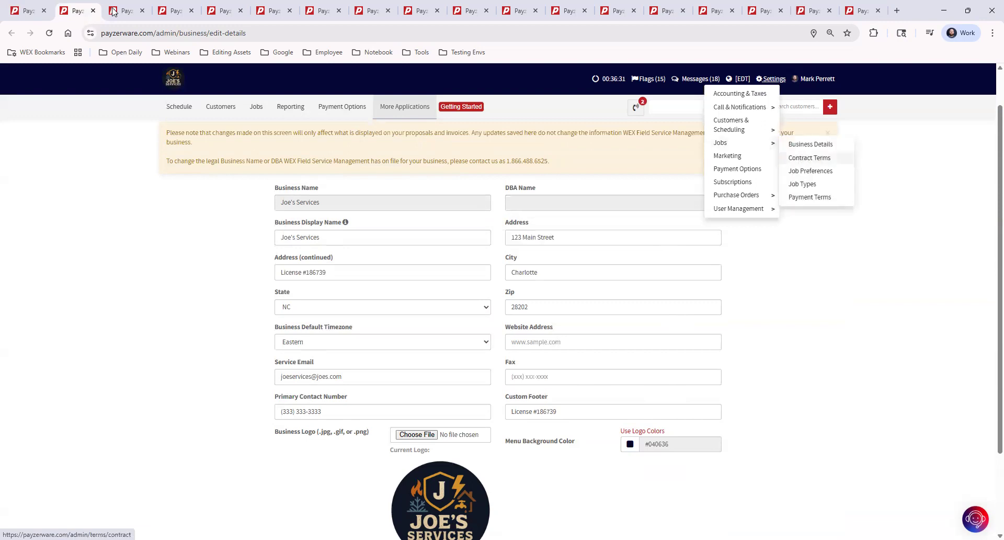
pyautogui.click(93, 11)
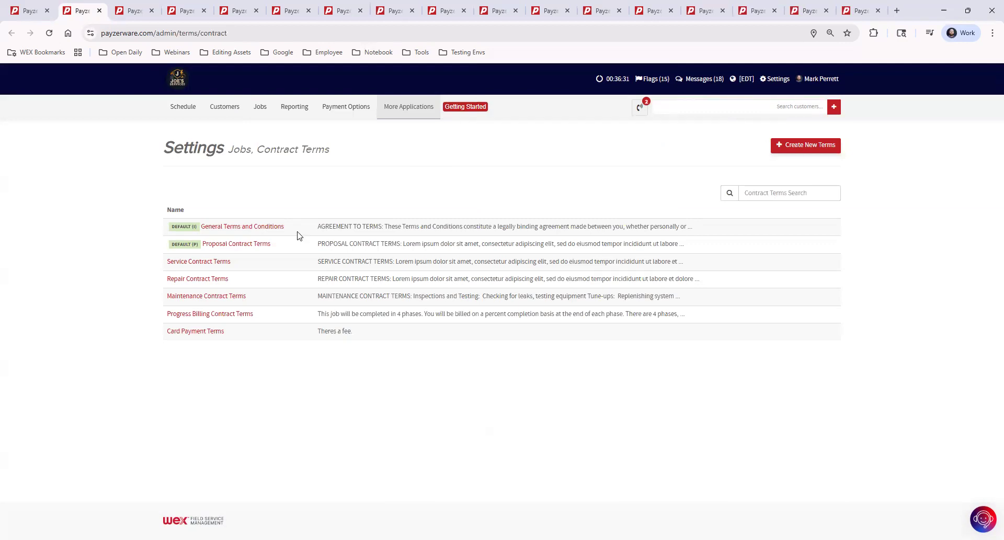
pyautogui.click(794, 146)
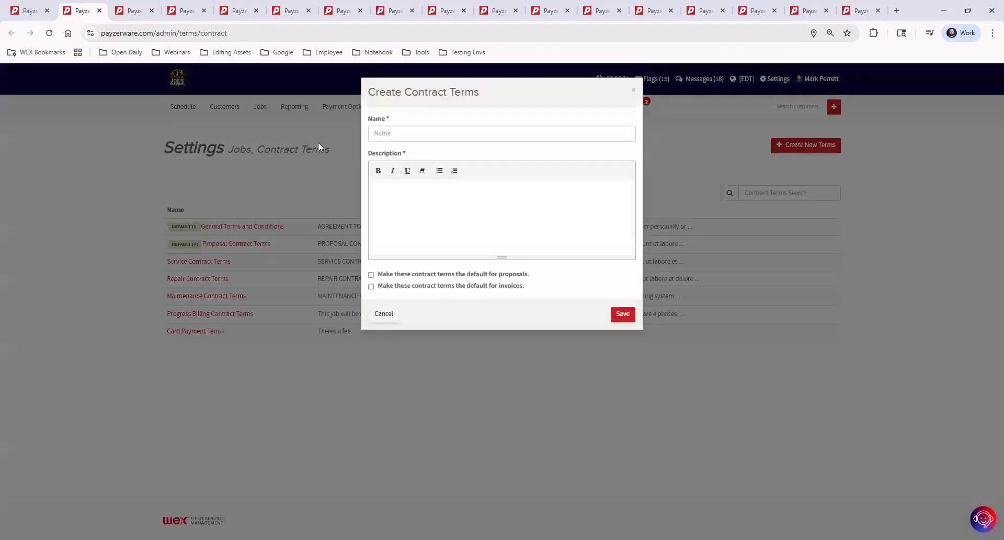
pyautogui.click(388, 133)
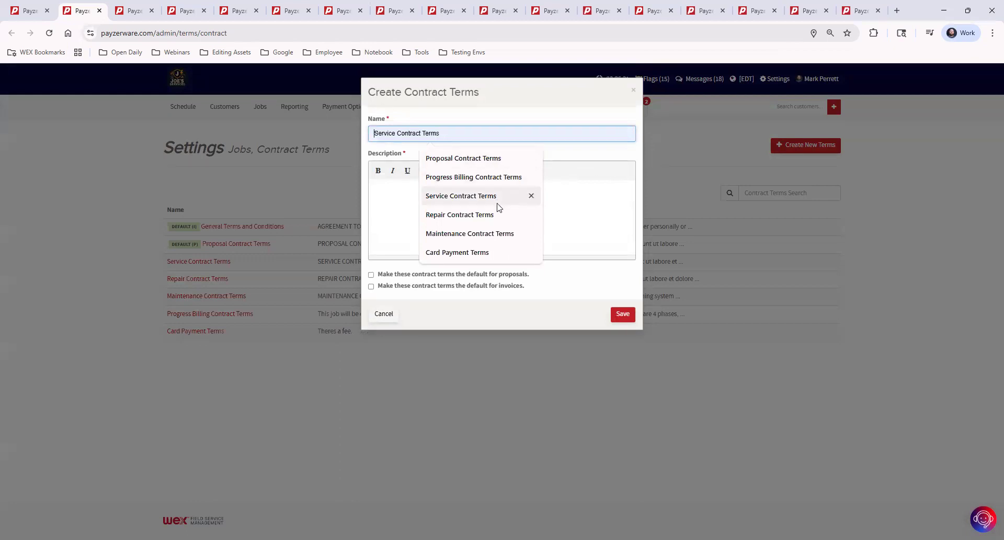
pyautogui.click(385, 215)
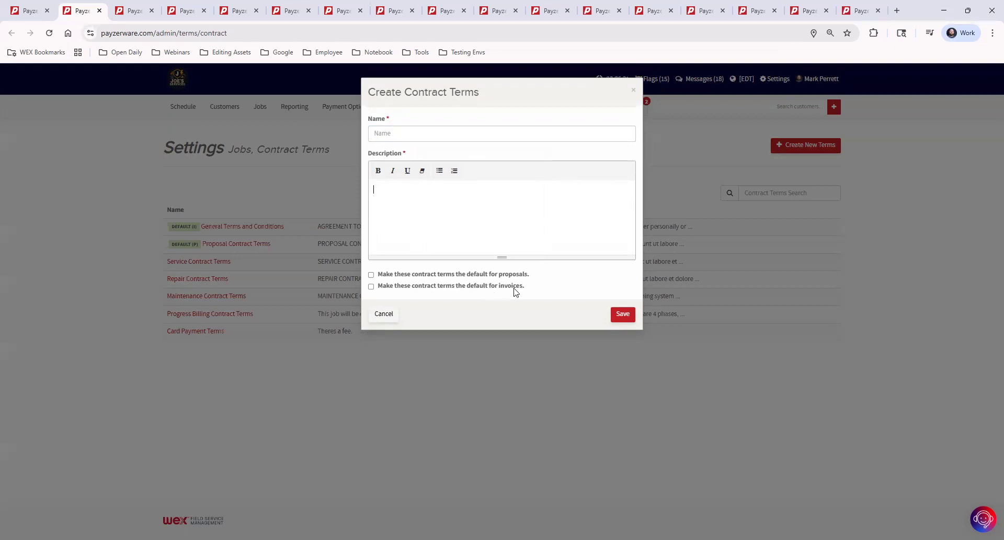
pyautogui.click(633, 90)
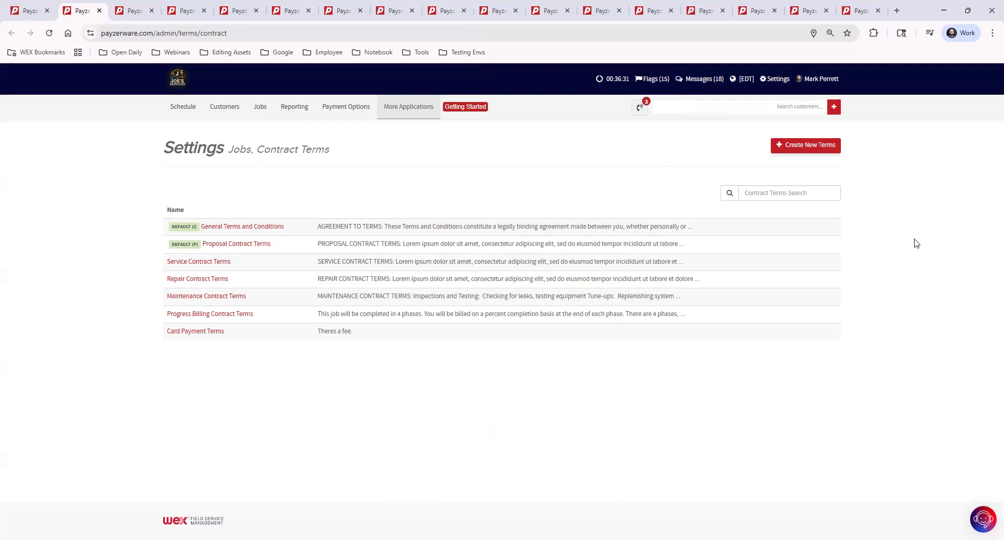
# - Open the Job Preferences settings and examine the Job Forms display options
pyautogui.click(778, 79)
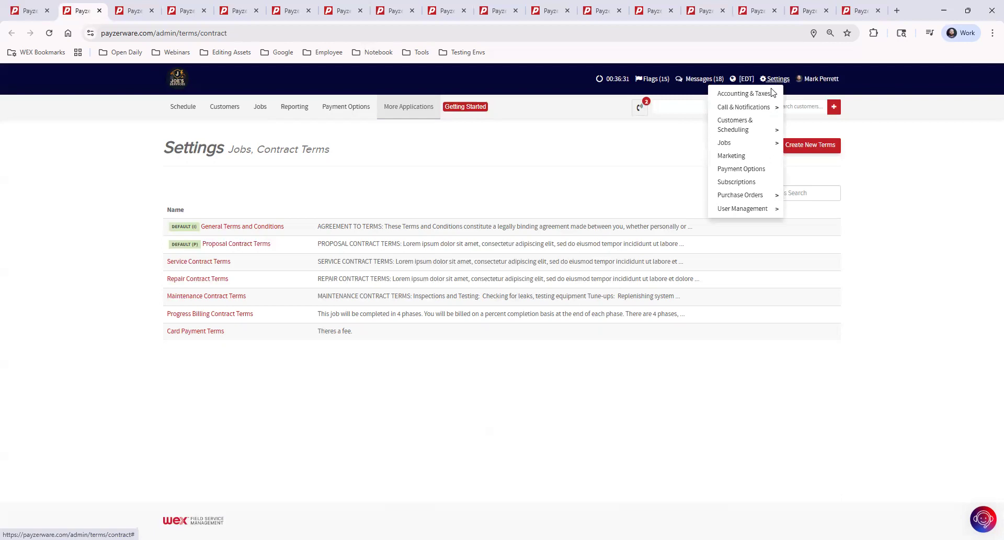
pyautogui.moveTo(783, 144)
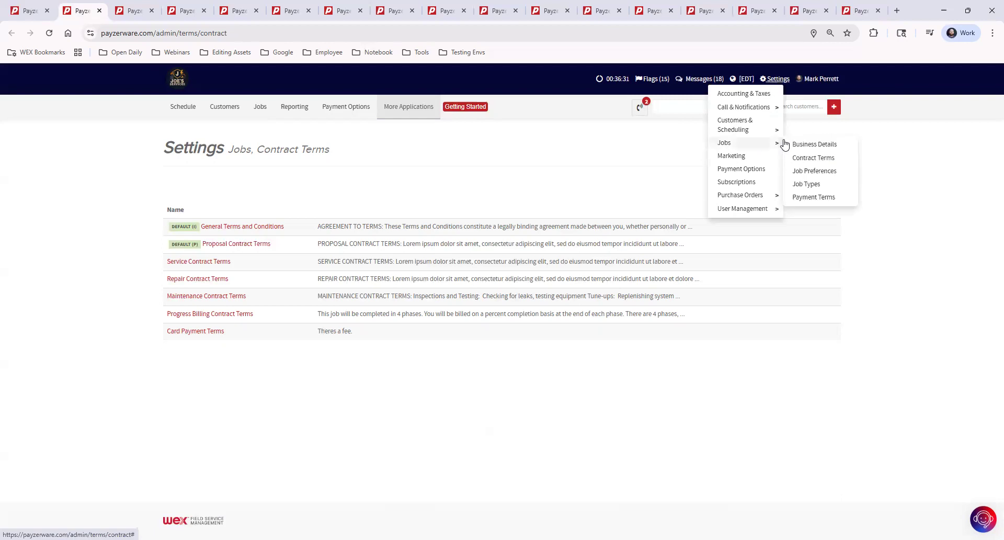
pyautogui.click(831, 175)
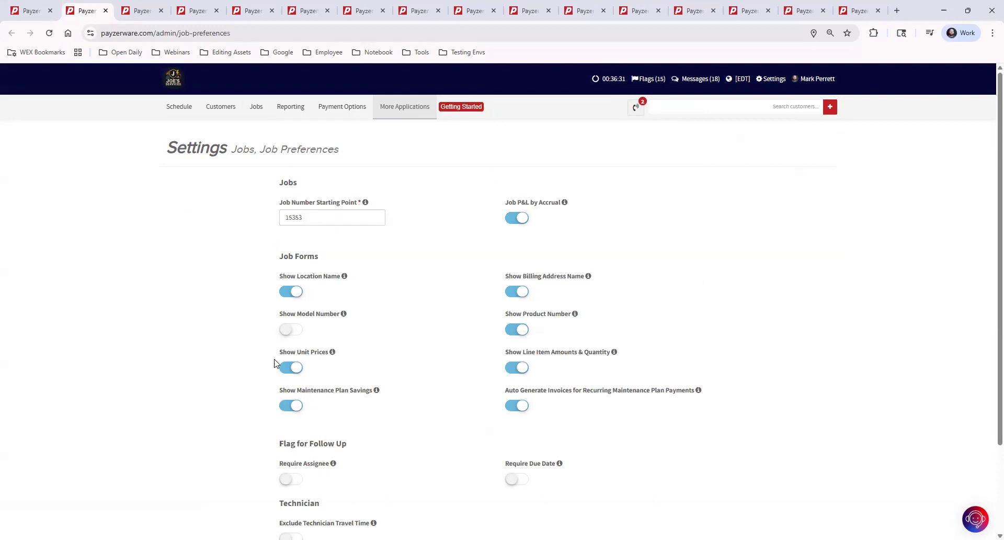
pyautogui.moveTo(278, 260); pyautogui.dragTo(387, 250)
pyautogui.click(367, 274)
# - Try toggling Show Model Number and Show Location Name in the Job Forms preferences
pyautogui.click(289, 331)
pyautogui.click(290, 331)
pyautogui.moveTo(344, 315)
pyautogui.click(288, 292)
pyautogui.scroll(-2, 429, 336)
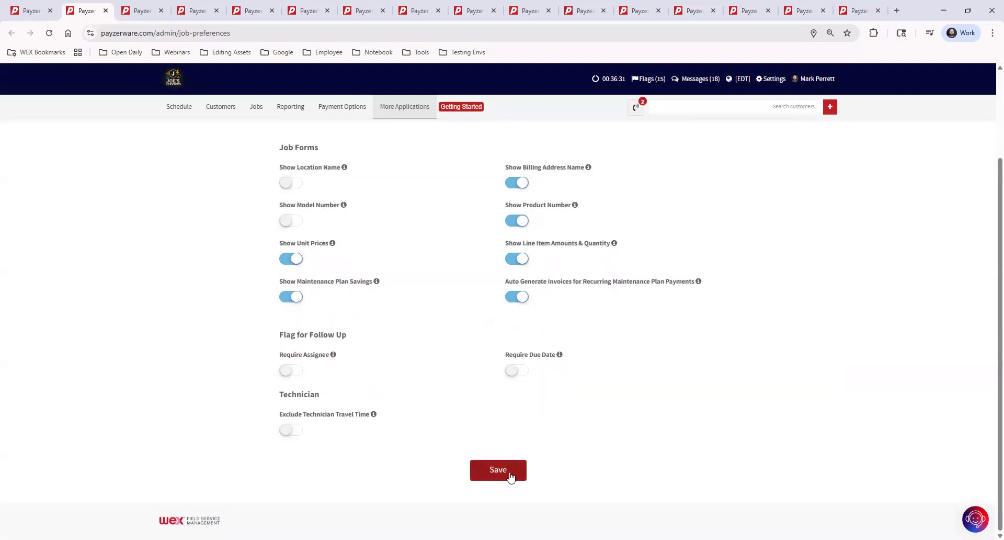
pyautogui.scroll(2, 449, 291)
pyautogui.click(296, 288)
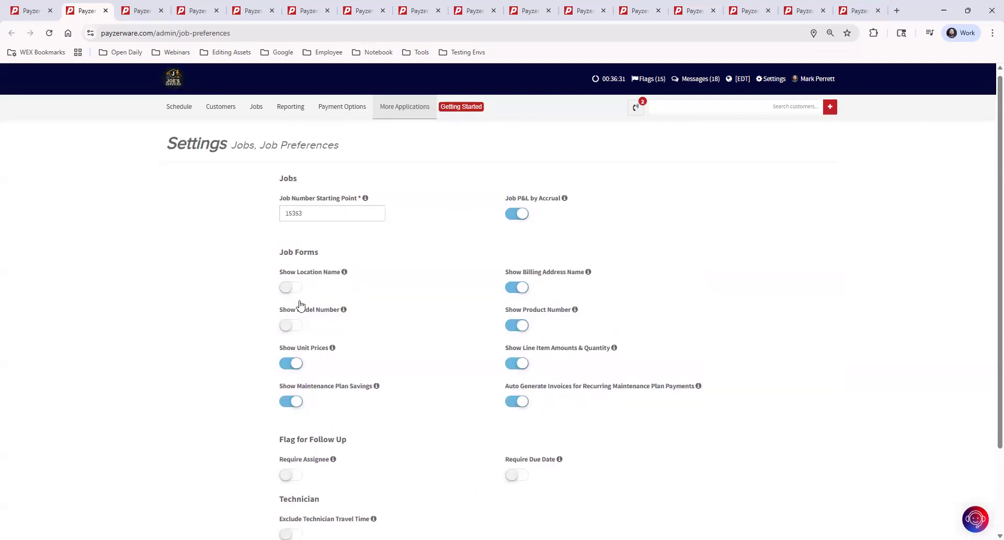
# - Turn on Show Model Number in the Job Forms preferences
pyautogui.click(296, 327)
pyautogui.scroll(-2, 581, 299)
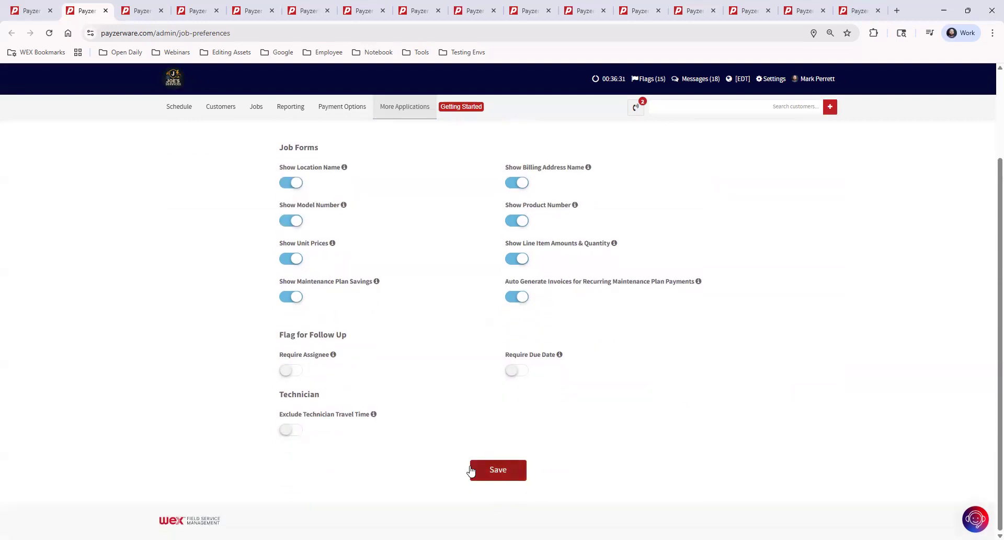
pyautogui.scroll(2, 630, 435)
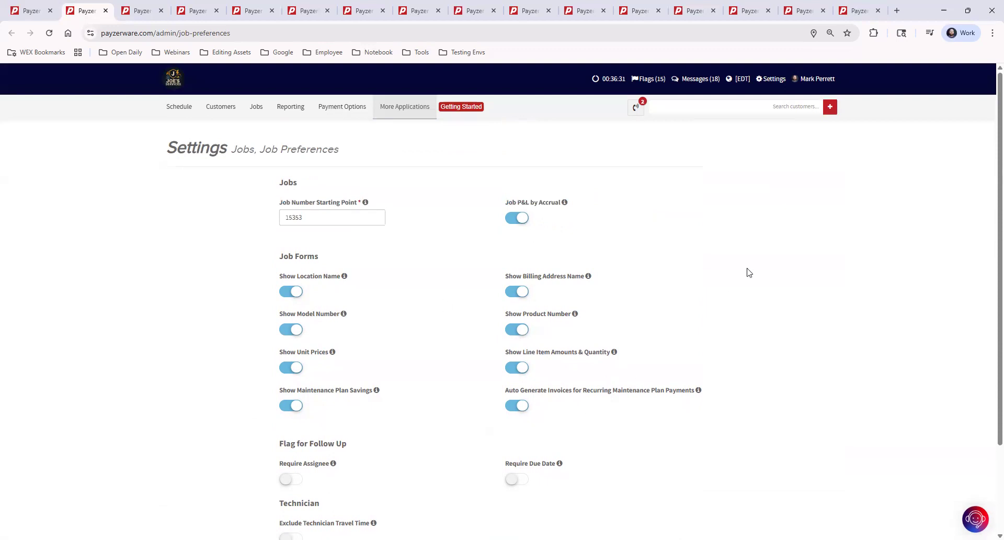
# - Open the Job Types settings and bring up the blank form for a new job type
pyautogui.click(771, 81)
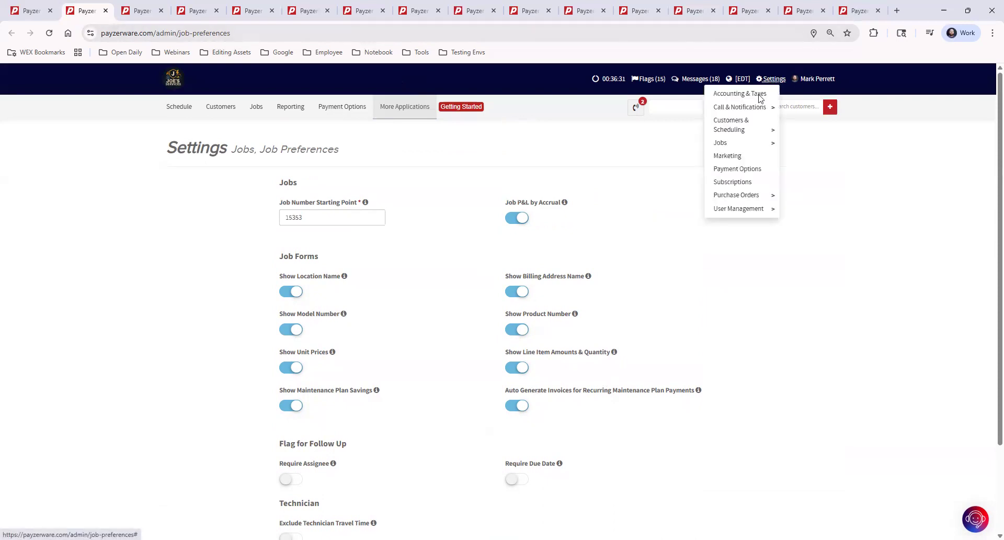
pyautogui.moveTo(751, 148)
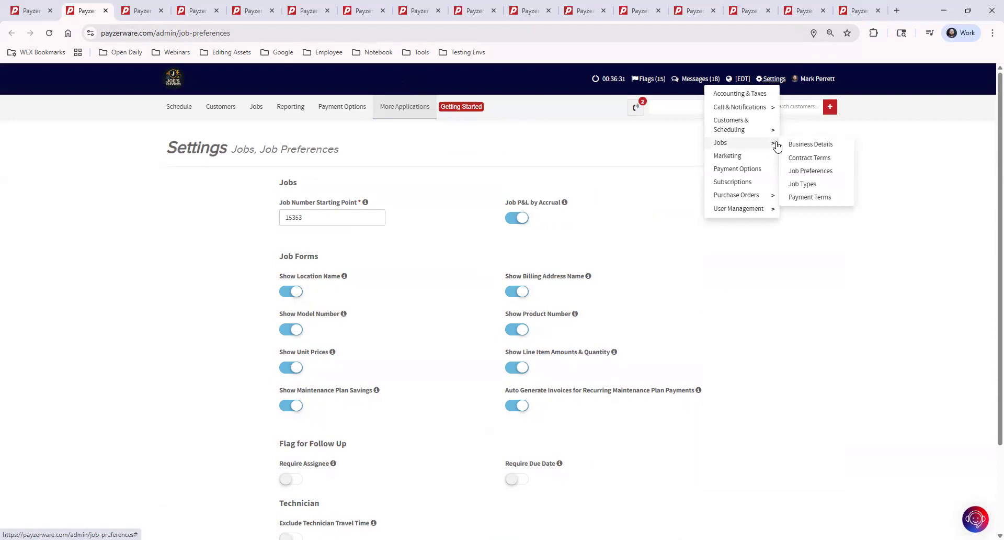
pyautogui.click(802, 185)
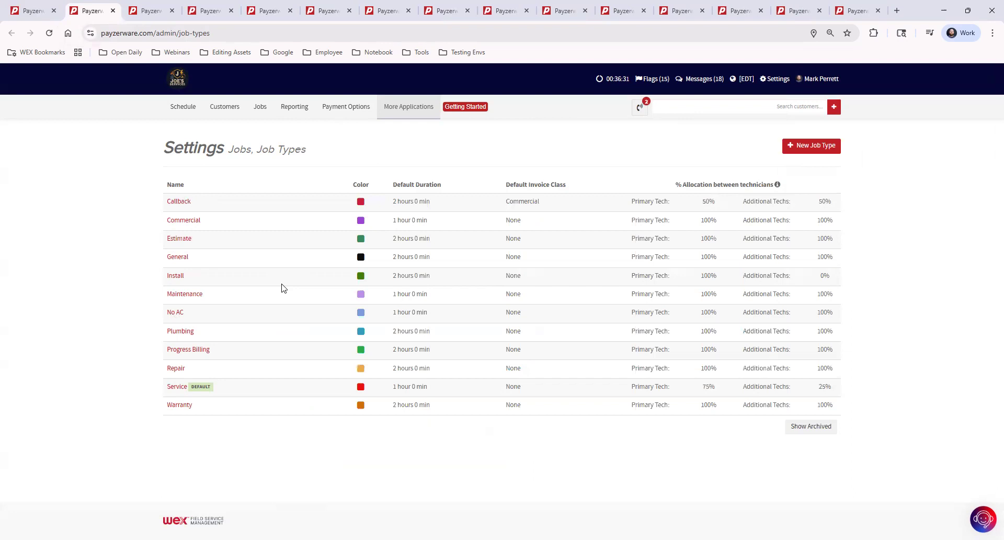
pyautogui.click(805, 149)
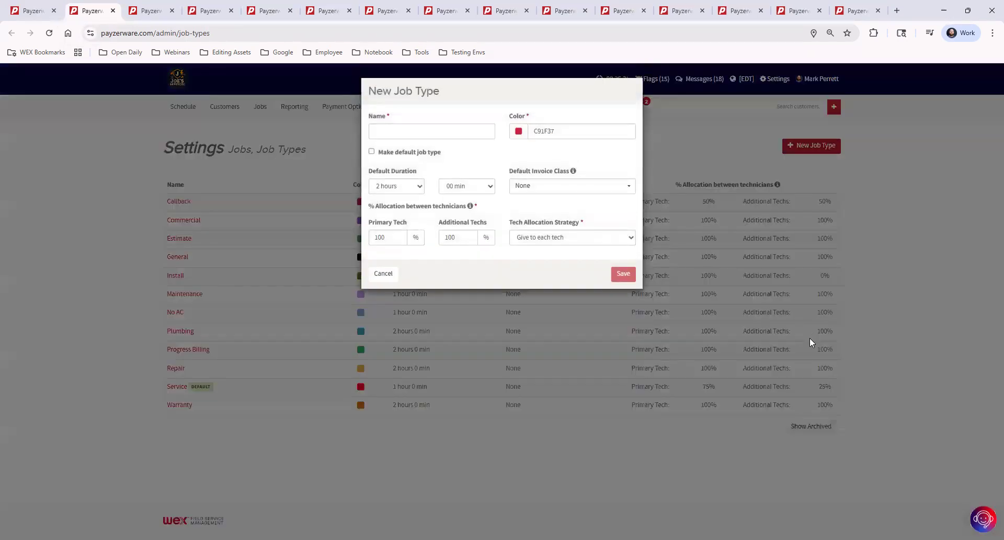
pyautogui.click(432, 131)
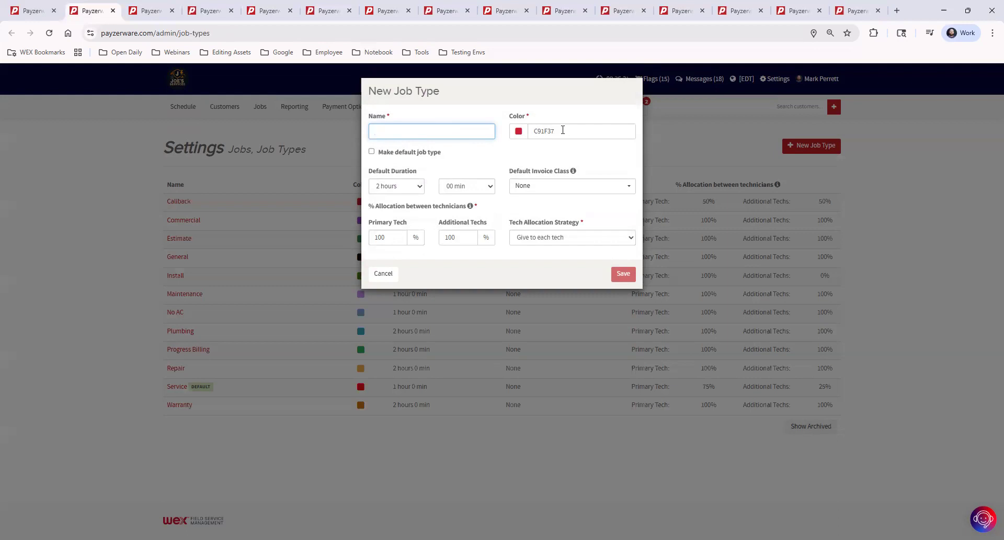
# - Check how job type colors appear on the daily schedule calendar, and return to the new job type form
pyautogui.click(32, 13)
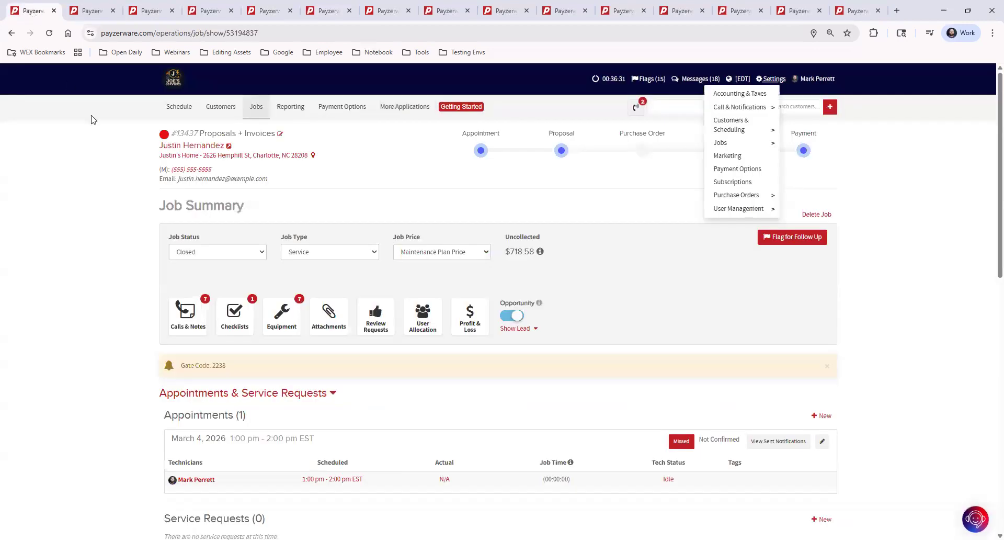
pyautogui.click(175, 107)
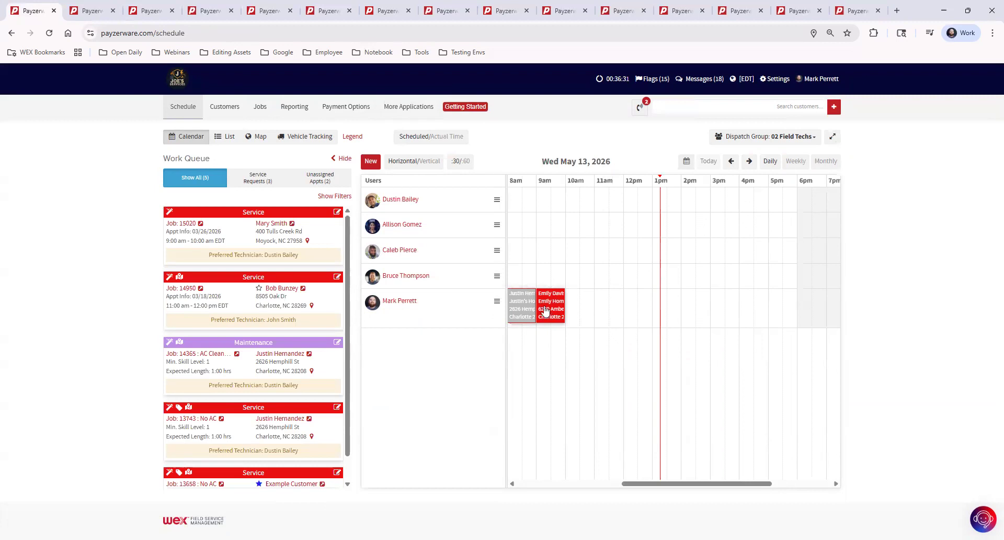
pyautogui.click(93, 10)
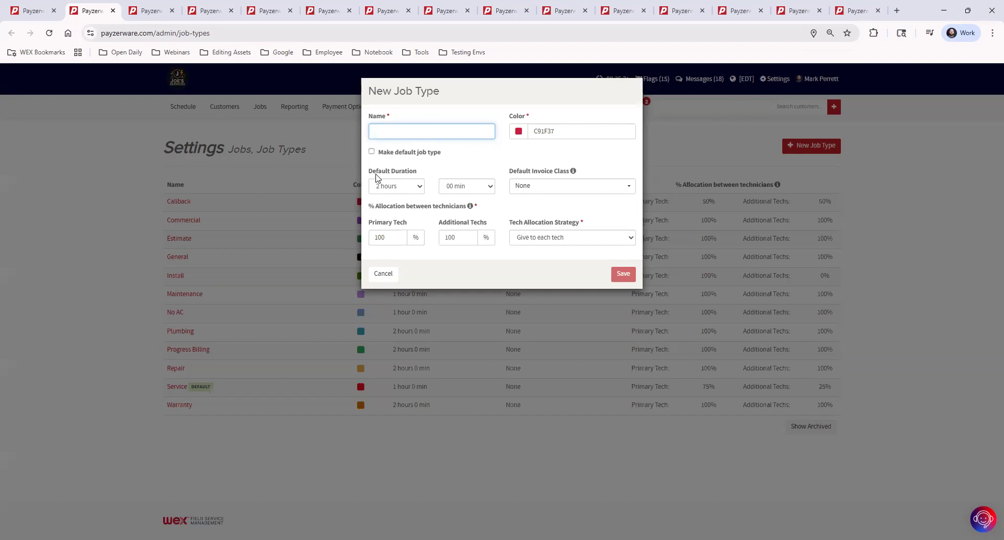
# - Examine the name and default duration fields of the new job type form, and cancel it
pyautogui.click(399, 188)
pyautogui.click(393, 213)
pyautogui.click(422, 132)
pyautogui.click(384, 274)
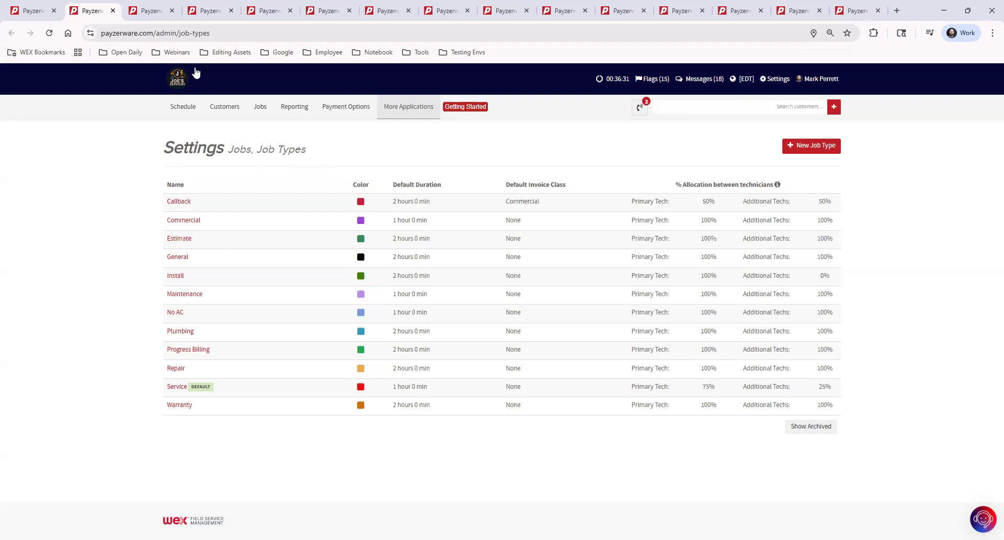
# - Open the Payment Terms job settings and review the list of available payment terms
pyautogui.click(113, 11)
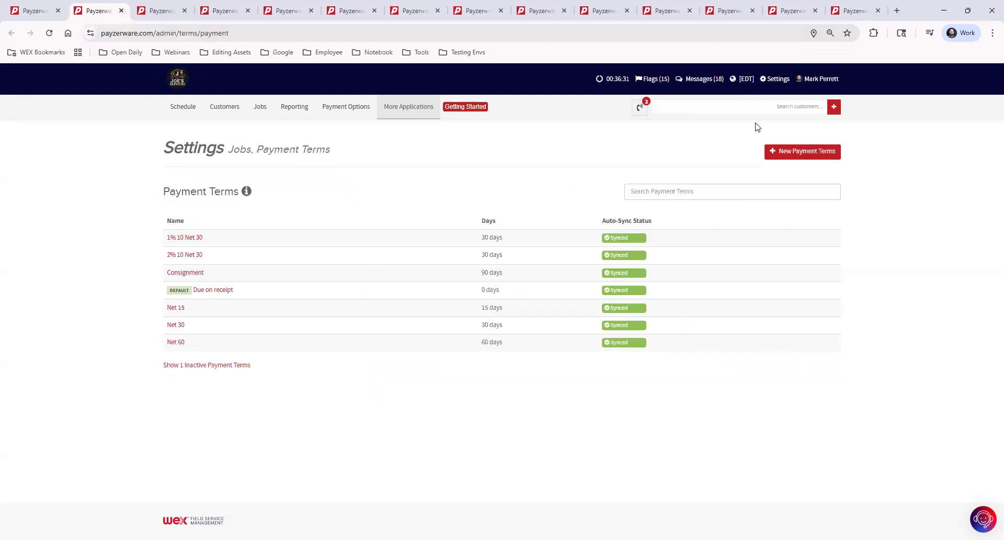
pyautogui.click(776, 80)
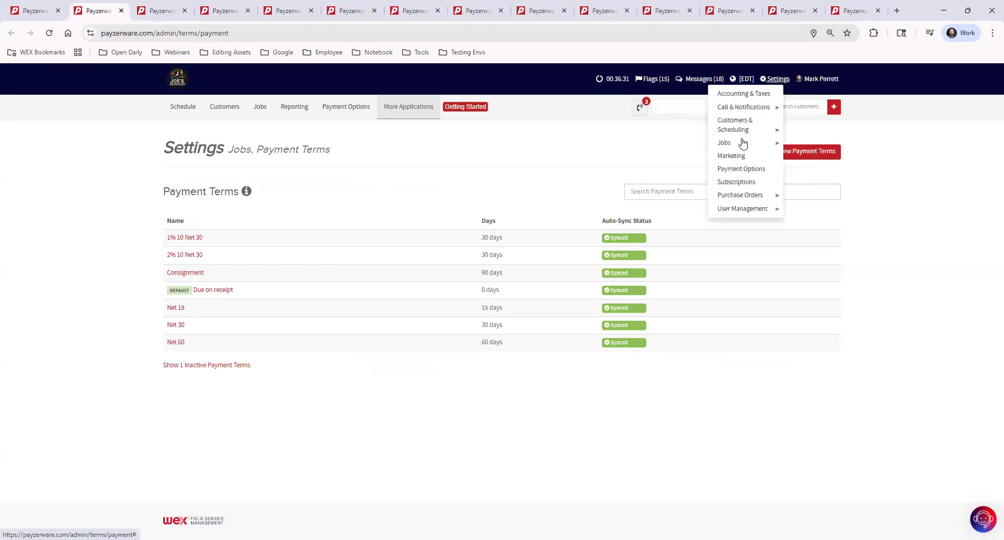
pyautogui.moveTo(743, 146)
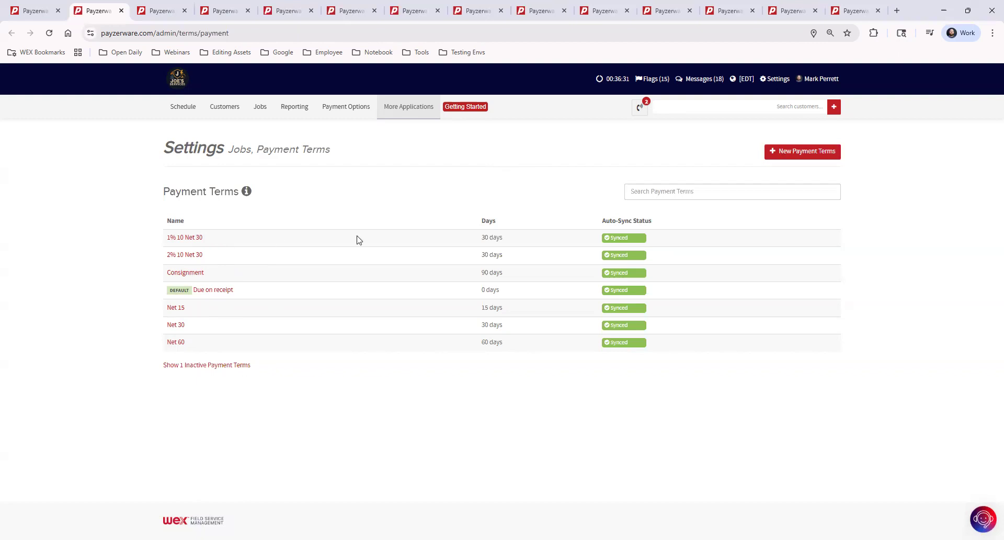
# - Examine the blank form for new payment terms, dismiss it without saving, and close the Payment Terms page
pyautogui.click(800, 153)
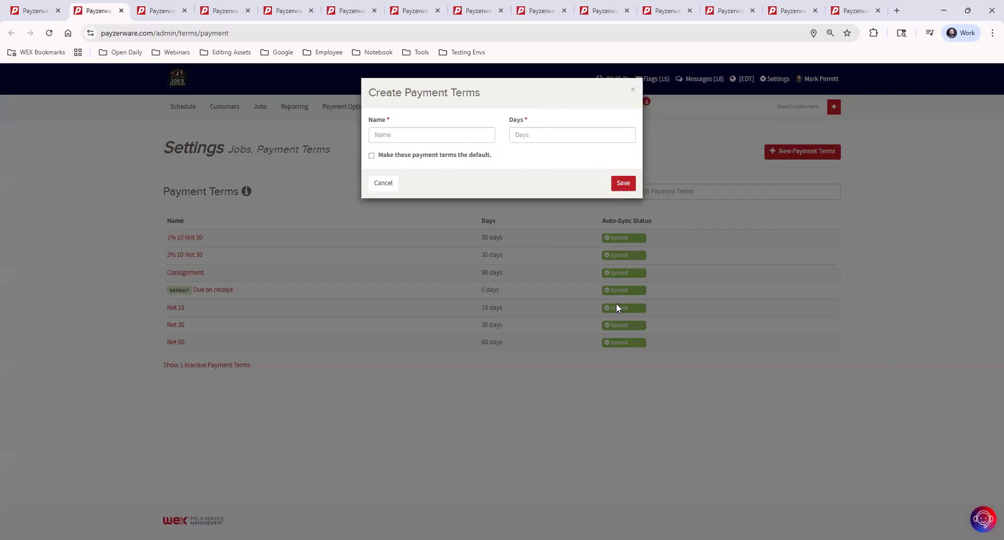
pyautogui.click(798, 257)
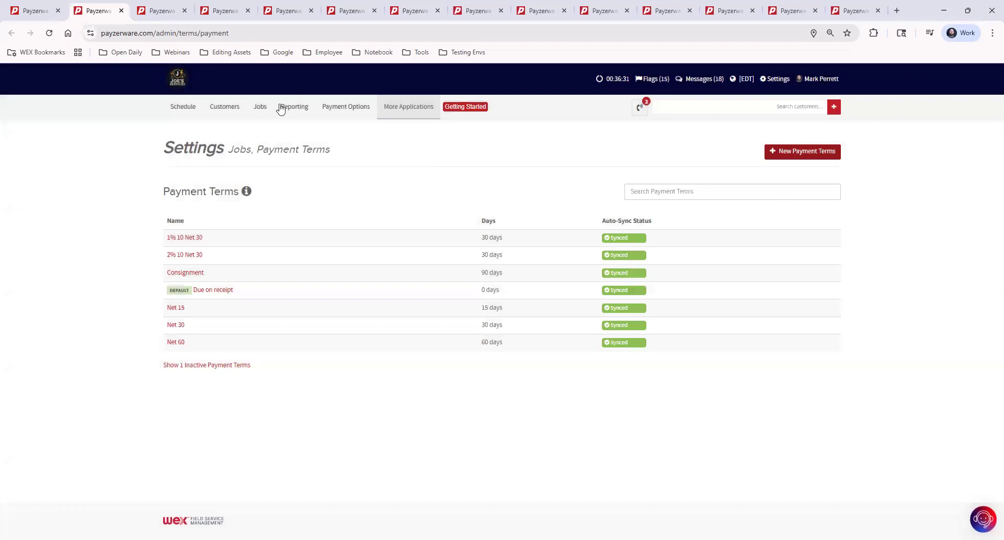
pyautogui.click(121, 11)
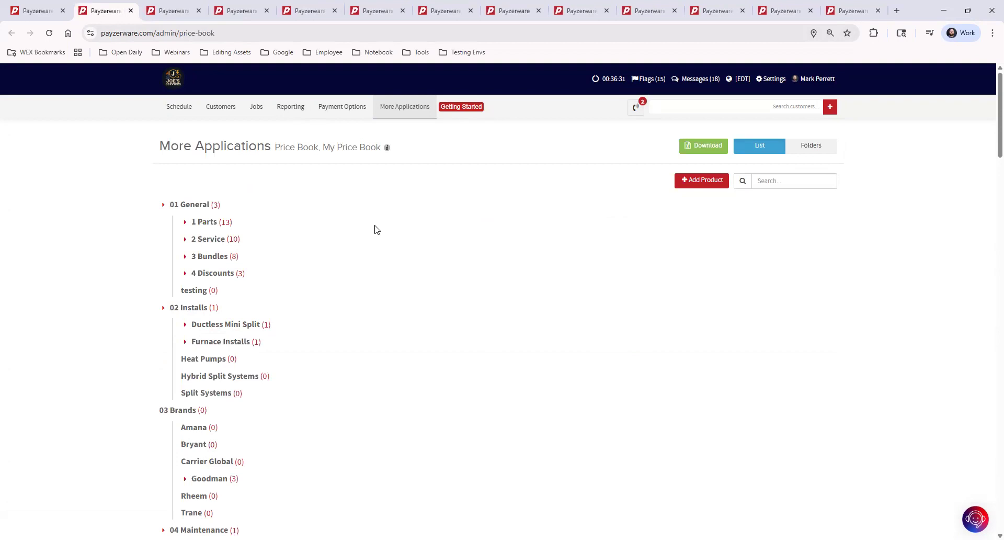
# - Review the price book's folder list and expand the 1 Parts folder under 01 General
pyautogui.moveTo(396, 113)
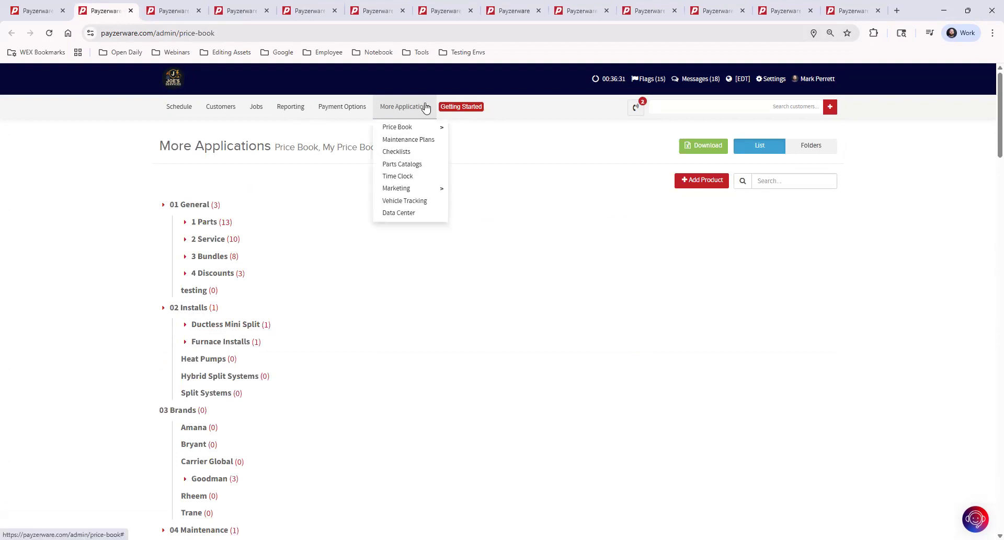
pyautogui.moveTo(422, 130)
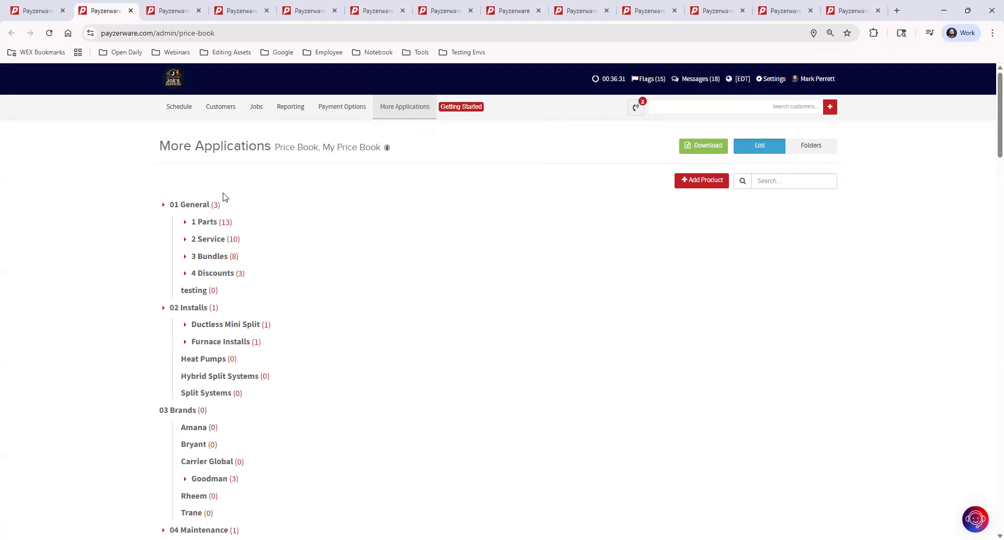
pyautogui.click(186, 225)
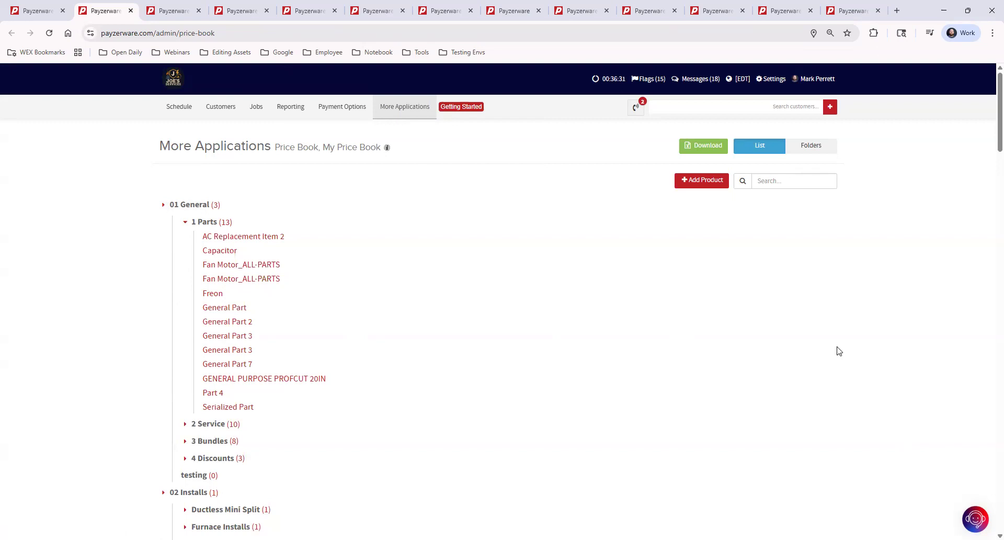
# - Review the Video Courses and Webinars help article through its course and past webinar lists, and close the help window
pyautogui.click(976, 521)
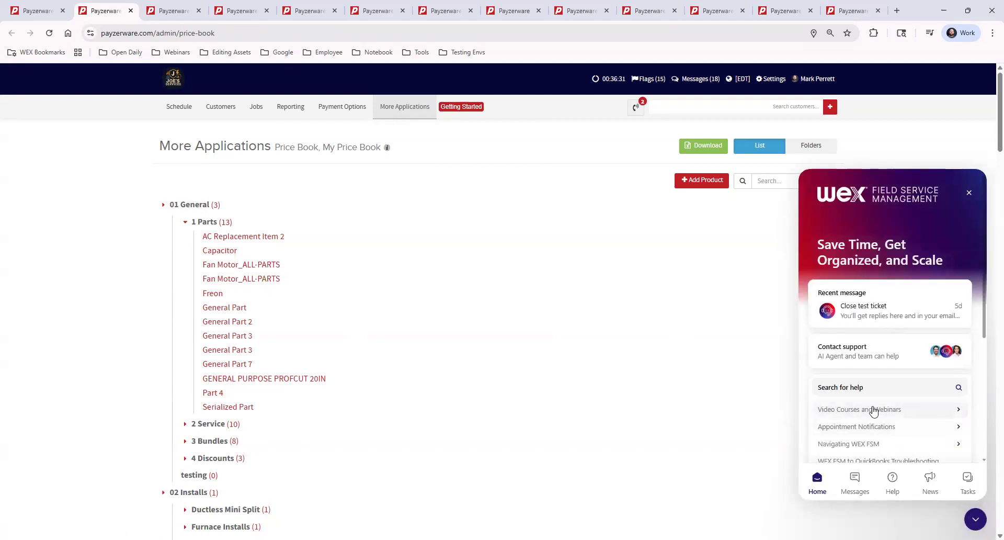
pyautogui.click(906, 409)
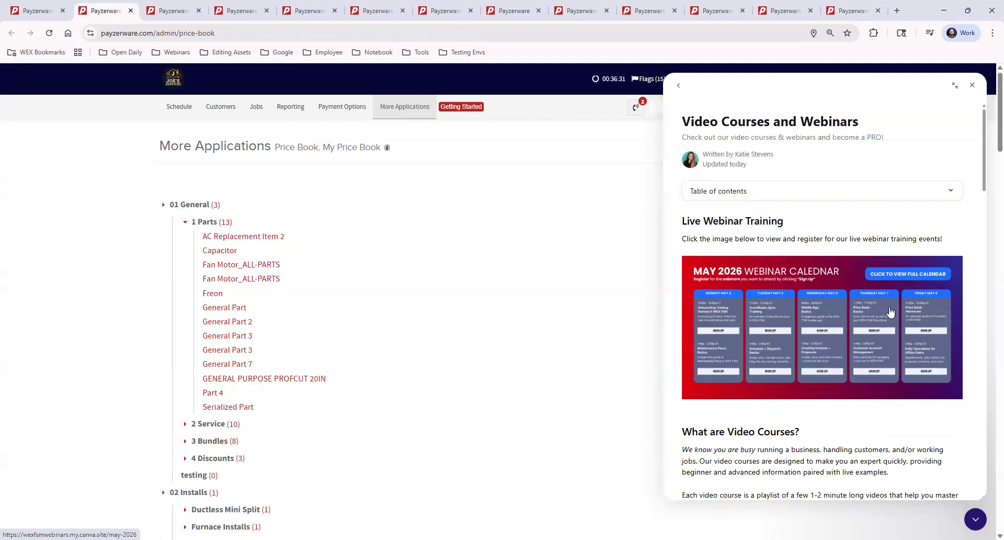
pyautogui.scroll(-1, 889, 309)
pyautogui.scroll(-8, 890, 311)
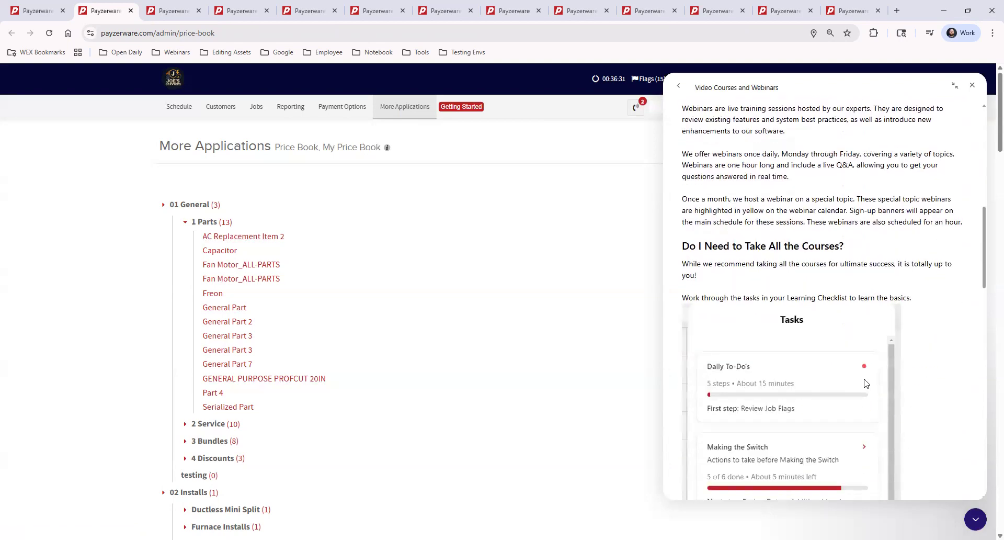
pyautogui.scroll(-8, 866, 383)
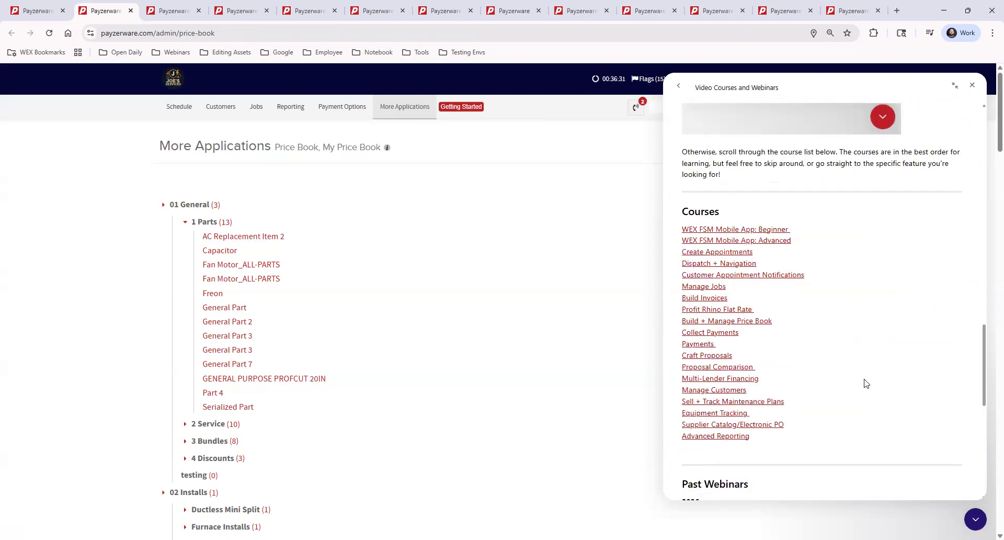
pyautogui.scroll(-4, 866, 383)
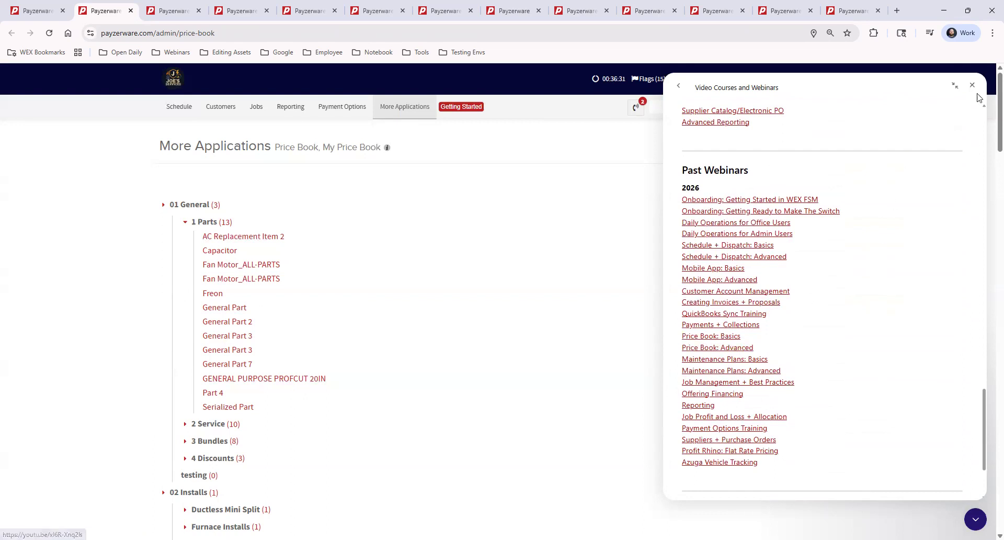
pyautogui.click(972, 87)
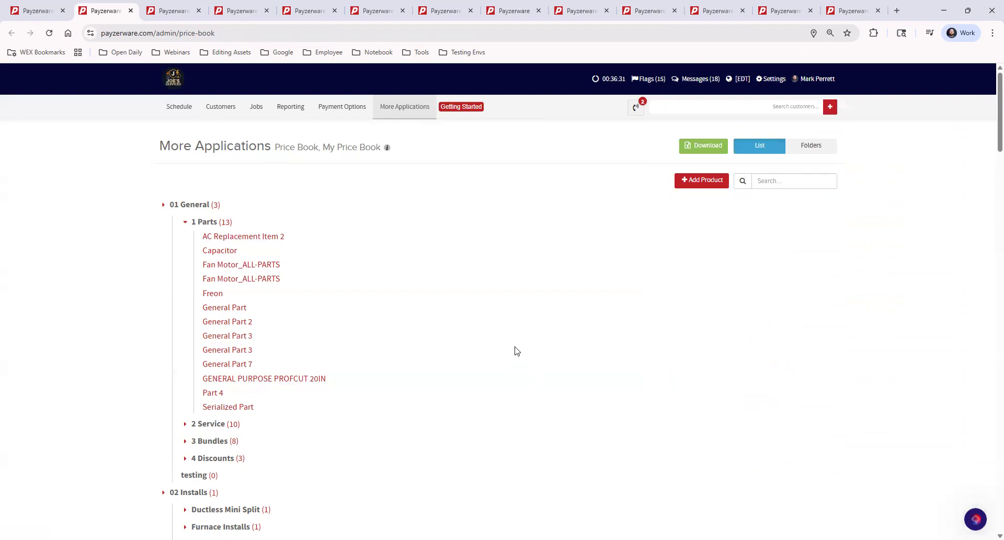
# - Open the Maintenance Plans list from the price book page, review it, and close it
pyautogui.click(410, 111)
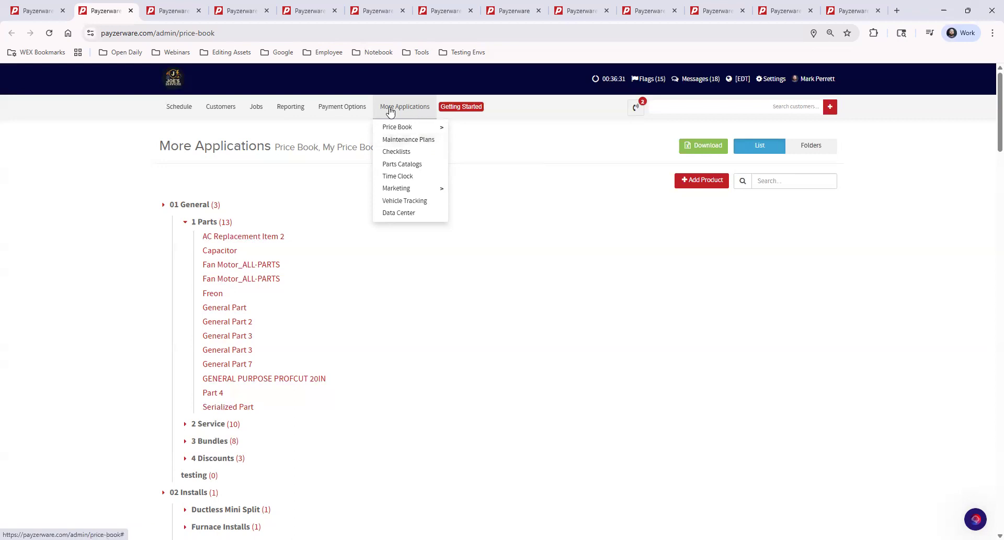
pyautogui.moveTo(417, 128)
pyautogui.click(423, 141)
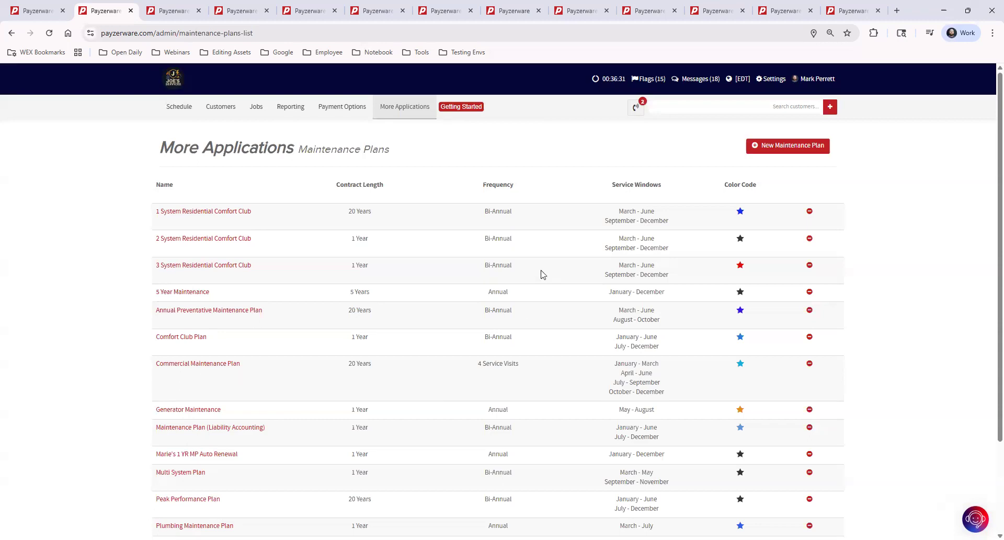
pyautogui.click(131, 10)
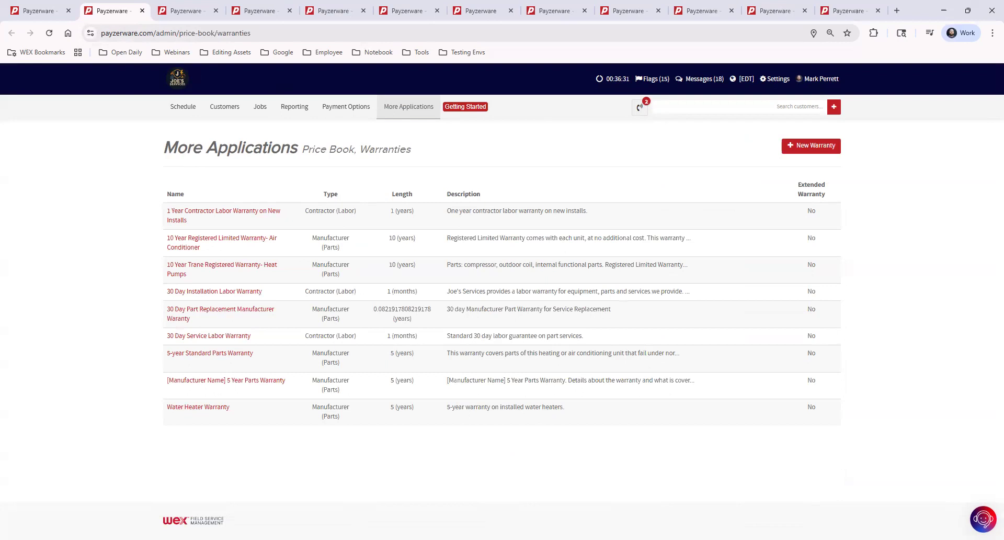
# - Examine the Create Warranty form in the price book's Warranties, including its warranty type options, and dismiss it
pyautogui.moveTo(595, 240)
pyautogui.moveTo(394, 112)
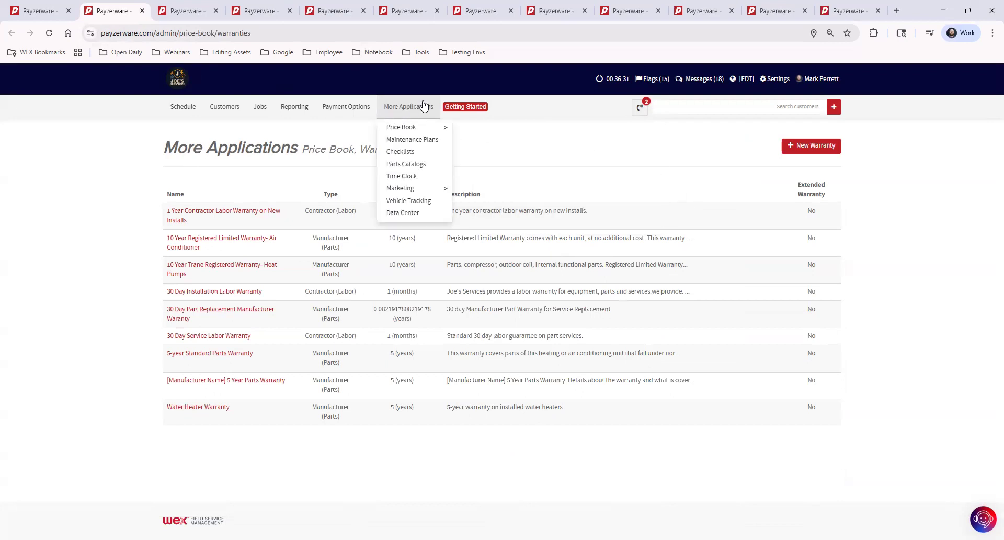
pyautogui.moveTo(426, 127)
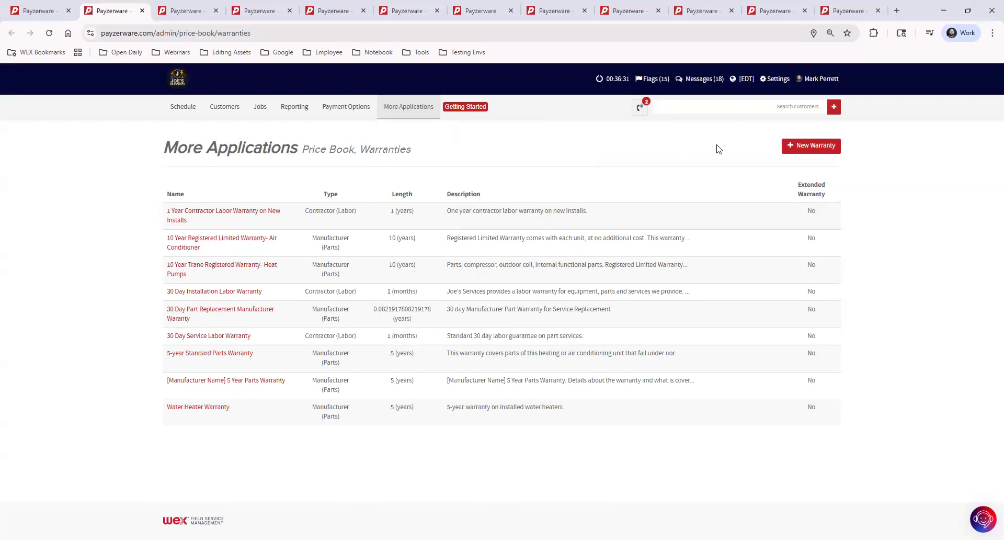
pyautogui.click(799, 149)
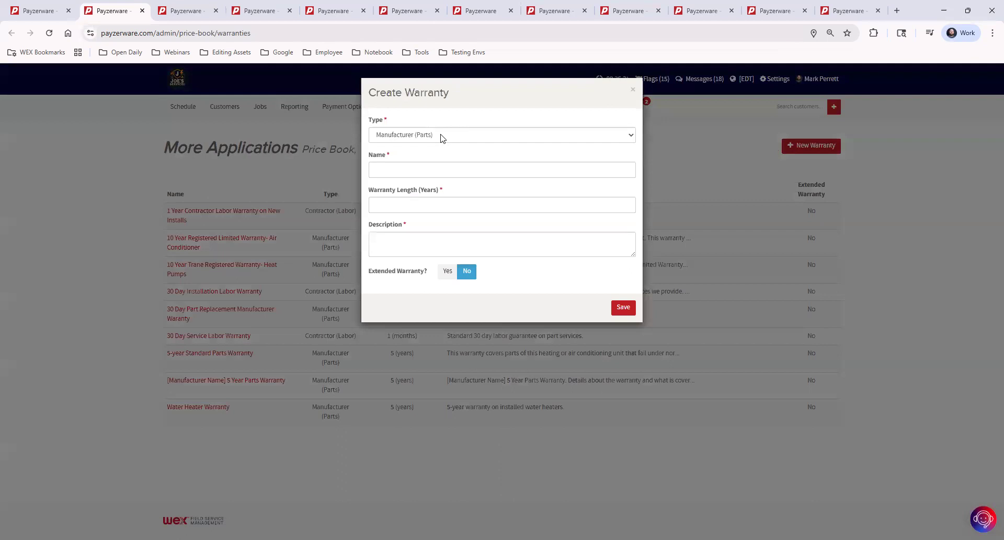
pyautogui.click(441, 137)
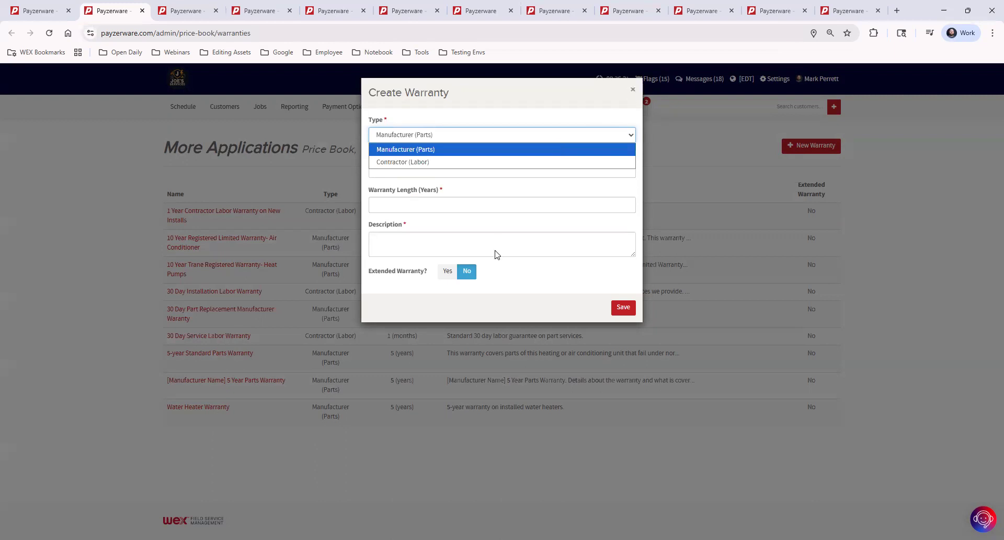
pyautogui.press('Escape')
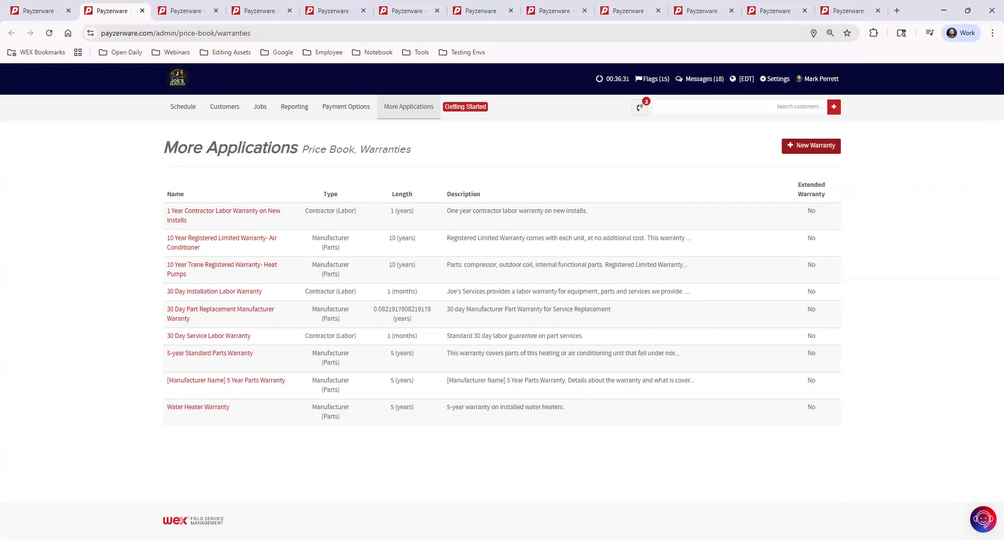
# - View the Maintenance Plans list, and close both the Warranties and Maintenance Plans pages
pyautogui.click(190, 12)
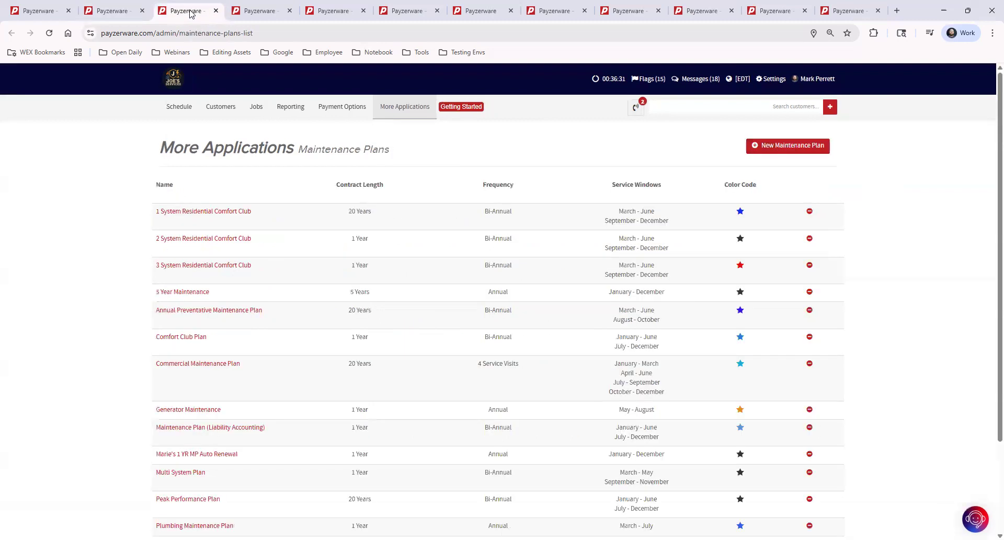
pyautogui.click(141, 11)
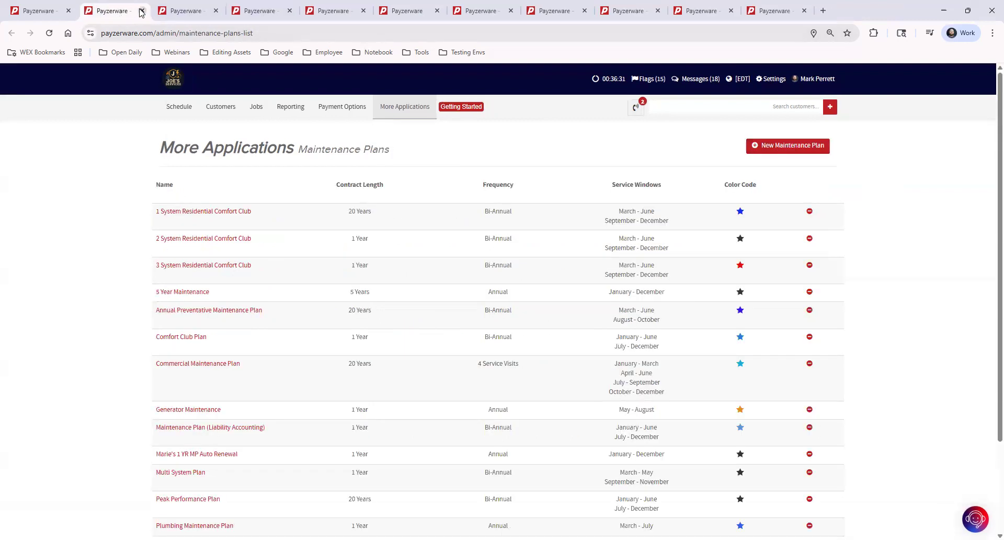
pyautogui.click(140, 11)
# - Search for the customer by first name, and dismiss the search results to stay on the customer's record
pyautogui.click(763, 106)
pyautogui.write('Justin')
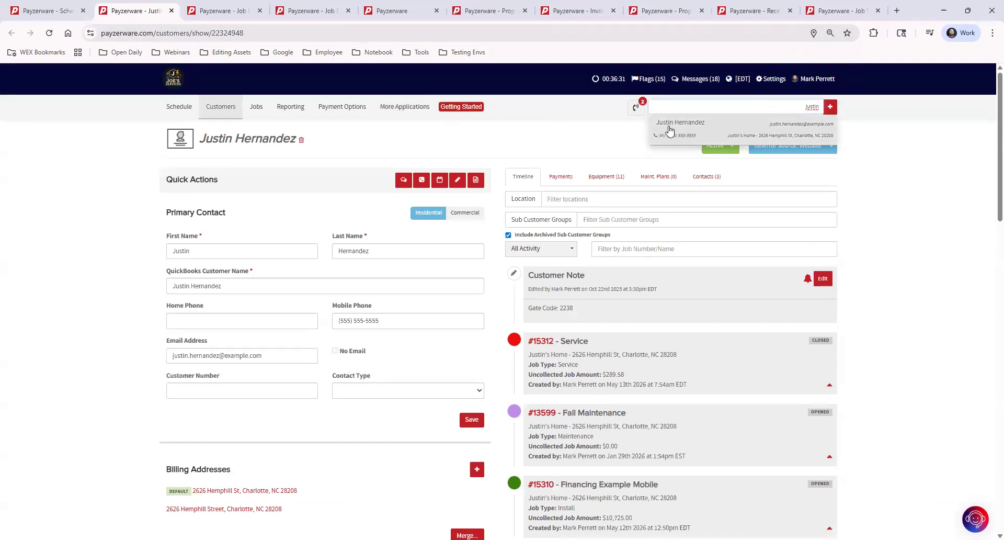
pyautogui.click(898, 175)
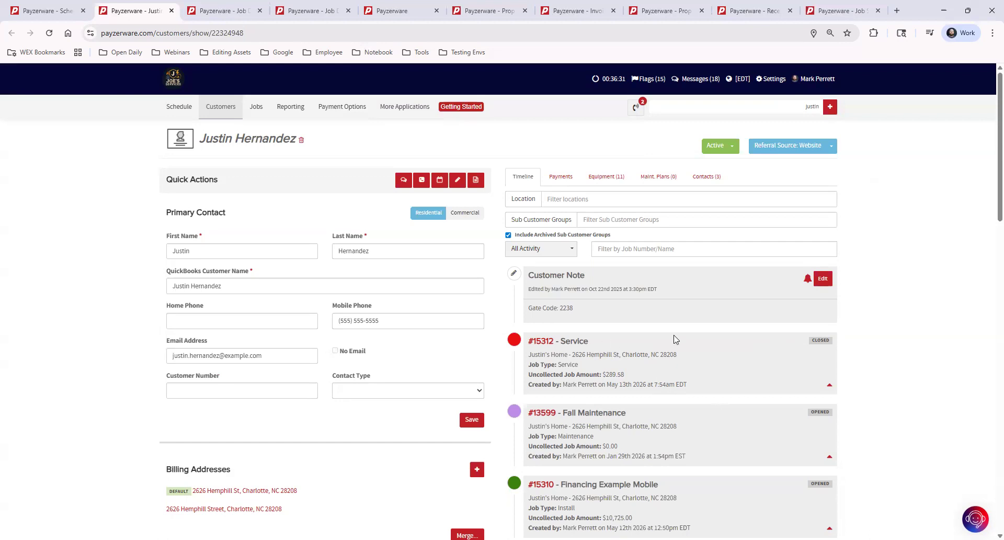
# - Review the jobs in the customer's timeline and return to the record's quick actions
pyautogui.scroll(-4, 685, 392)
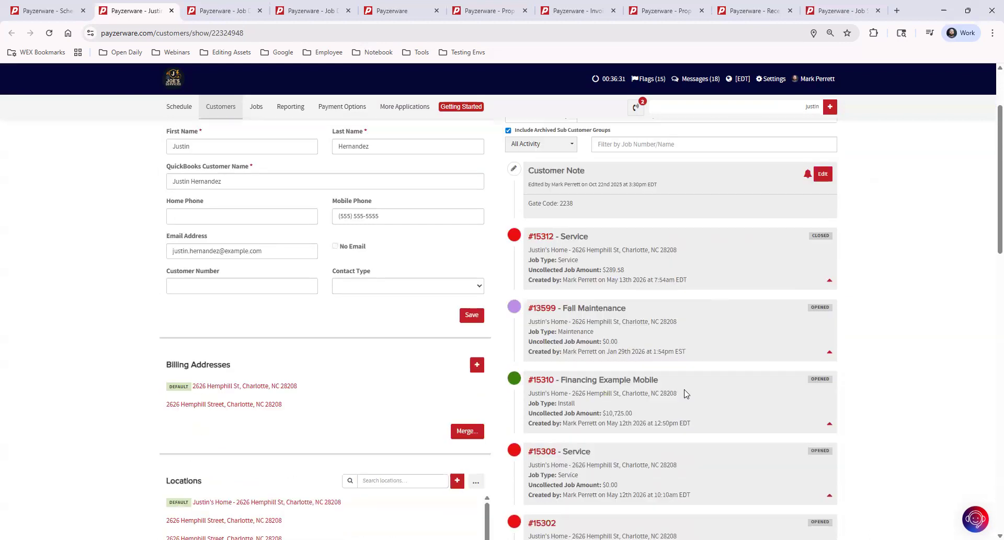
pyautogui.scroll(-2, 685, 393)
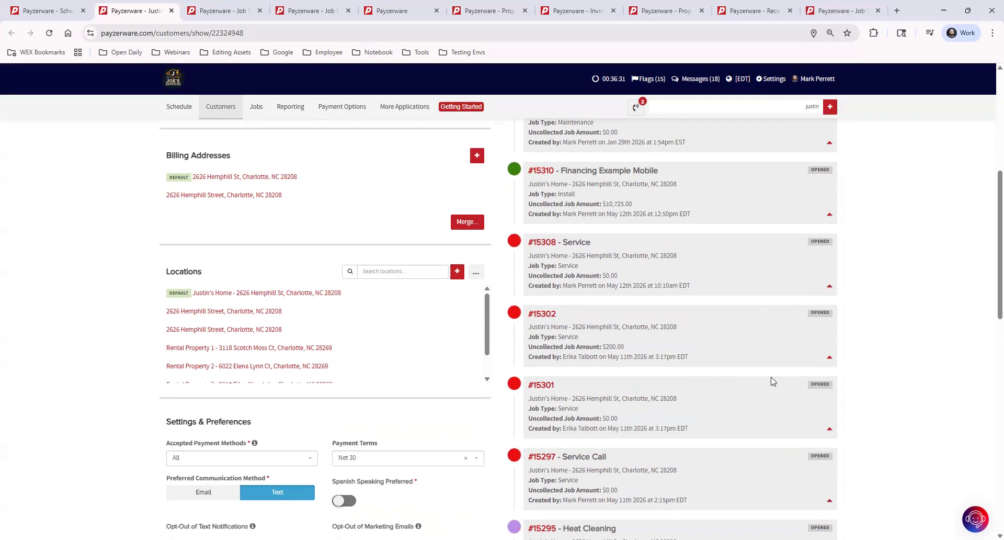
pyautogui.scroll(6, 774, 381)
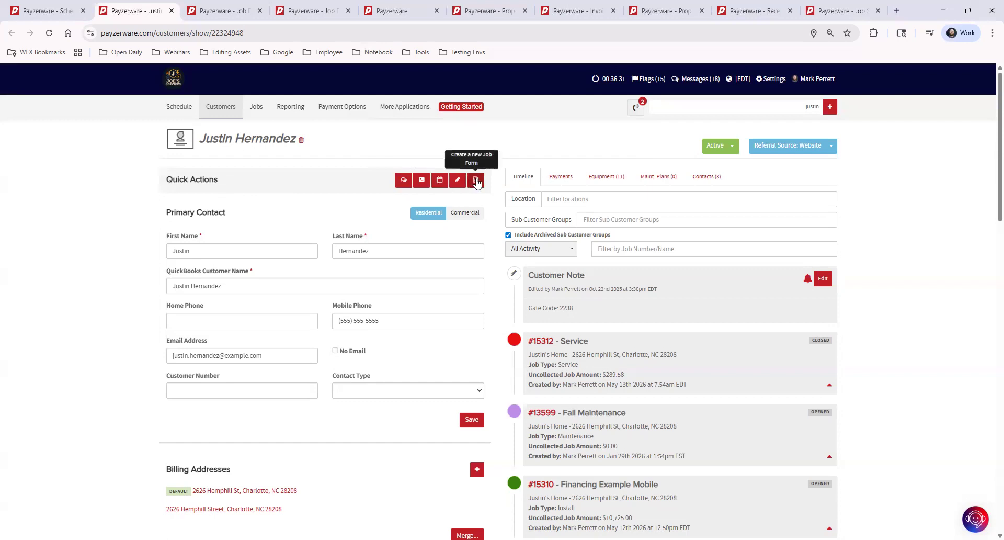
# - Create a new Install job named Furnace Install for the customer, with a new proposal
pyautogui.click(476, 180)
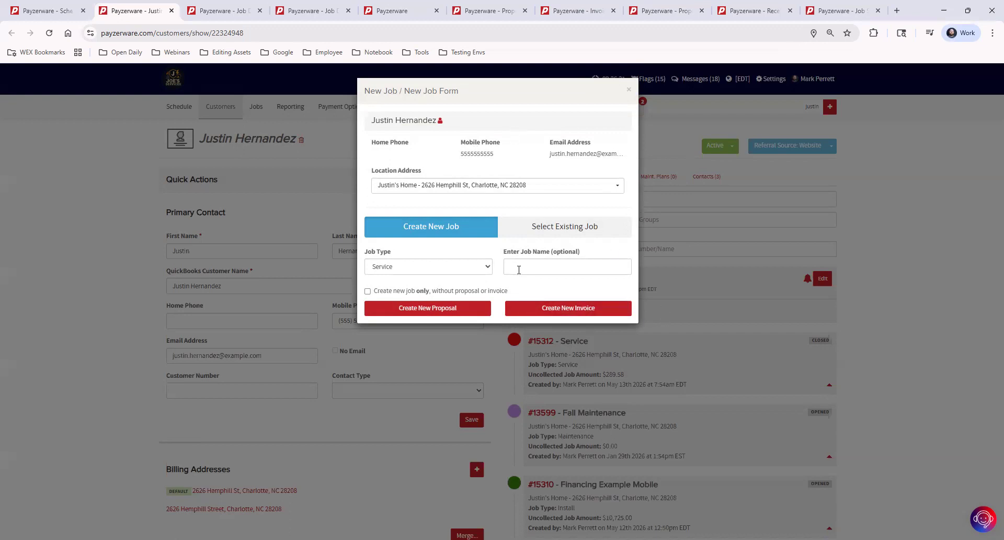
pyautogui.click(477, 271)
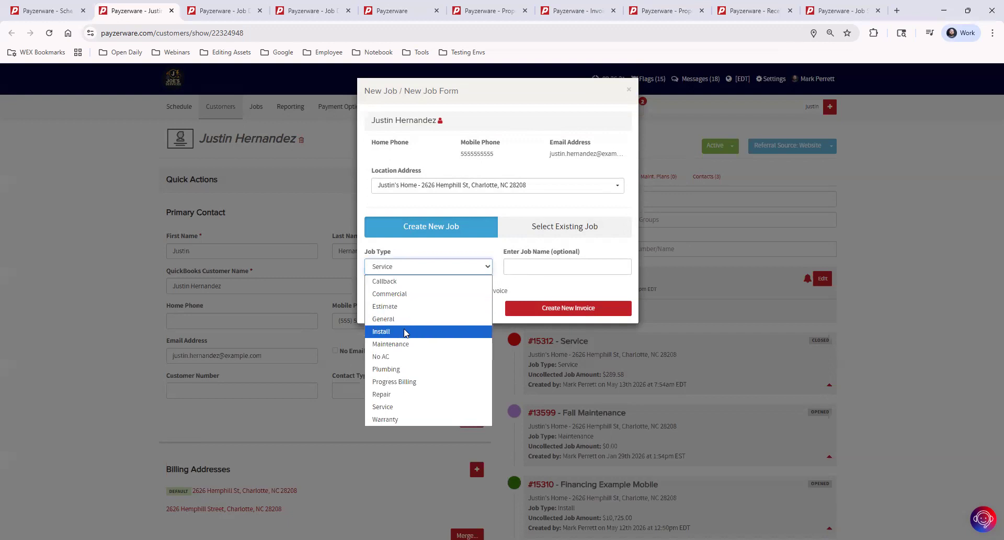
pyautogui.click(404, 332)
pyautogui.click(530, 269)
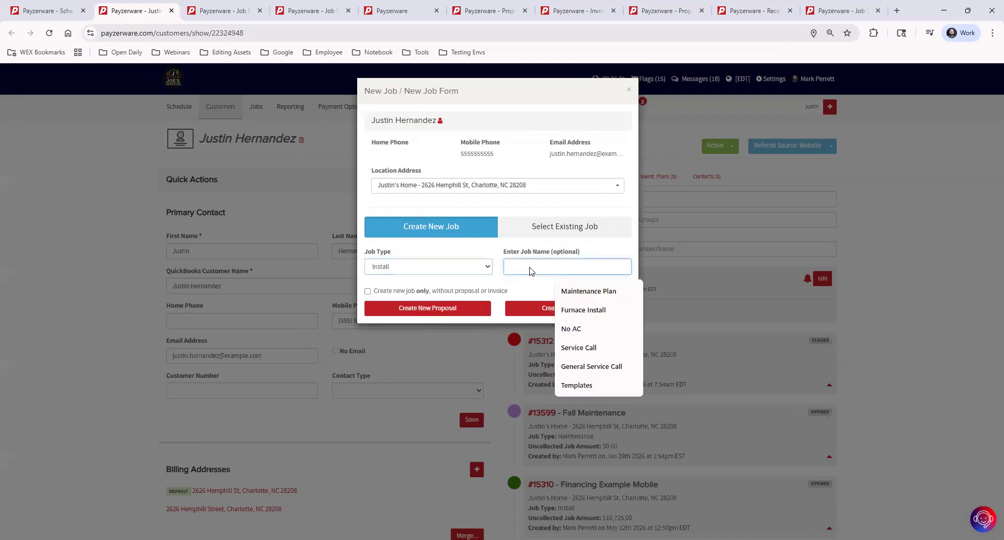
pyautogui.click(580, 310)
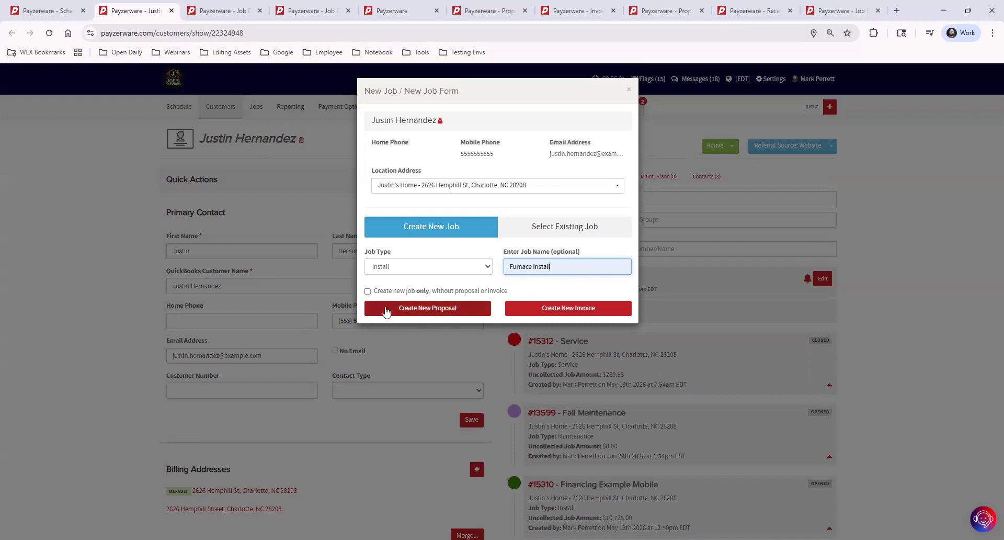
pyautogui.click(453, 309)
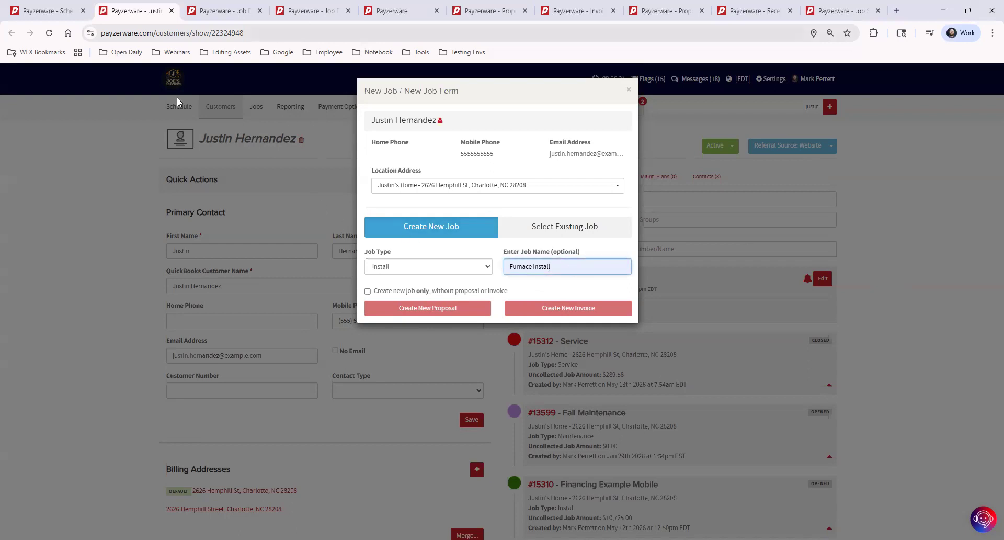
pyautogui.click(451, 308)
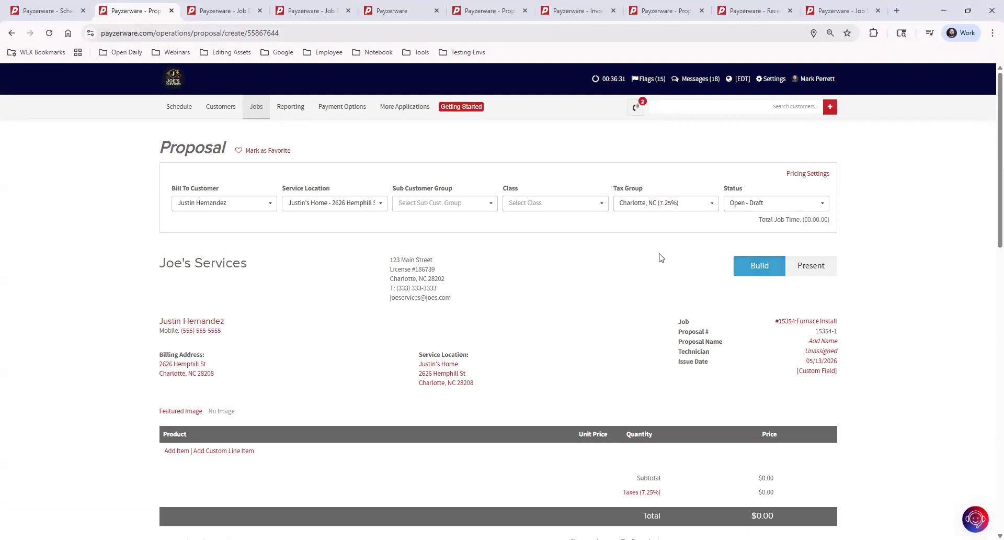
# - Look over the blank proposal, and turn its favorite marking on and back off
pyautogui.scroll(-5, 505, 242)
pyautogui.scroll(5, 505, 251)
pyautogui.click(275, 153)
pyautogui.click(283, 152)
# - Open the proposal's pricing settings, view the available pricing strategies, and locate Pricing Defaults among the price book options from the open job page
pyautogui.click(821, 175)
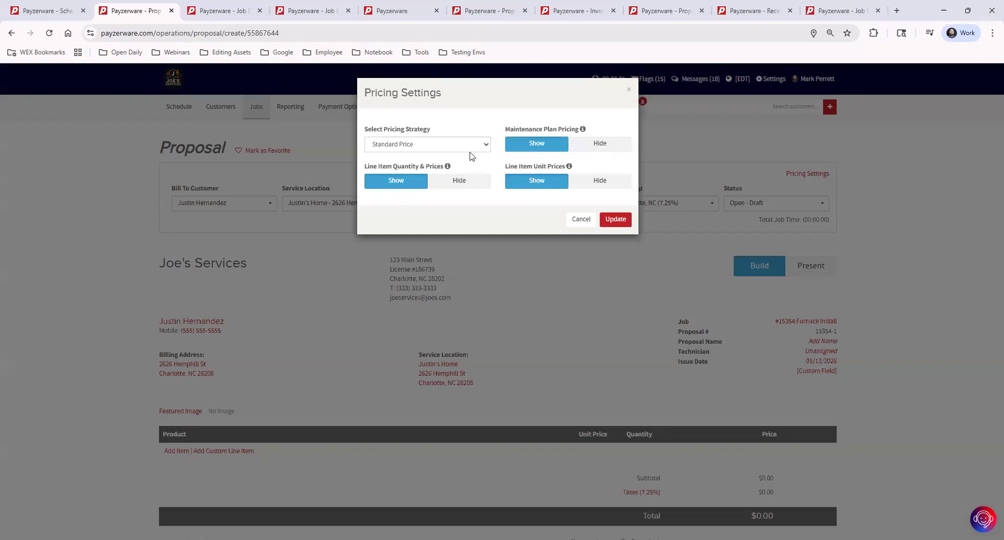
pyautogui.click(420, 145)
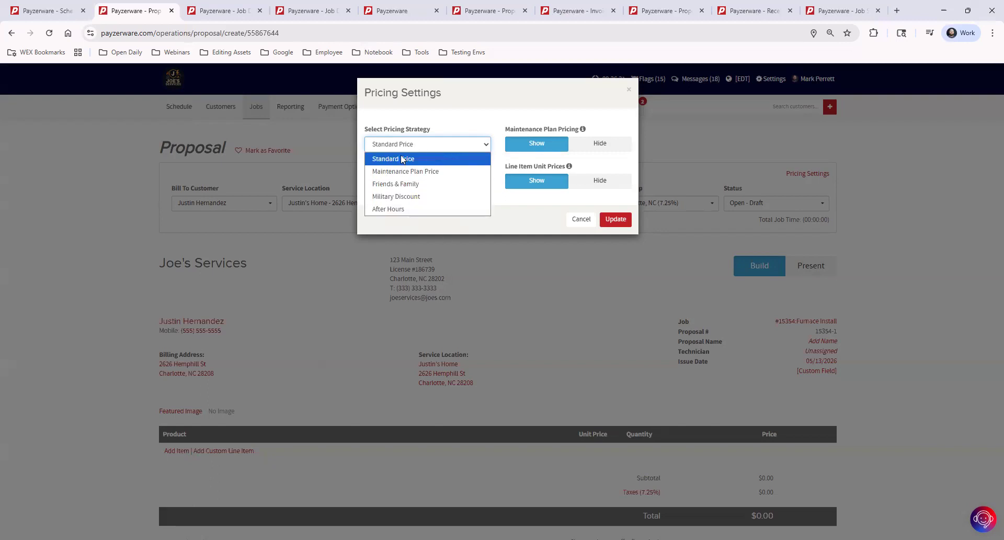
pyautogui.click(235, 11)
pyautogui.moveTo(420, 113)
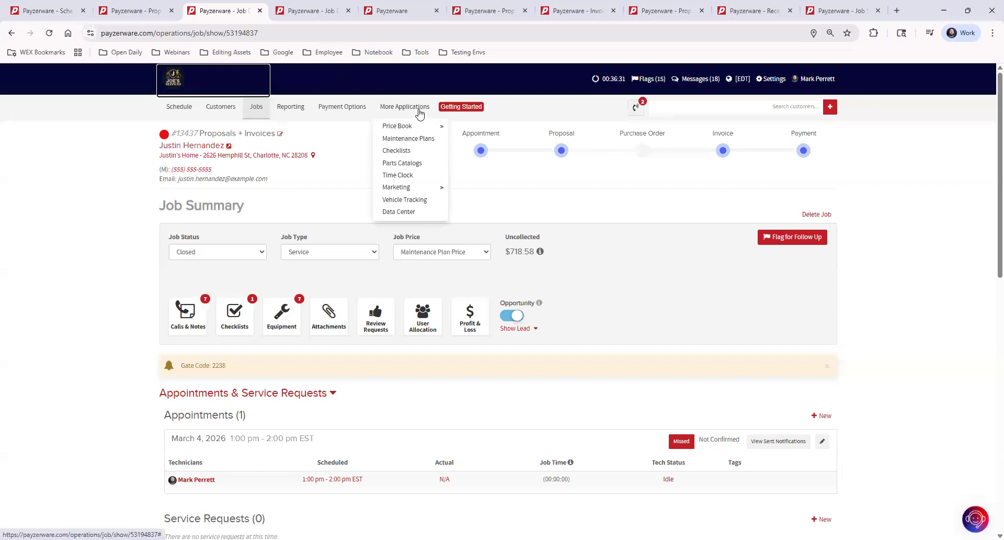
pyautogui.moveTo(420, 131)
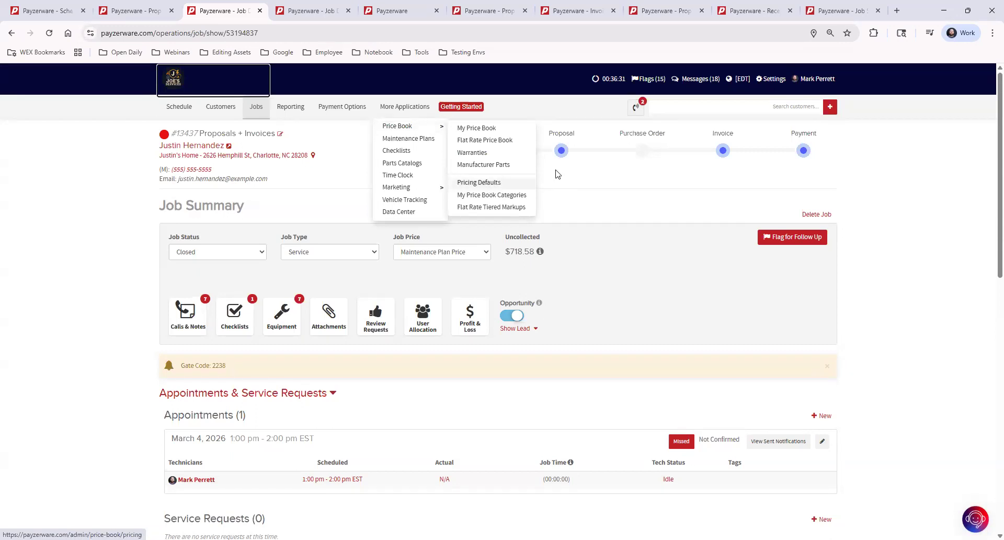
# - Return to the proposal, review the pricing strategies again, and save the pricing settings with Standard Price
pyautogui.click(134, 11)
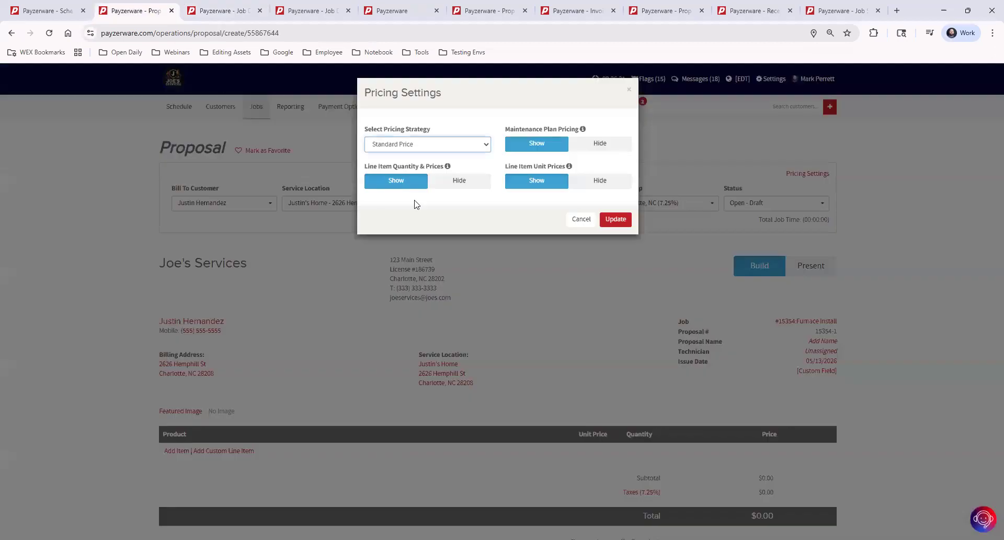
pyautogui.click(457, 149)
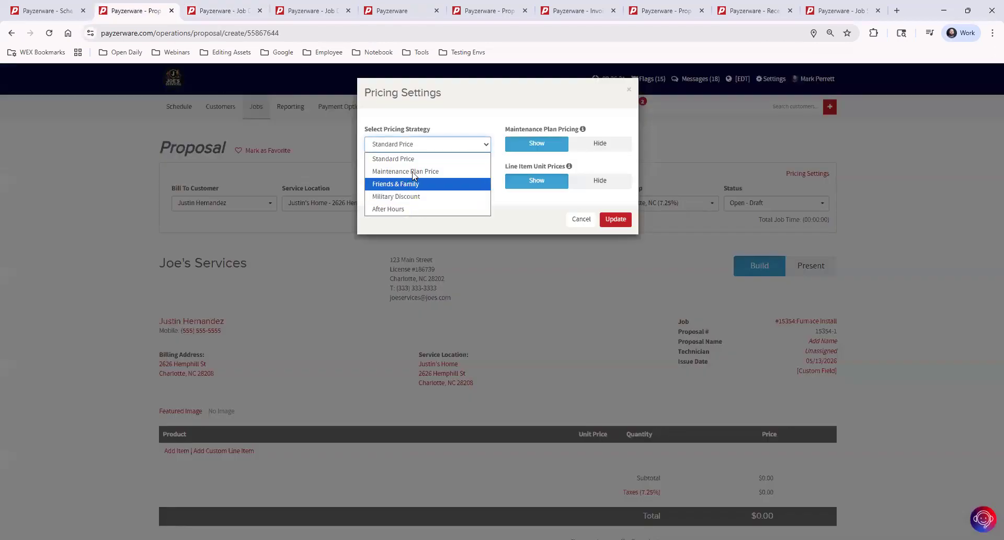
pyautogui.click(461, 121)
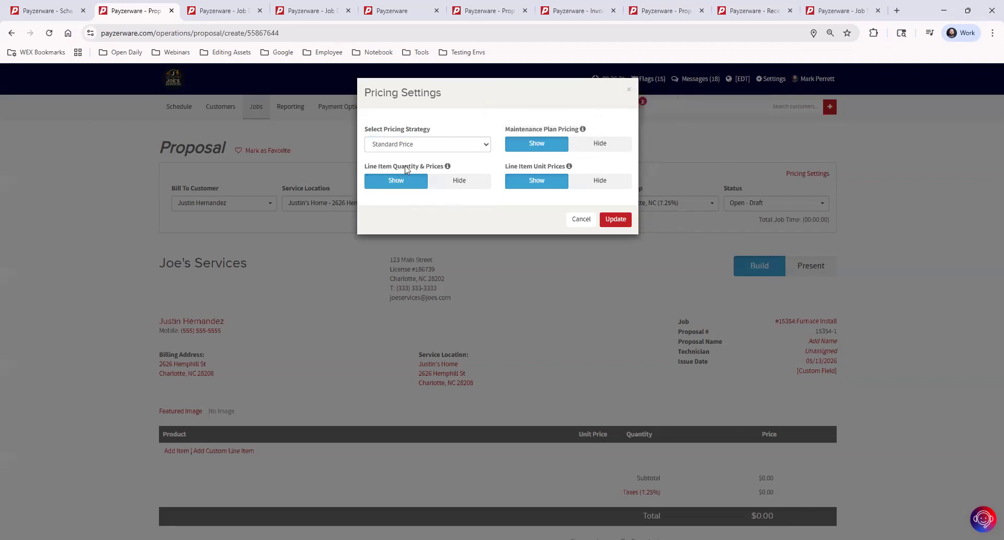
pyautogui.moveTo(446, 167)
pyautogui.click(614, 220)
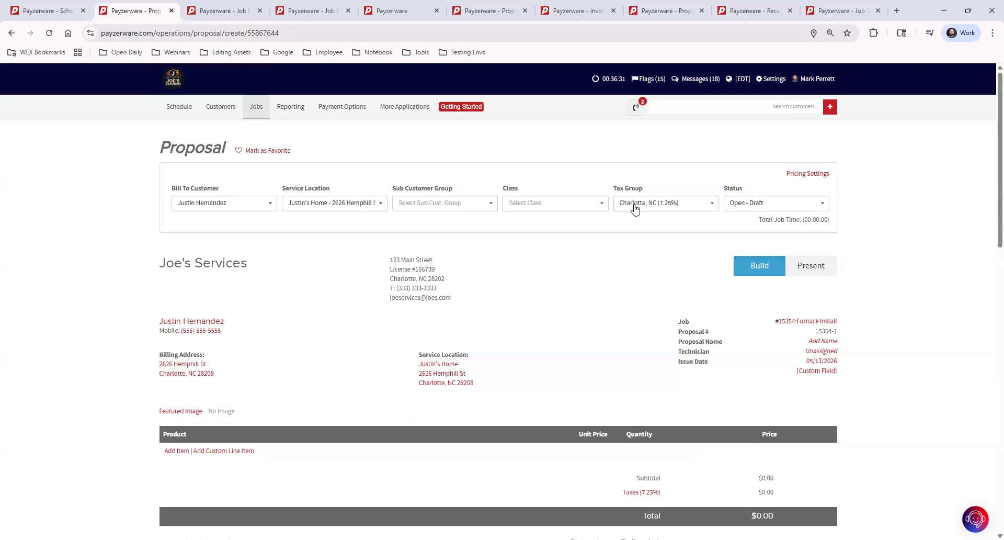
# - Switch the proposal's tax group to ---10744 (0%) and back to Charlotte, NC (7.25%)
pyautogui.click(635, 207)
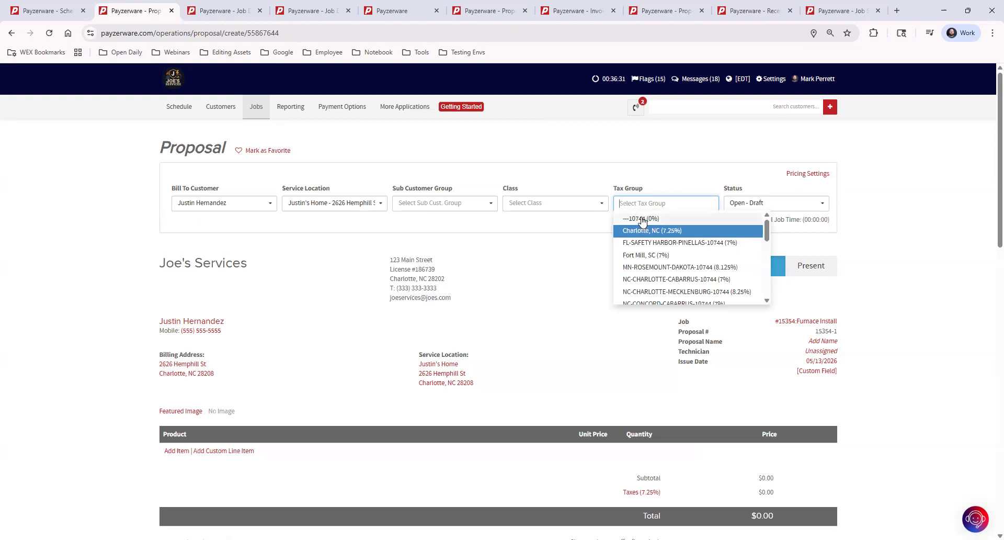
pyautogui.click(642, 220)
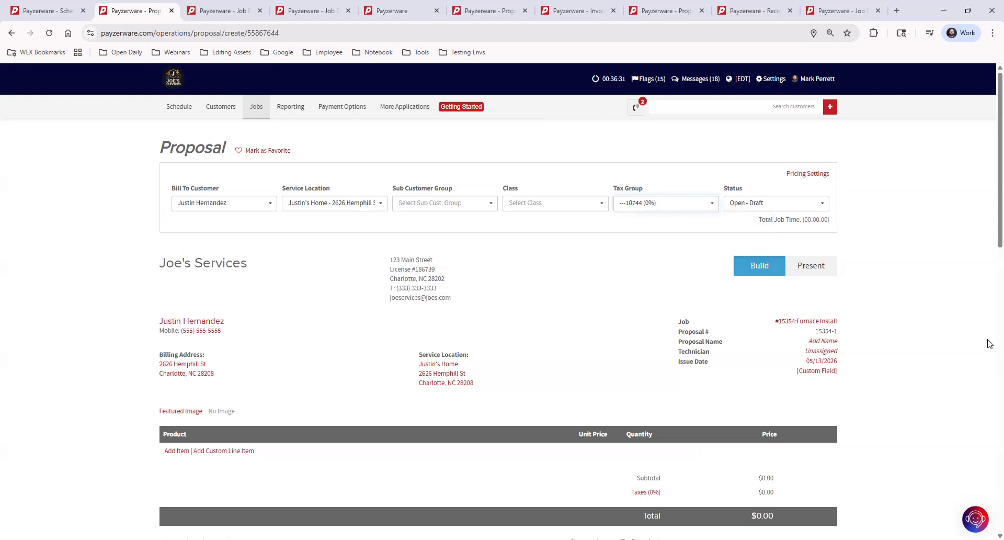
pyautogui.click(663, 204)
pyautogui.click(669, 231)
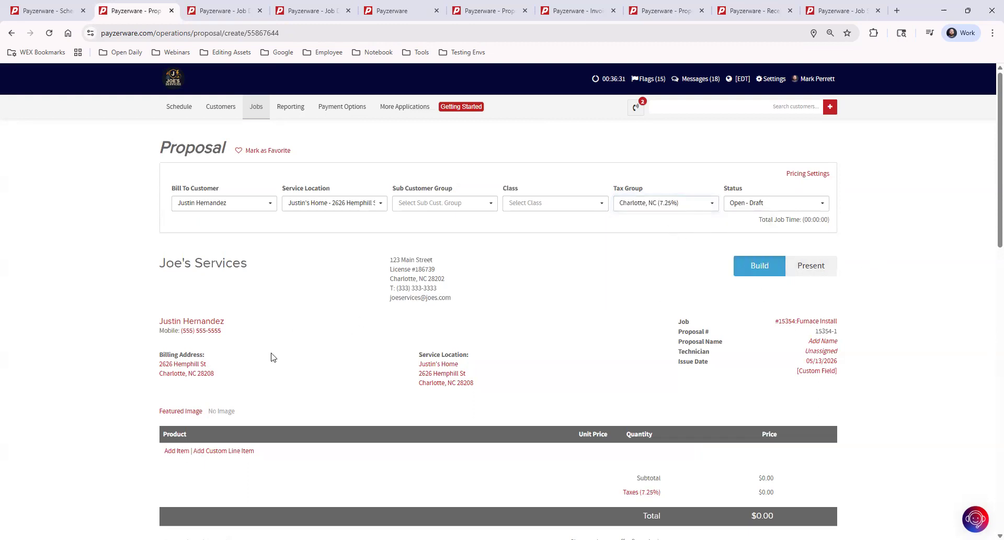
# - Name the proposal Furnace Install Proposal and save the name
pyautogui.scroll(-1, 197, 272)
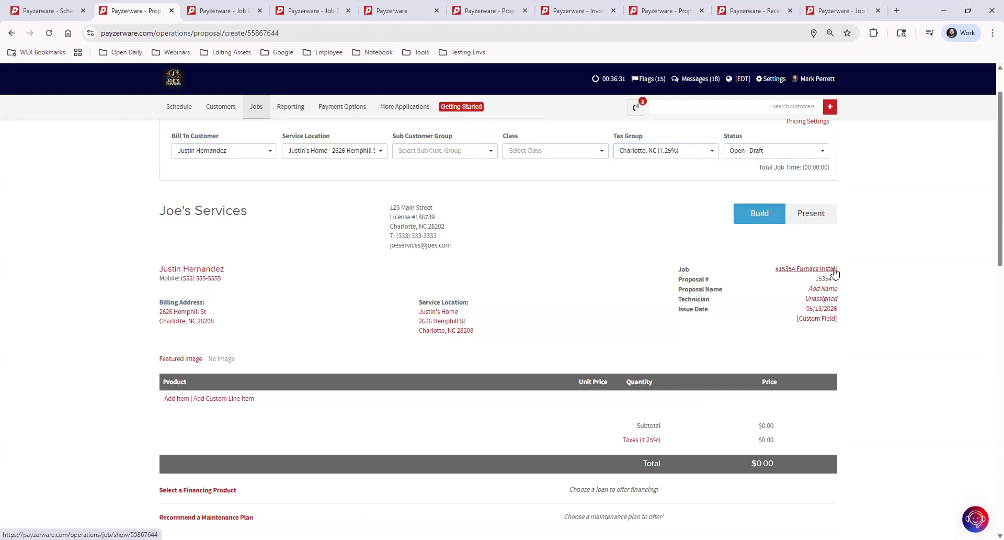
pyautogui.moveTo(679, 289); pyautogui.dragTo(730, 292)
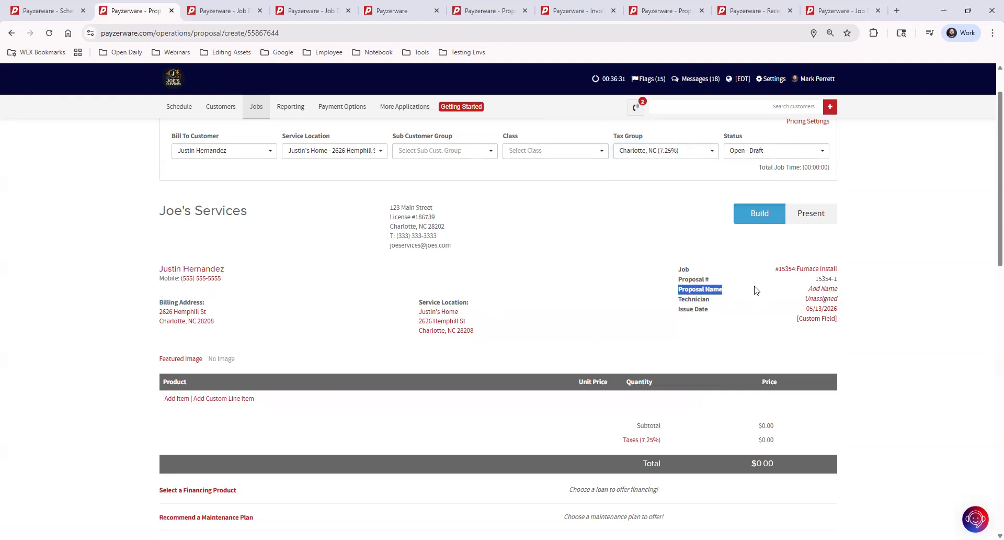
pyautogui.click(810, 294)
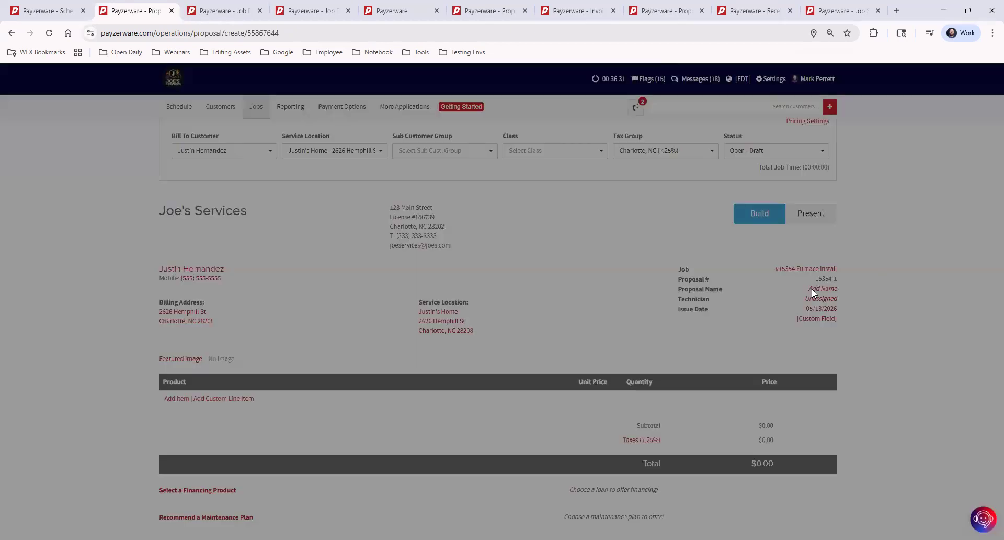
pyautogui.click(501, 134)
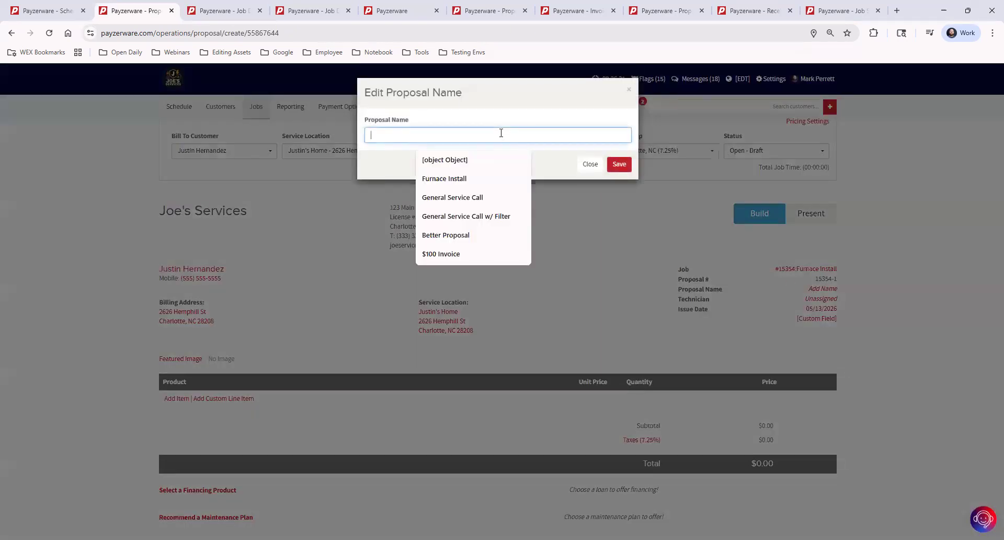
pyautogui.click(471, 179)
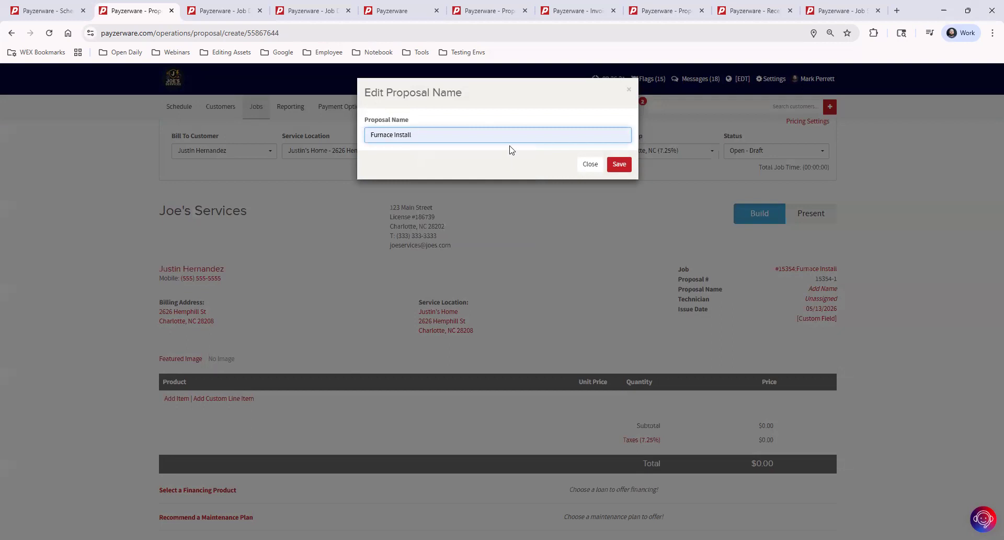
pyautogui.write('Proposal')
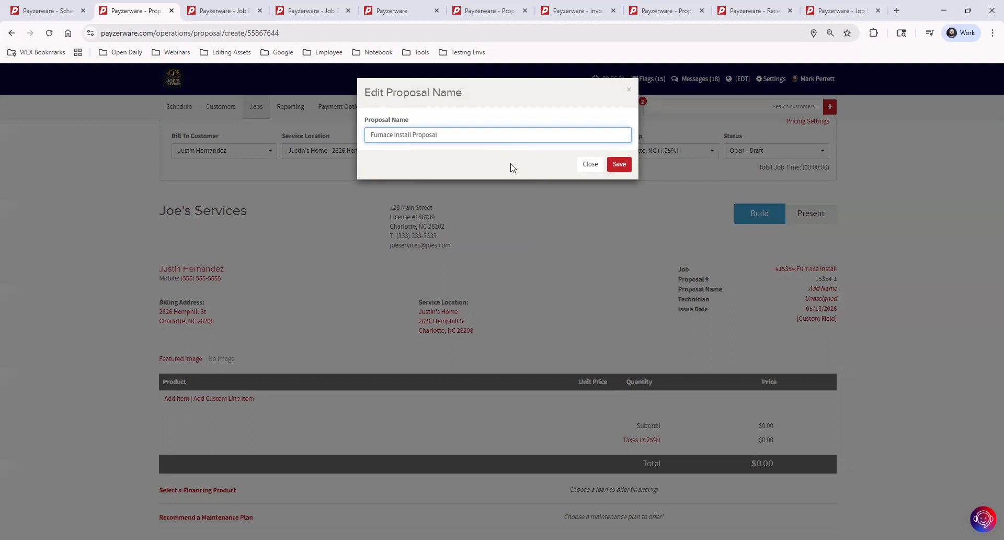
pyautogui.click(624, 166)
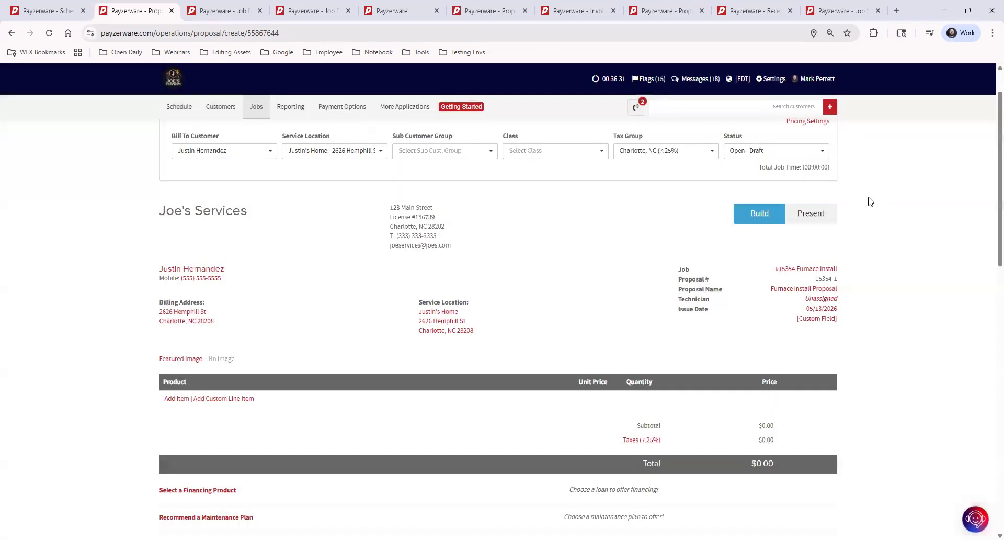
# - Assign the second technician in the list to the proposal and save the assignment
pyautogui.click(821, 299)
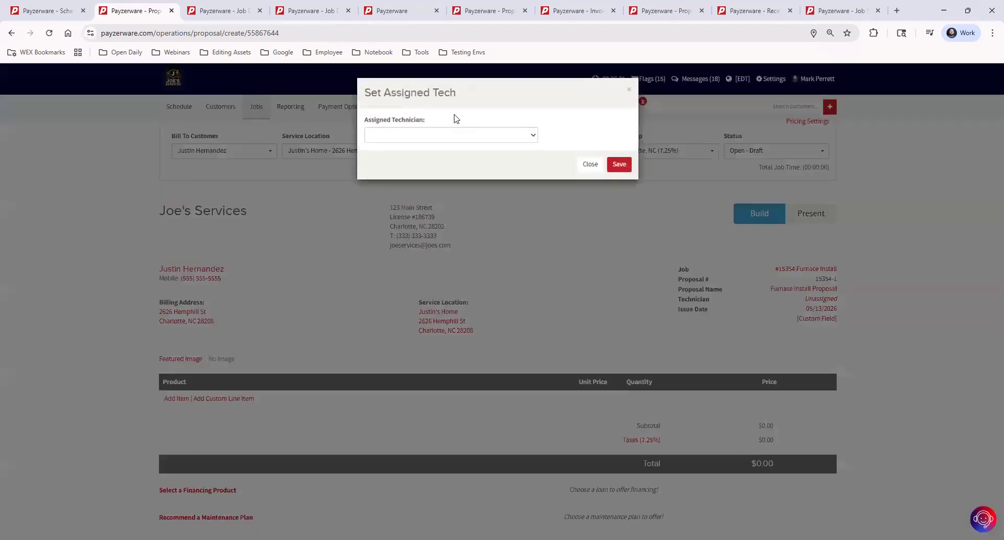
pyautogui.click(439, 137)
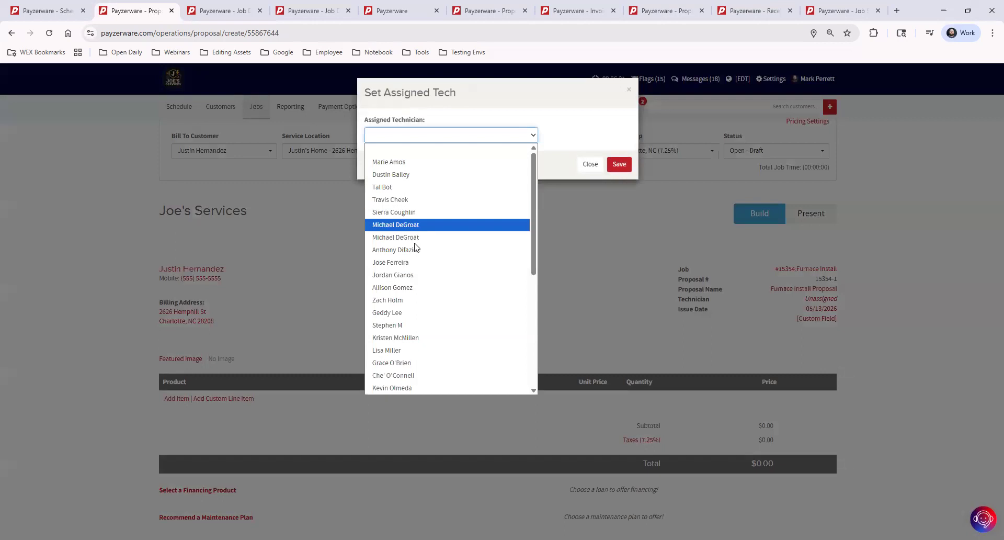
pyautogui.click(423, 175)
pyautogui.click(619, 165)
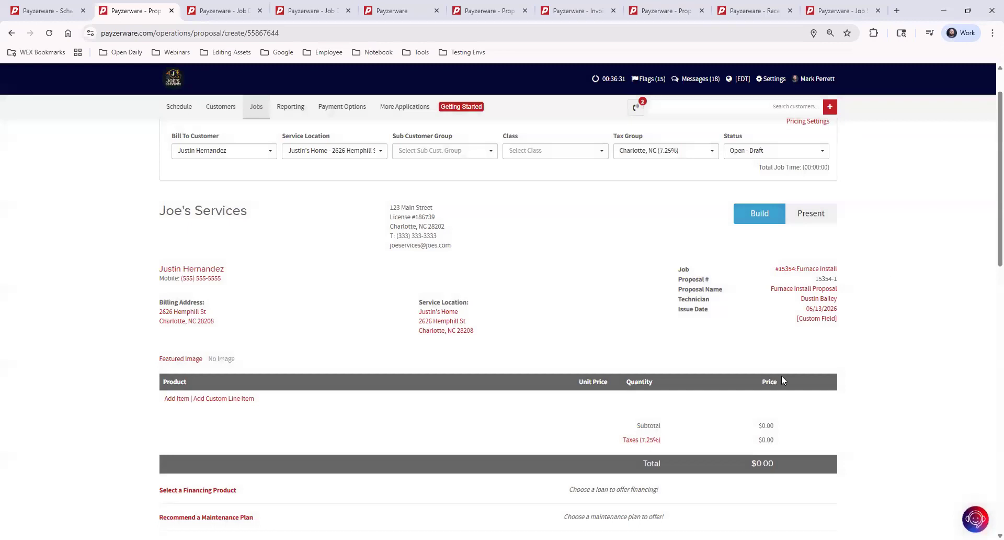
# - Open the proposal's custom field for editing and close it without entering a value
pyautogui.click(816, 320)
pyautogui.click(466, 122)
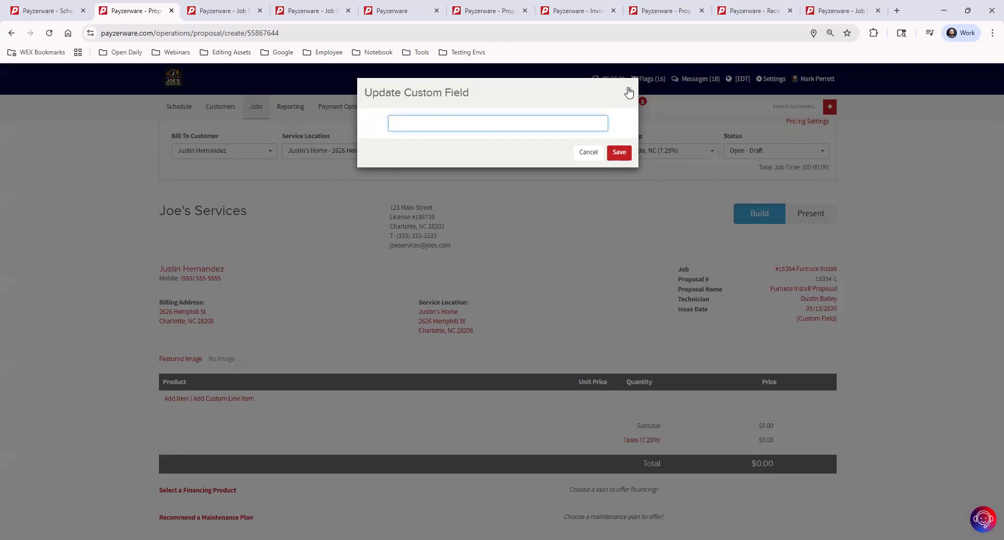
pyautogui.click(629, 92)
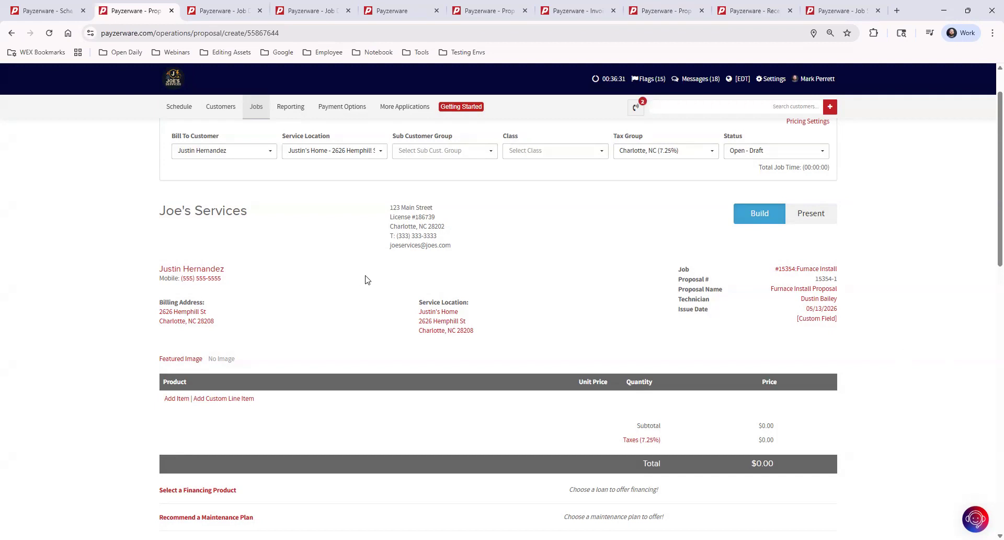
# - Start adding an item to the proposal, and compare the flat rate price book and QuickBooks item list with the price book
pyautogui.click(178, 399)
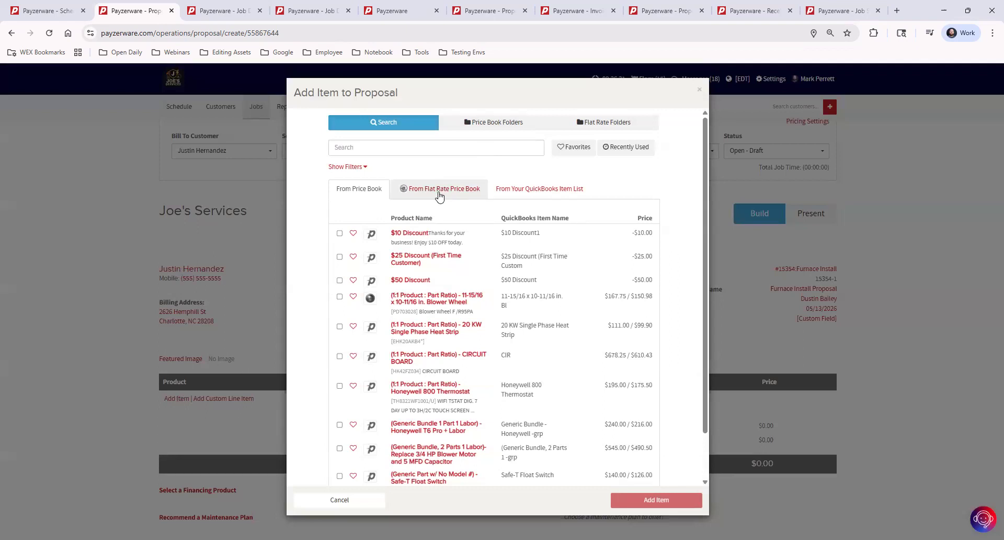
pyautogui.click(444, 192)
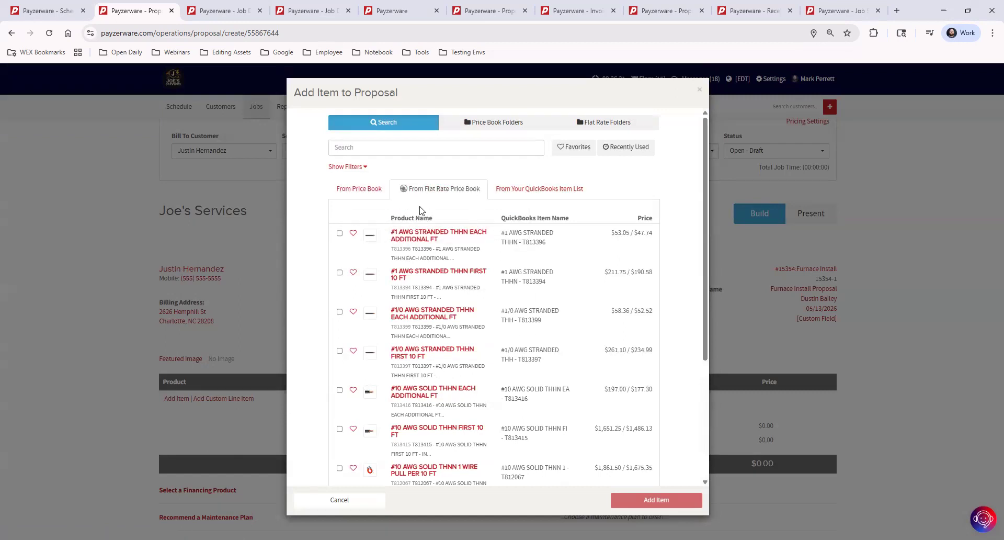
pyautogui.click(532, 189)
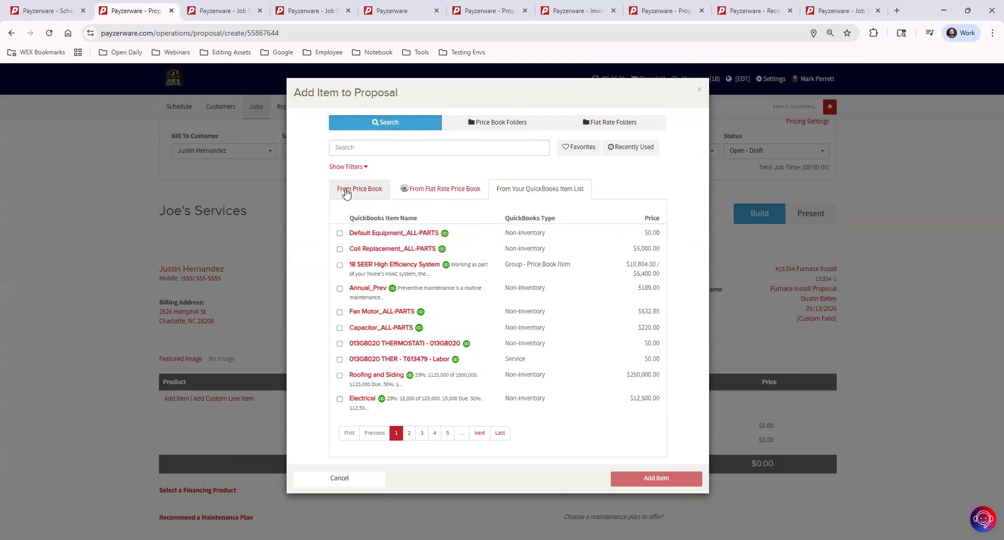
pyautogui.click(344, 190)
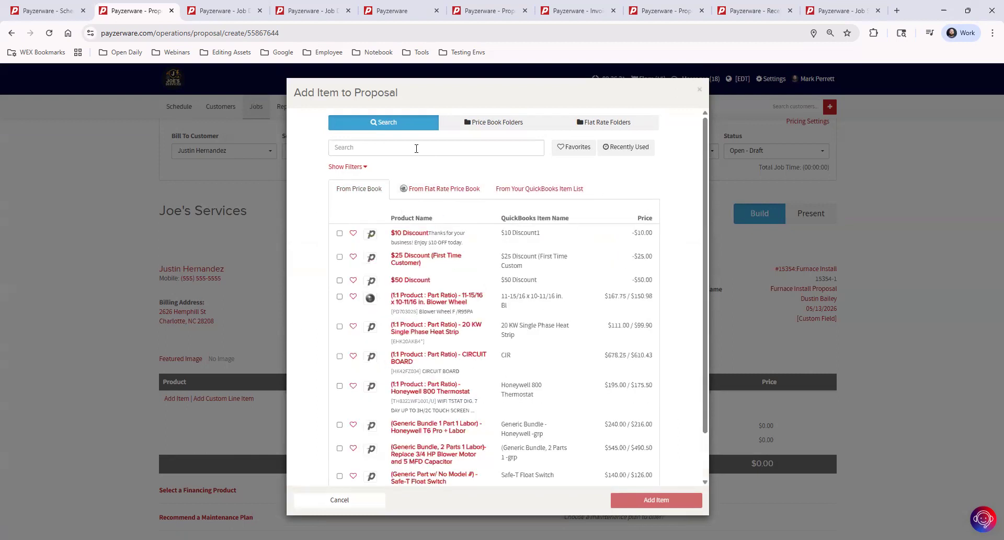
# - Search the price book for furnace and select the 40,000 BTU 96% AFUE 2 Stage Goodman Gas Furnace - Upflow/Horizontal
pyautogui.click(418, 148)
pyautogui.write('fun')
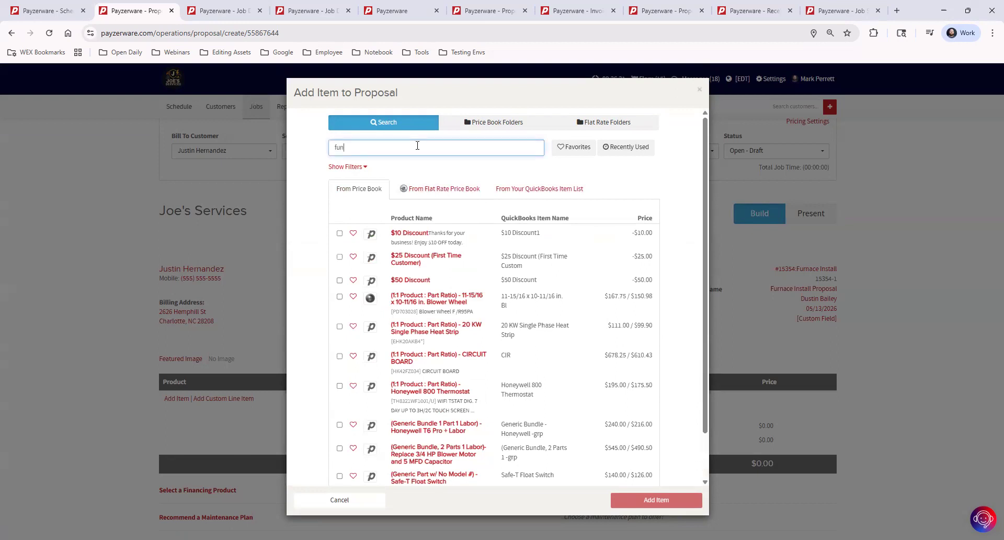
pyautogui.write('ace')
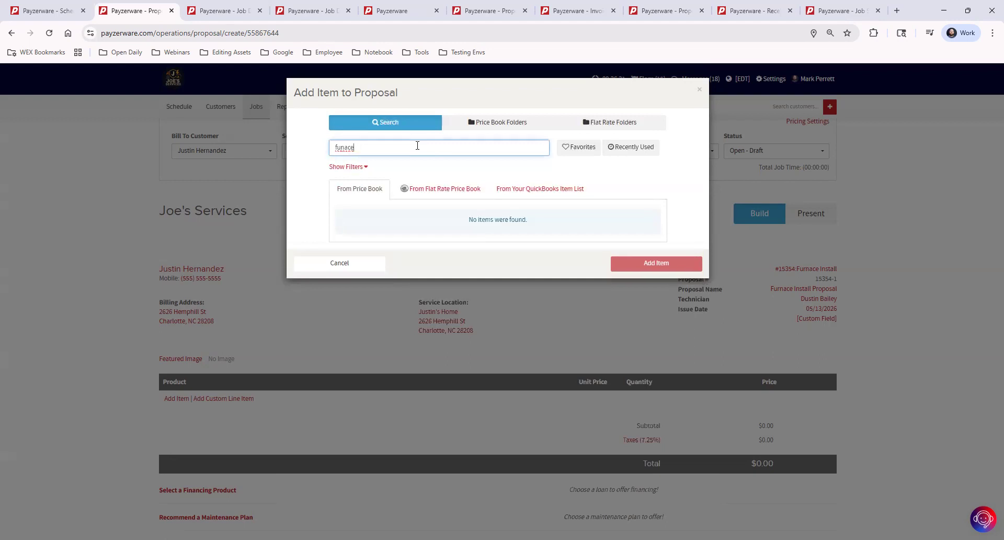
pyautogui.write('r')
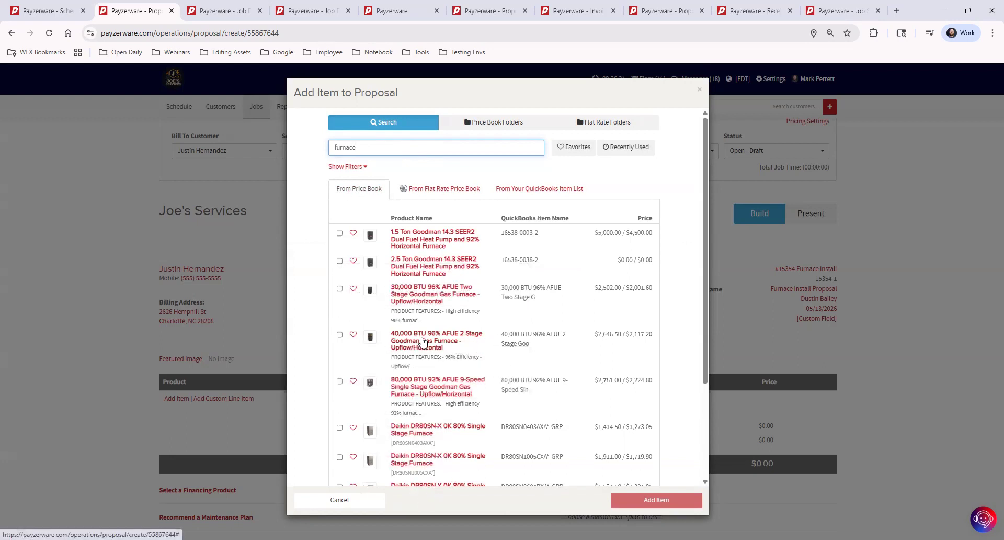
pyautogui.click(424, 341)
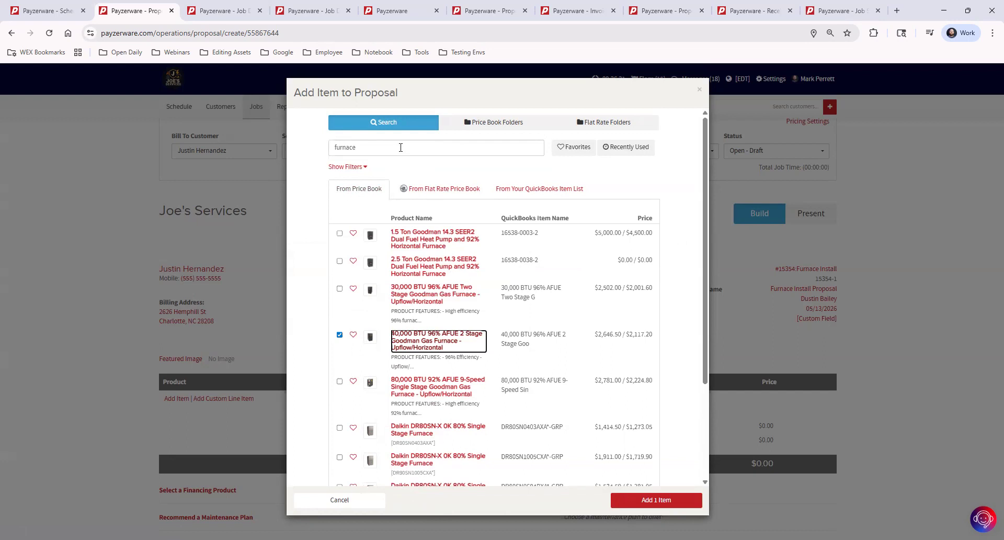
# - Select Residential Labor from the 2 Service folder under 01 General in the price book, and add it with the selected furnace to the proposal
pyautogui.tripleClick(401, 147)
pyautogui.press('BackSpace')
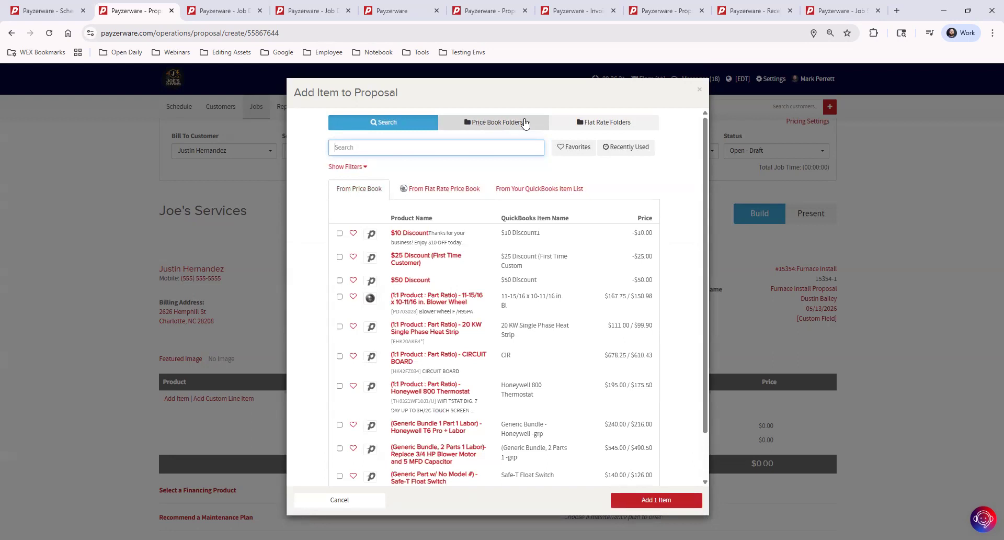
pyautogui.click(526, 122)
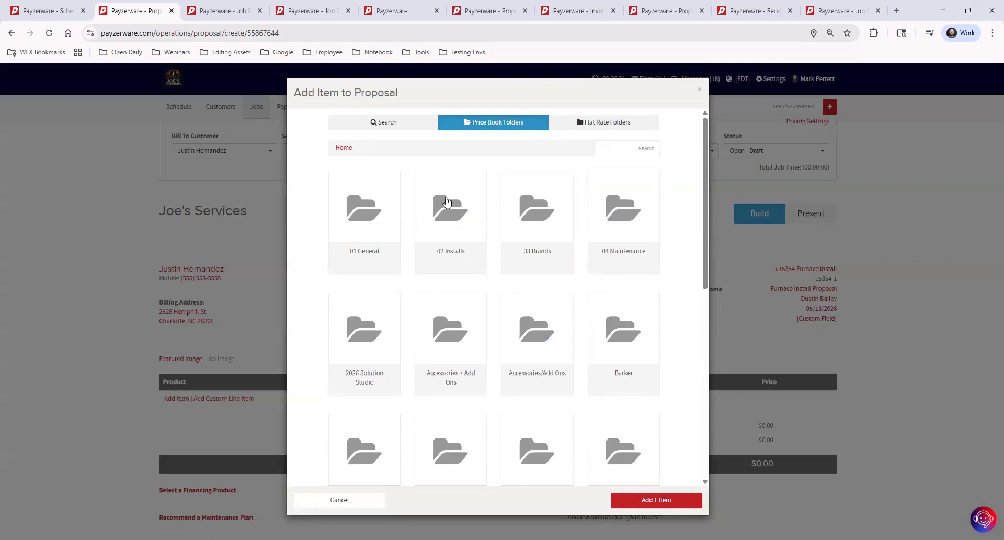
pyautogui.click(355, 218)
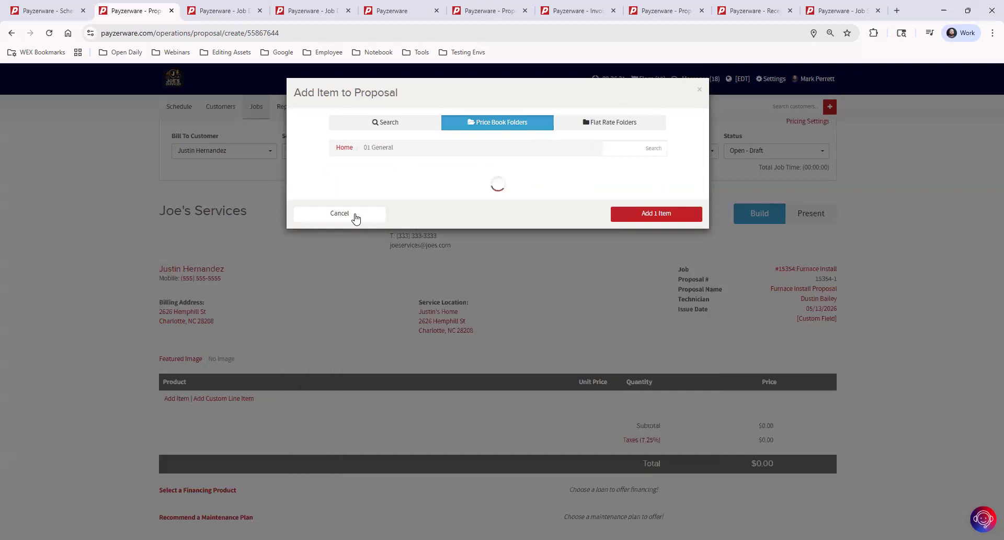
pyautogui.click(463, 219)
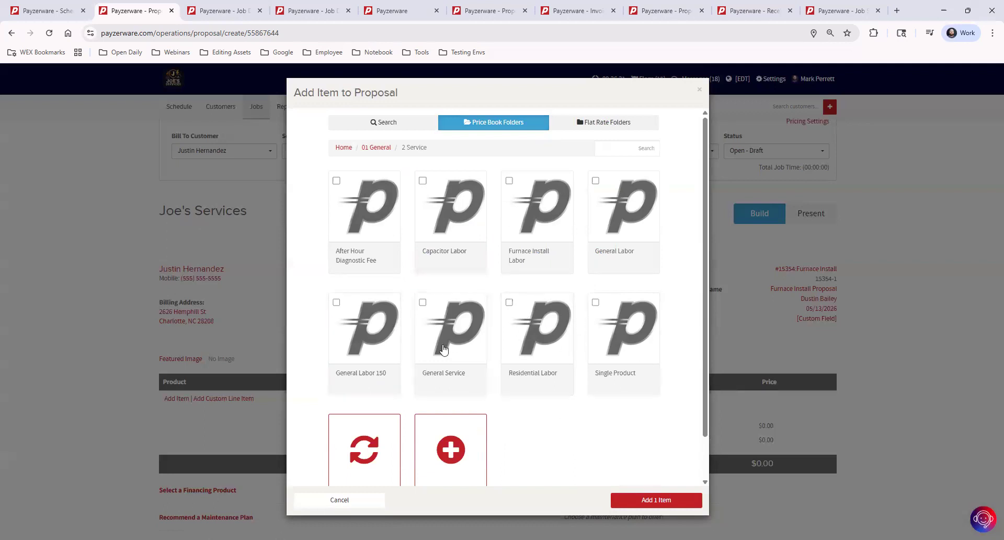
pyautogui.click(509, 303)
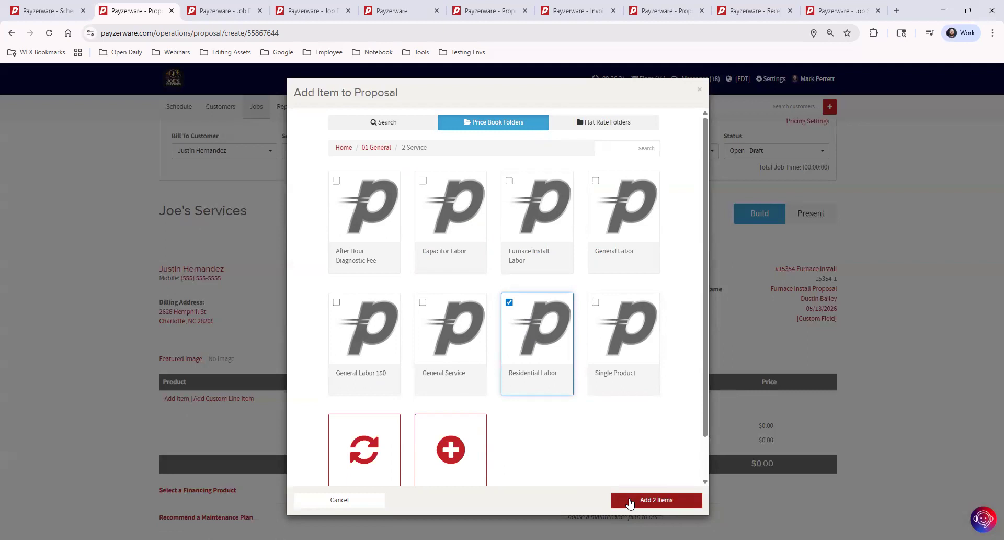
pyautogui.click(630, 501)
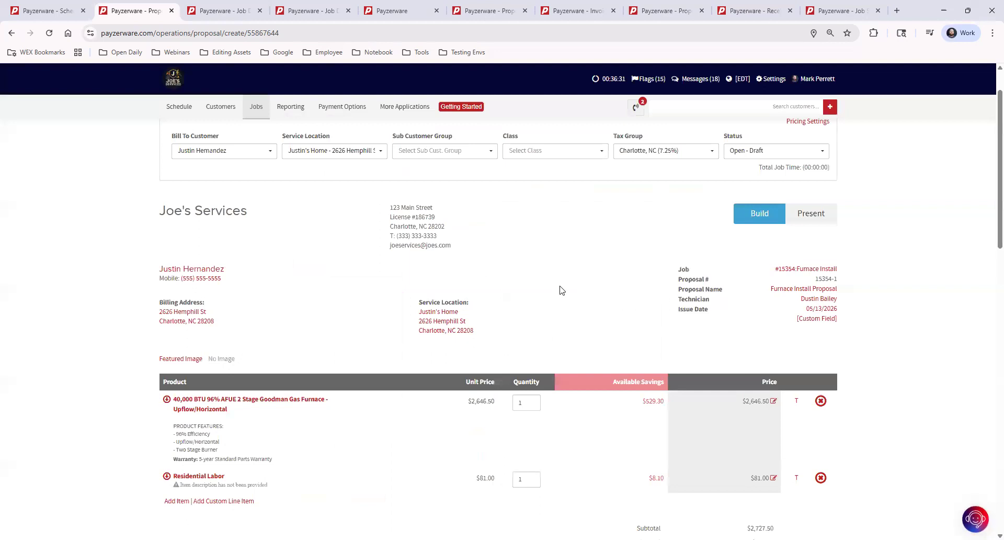
# - Review the furnace line item's editable details, close them without changes, and look over the proposal's product lines
pyautogui.scroll(-3, 561, 291)
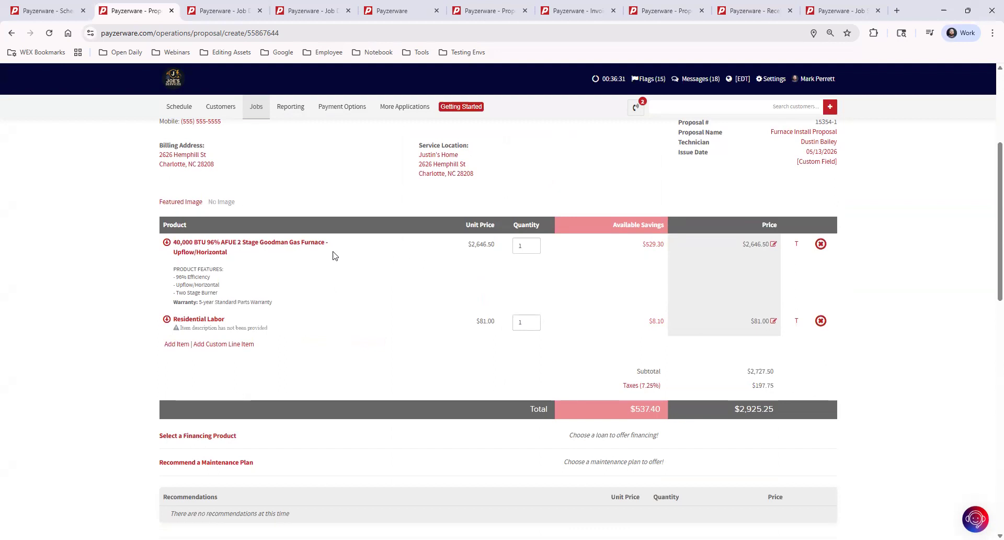
pyautogui.click(250, 243)
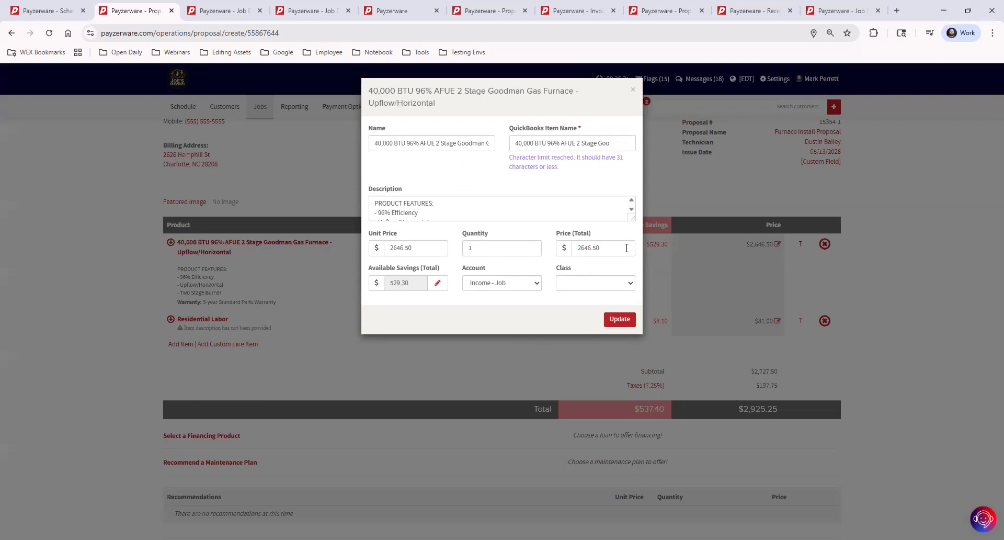
pyautogui.click(633, 93)
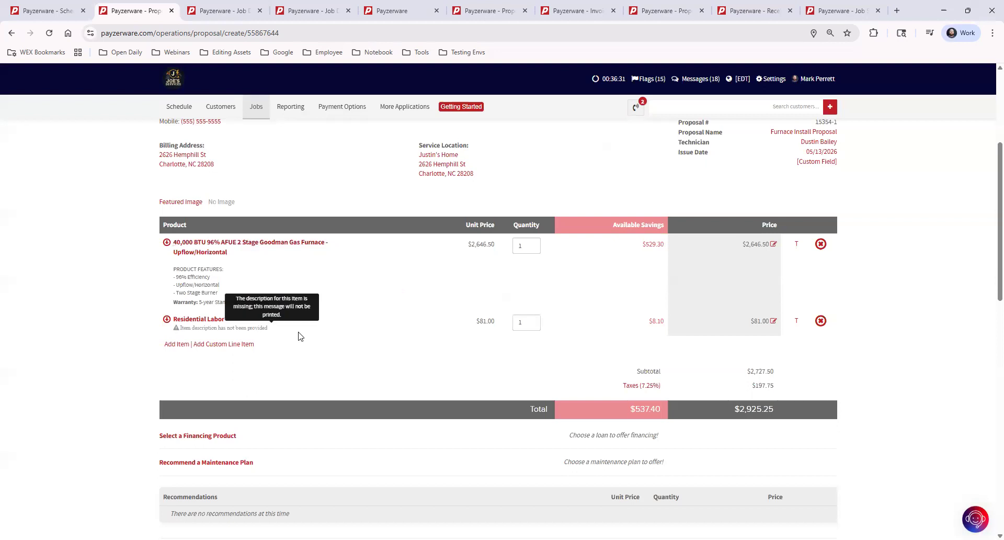
pyautogui.scroll(2, 303, 345)
pyautogui.scroll(-1, 314, 363)
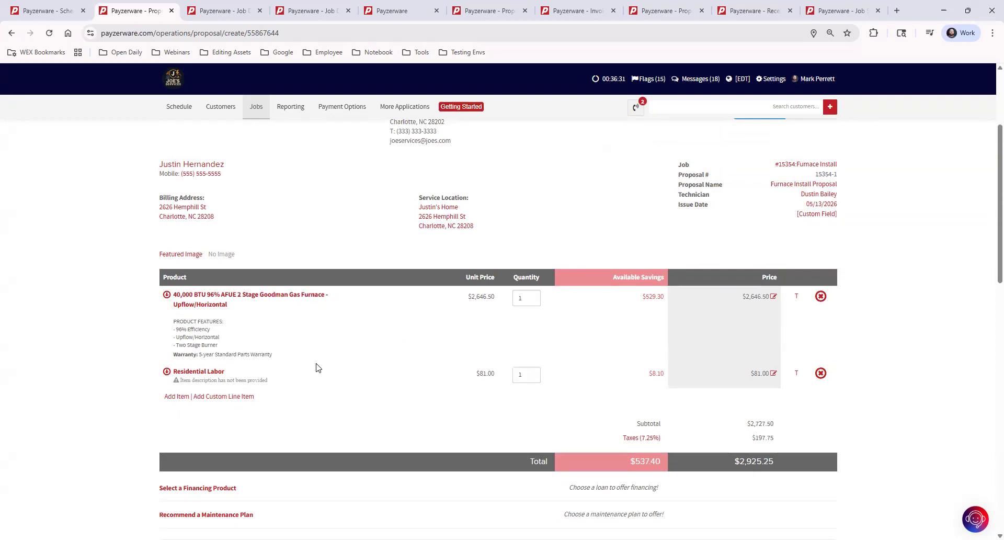
# - Start adding another item to the proposal and look through all the price book folders
pyautogui.click(171, 397)
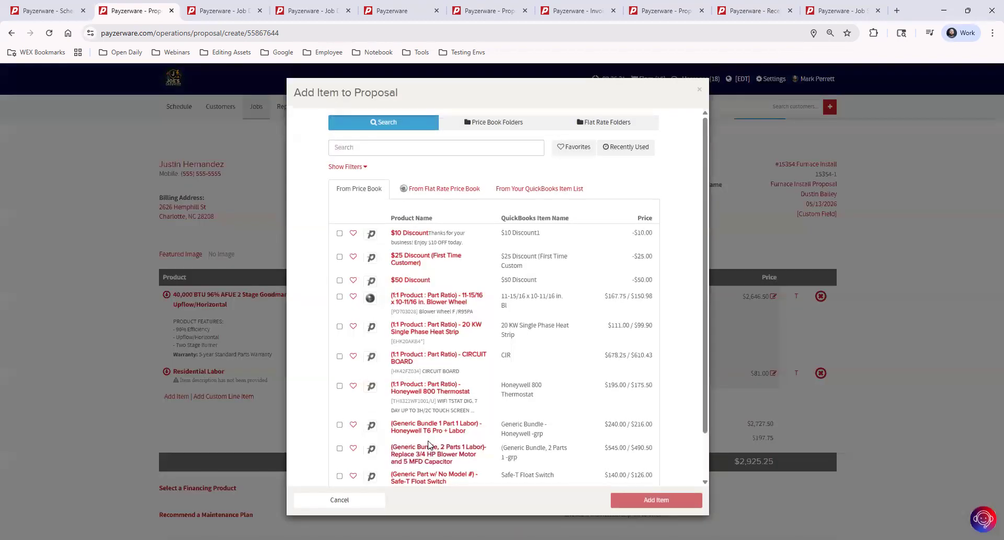
pyautogui.click(489, 126)
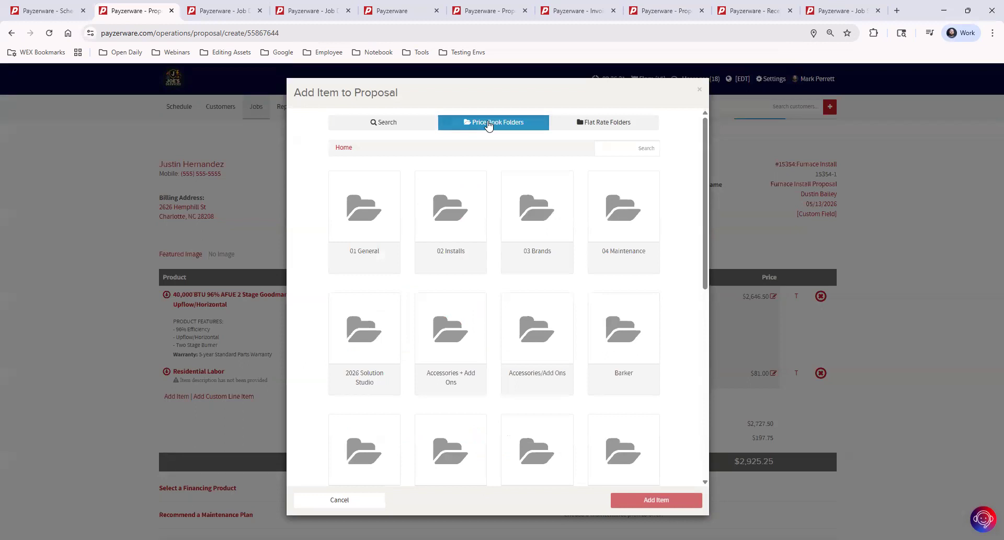
pyautogui.scroll(-8, 635, 302)
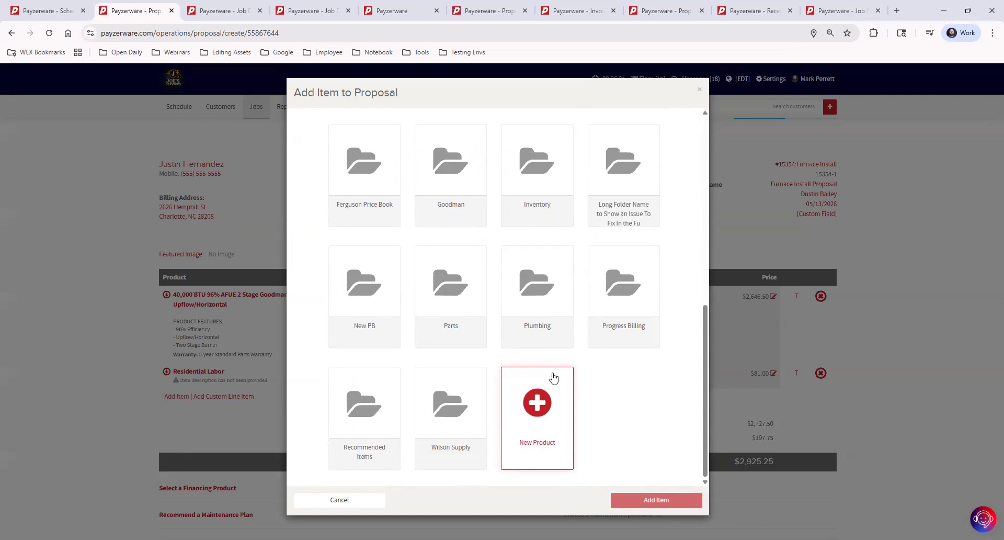
pyautogui.scroll(3, 438, 363)
pyautogui.scroll(6, 438, 363)
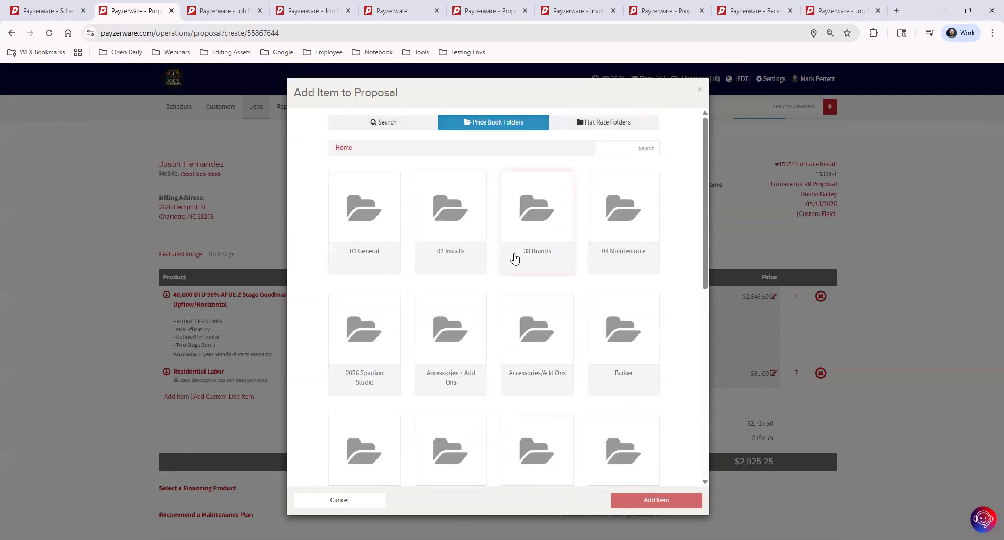
pyautogui.scroll(-8, 644, 395)
pyautogui.scroll(-1, 645, 392)
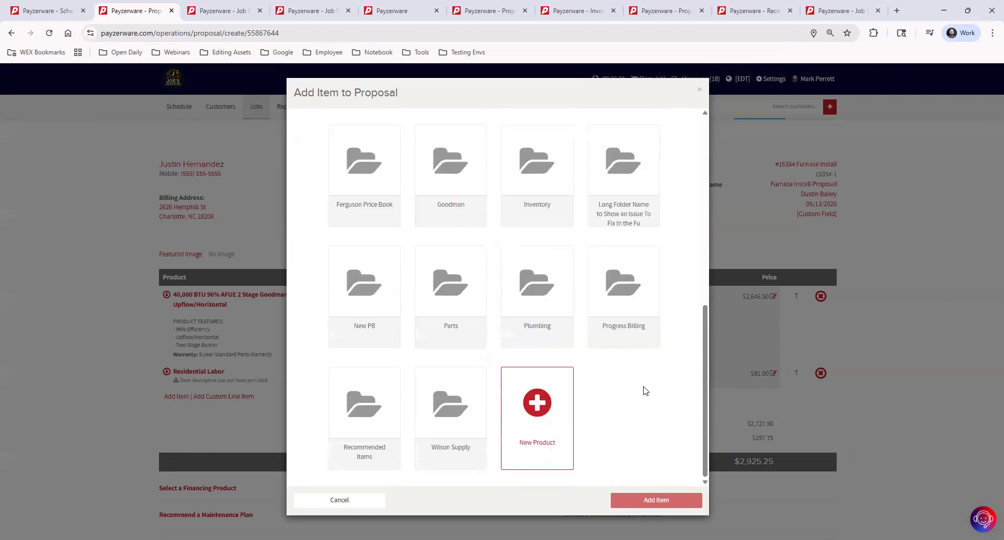
# - Open a new product form, view the product types and the Product - Single Part Only fields, and close it without saving
pyautogui.click(535, 405)
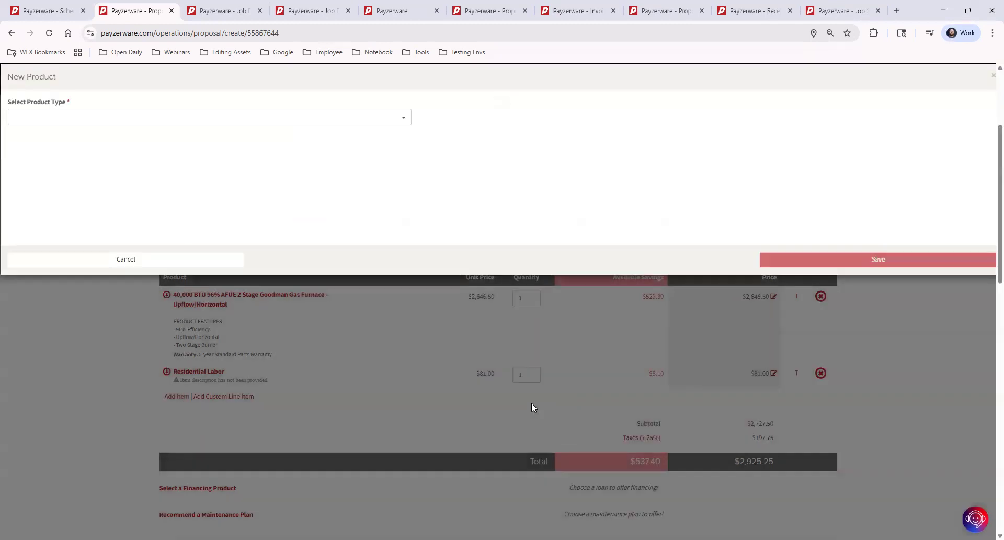
pyautogui.click(67, 116)
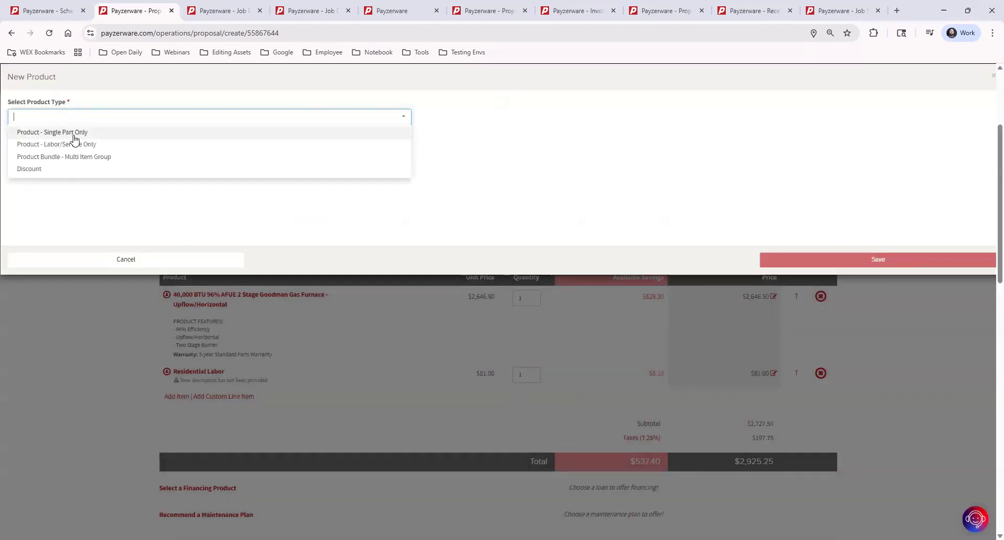
pyautogui.click(72, 135)
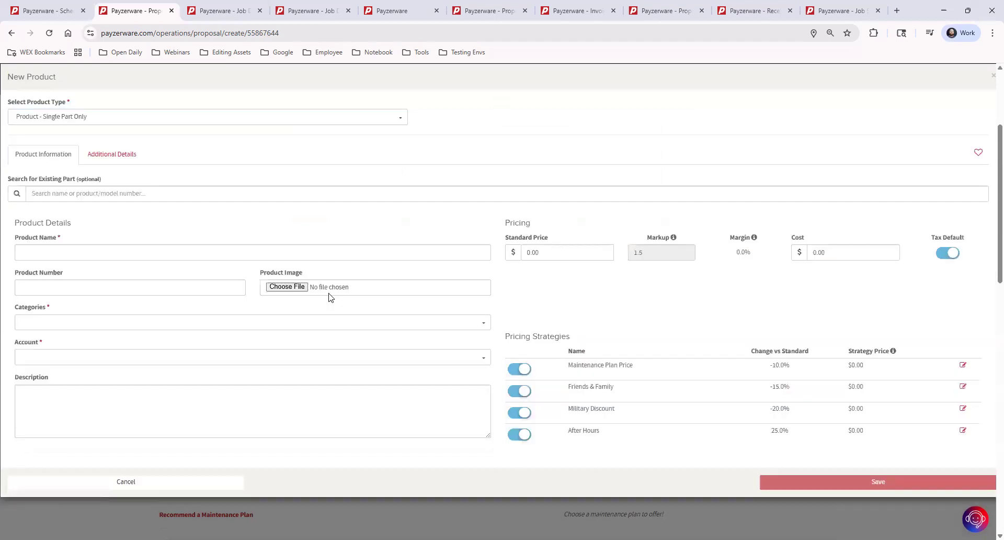
pyautogui.click(136, 118)
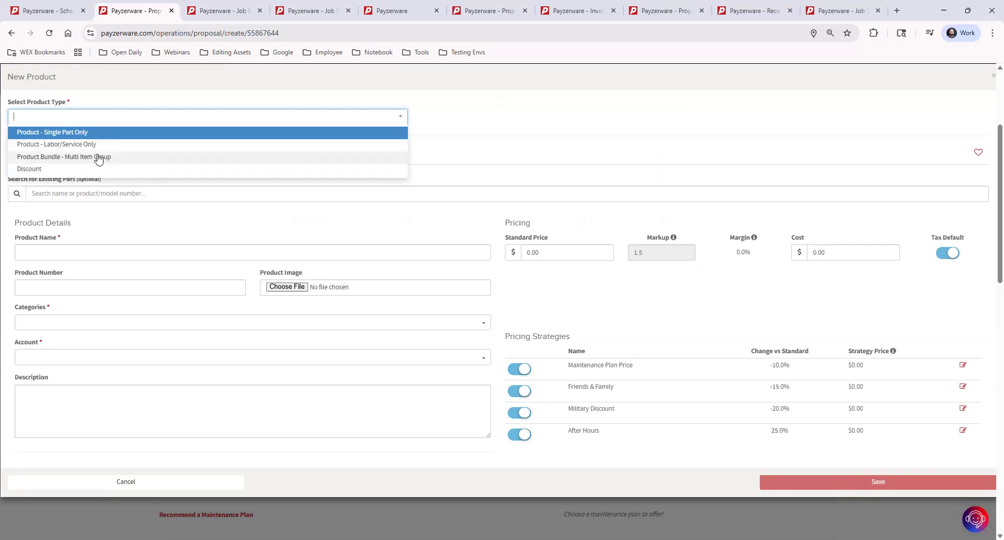
pyautogui.click(73, 133)
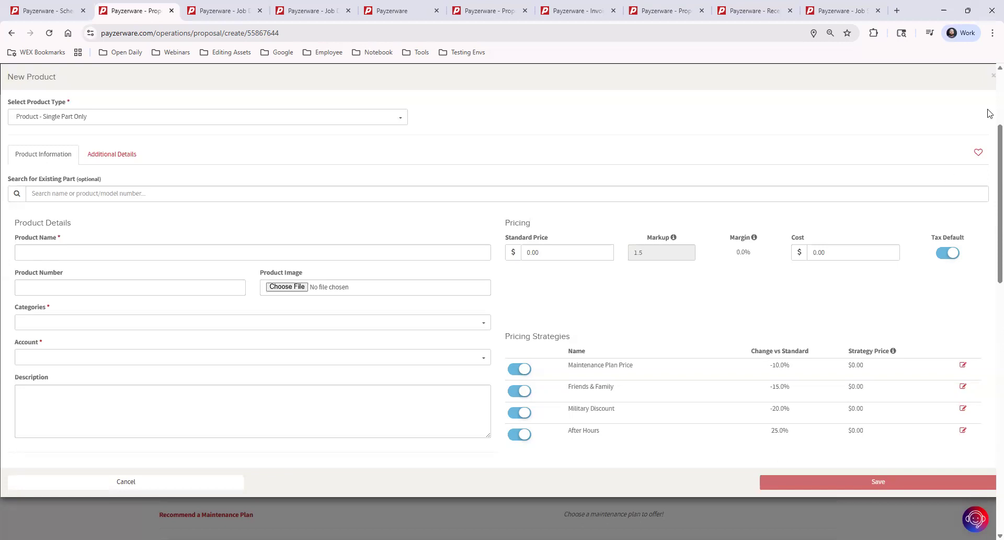
pyautogui.click(993, 75)
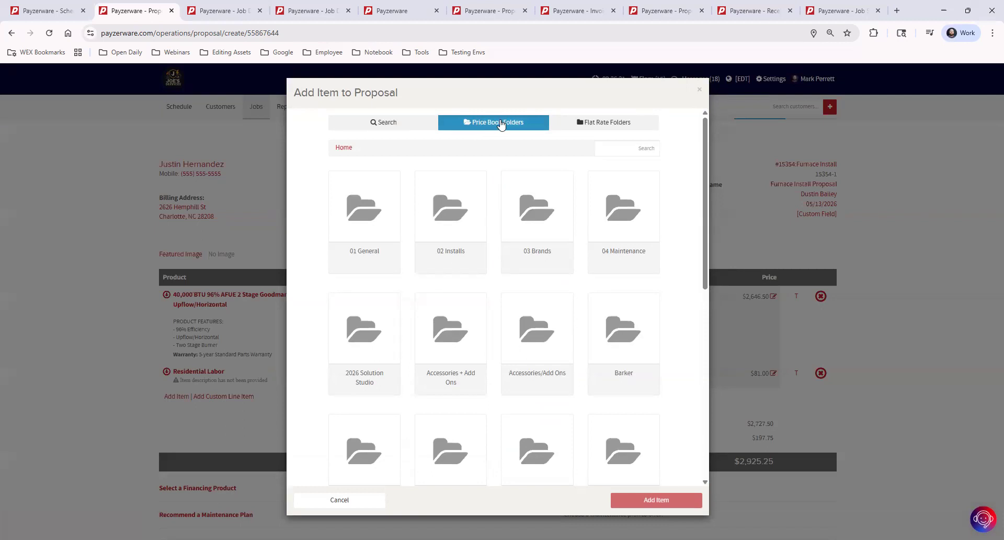
# - Revisit the new product option at the end of the price book folders, and close the item dialog without adding anything
pyautogui.scroll(-10, 650, 336)
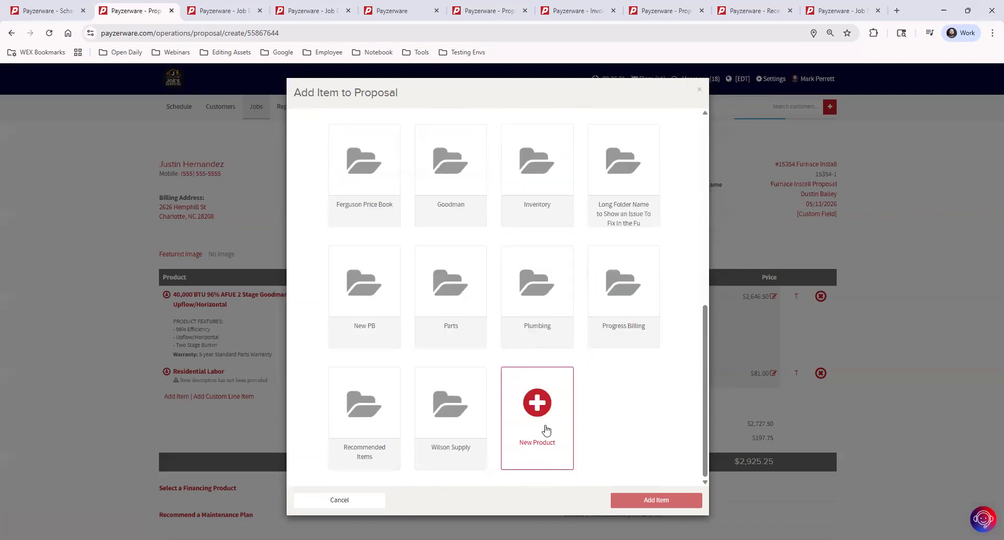
pyautogui.click(701, 93)
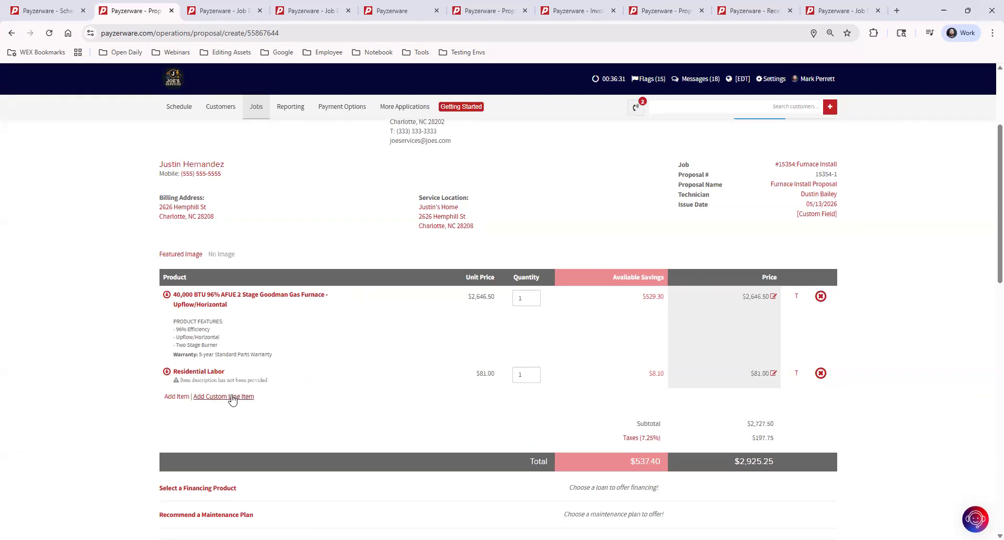
pyautogui.click(174, 396)
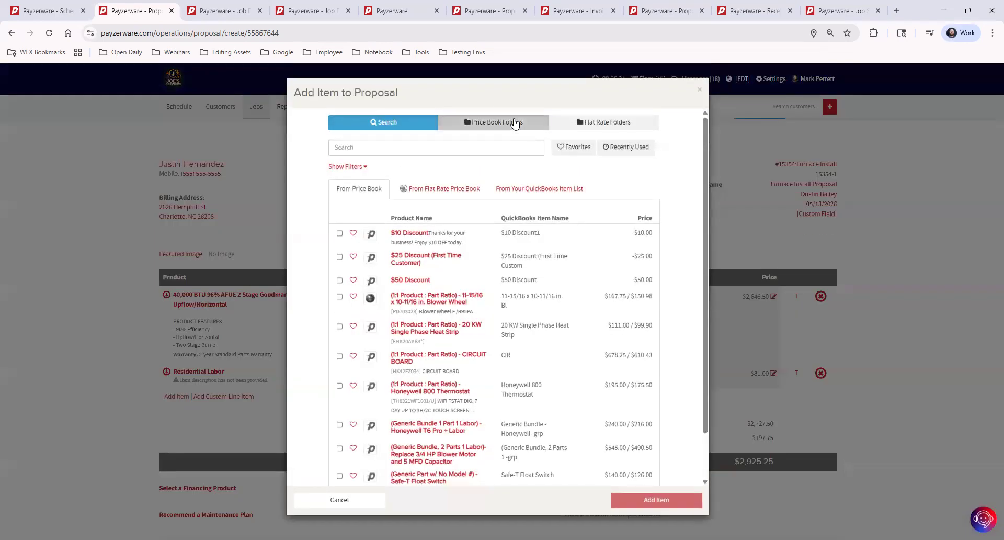
pyautogui.click(513, 126)
pyautogui.scroll(-5, 566, 364)
pyautogui.scroll(-2, 566, 365)
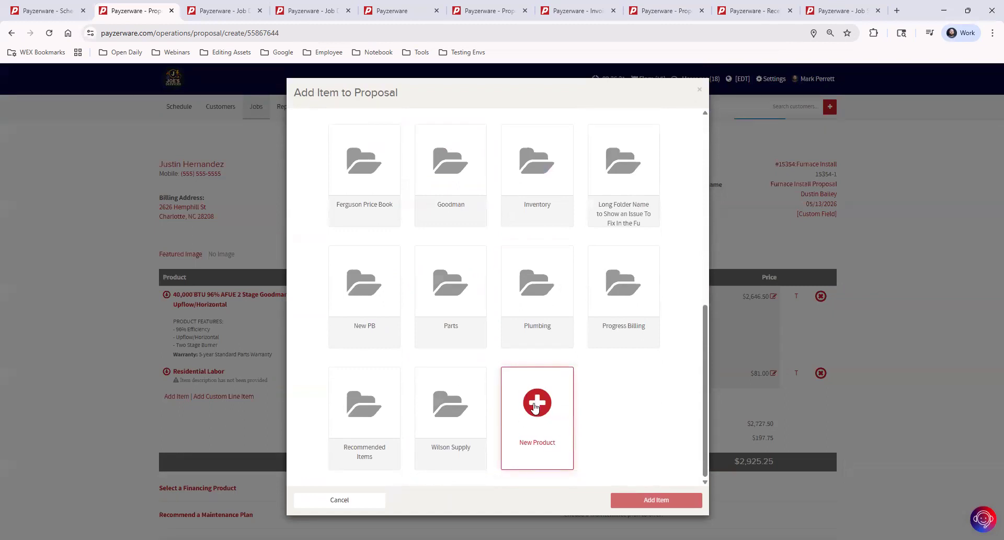
pyautogui.click(699, 89)
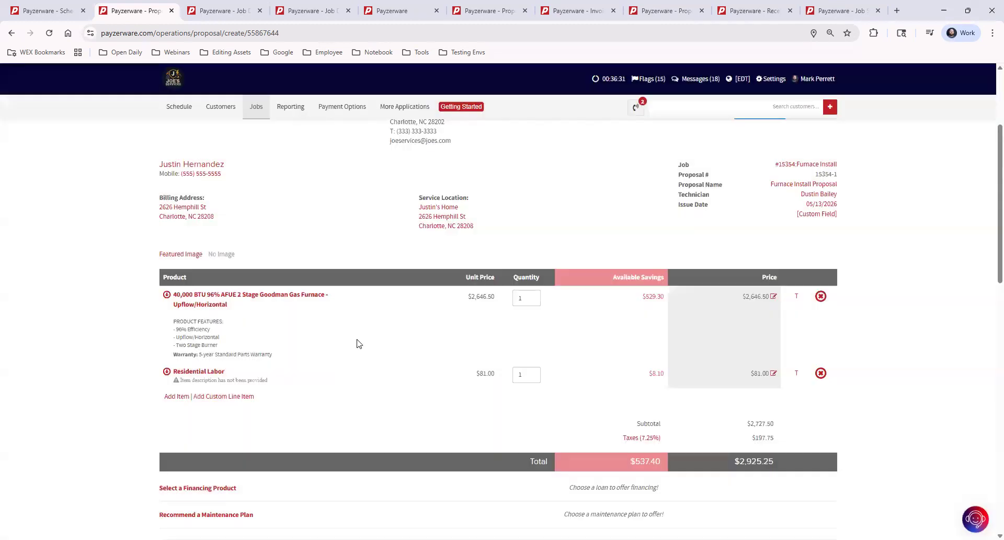
# - Start a custom line item on the proposal named "furnace install example part", using the name as entered
pyautogui.click(218, 397)
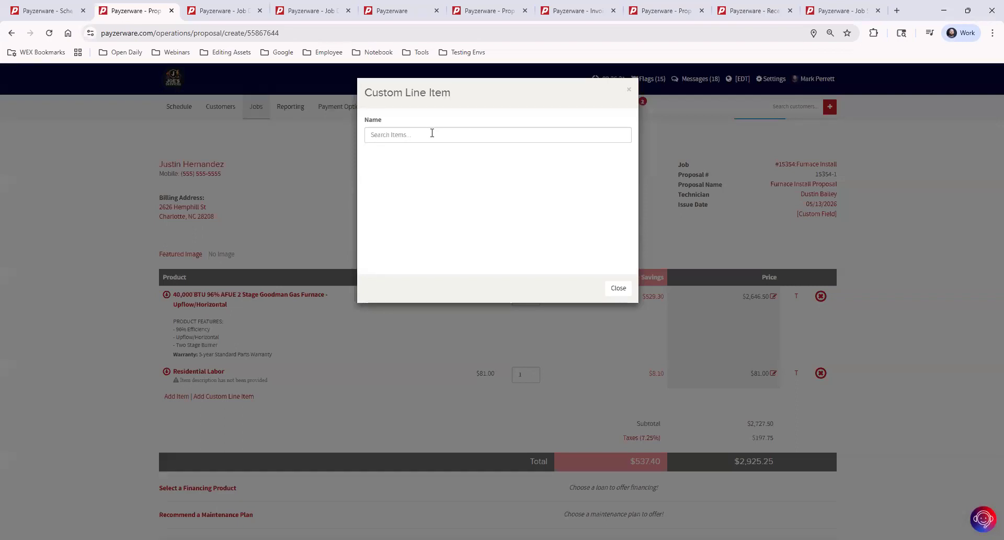
pyautogui.click(432, 134)
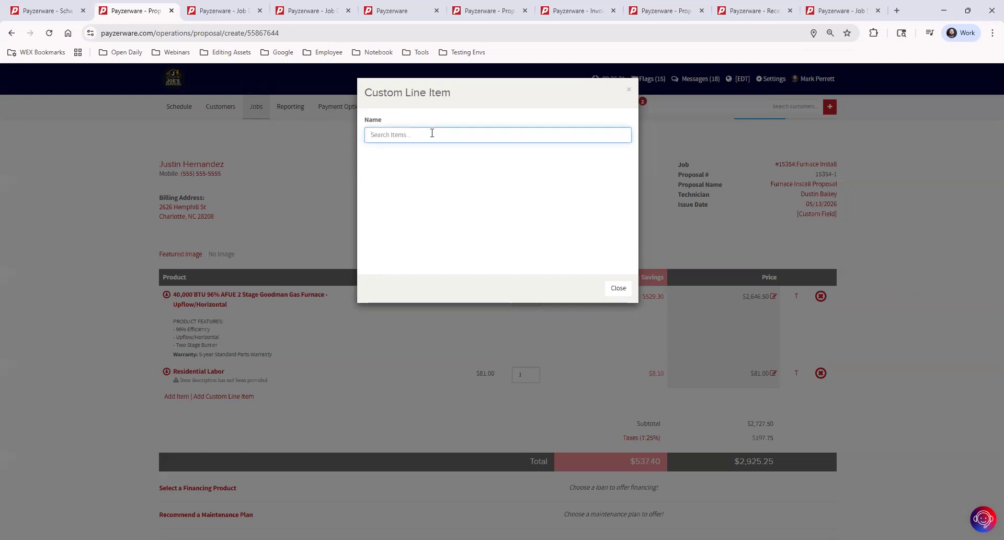
pyautogui.write('furnace install example part')
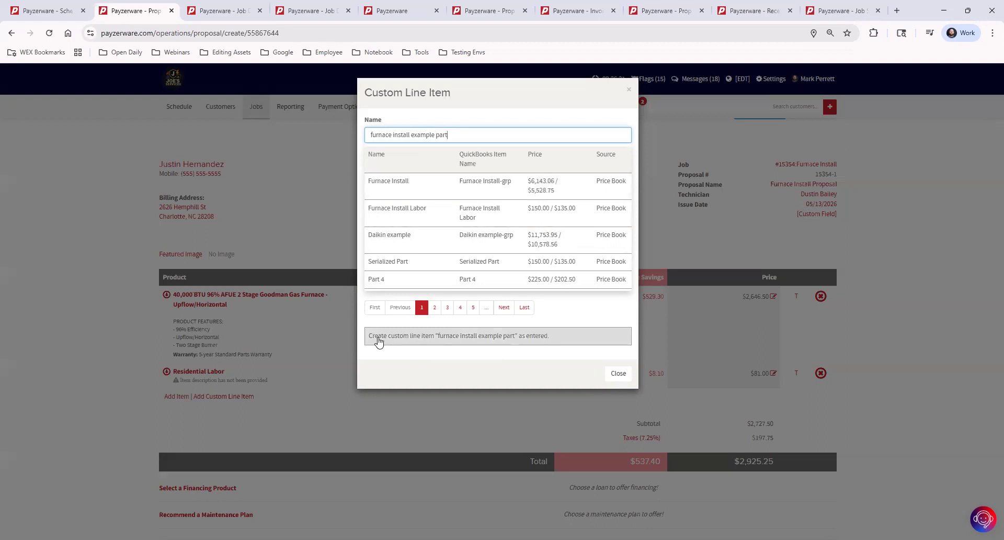
pyautogui.click(553, 334)
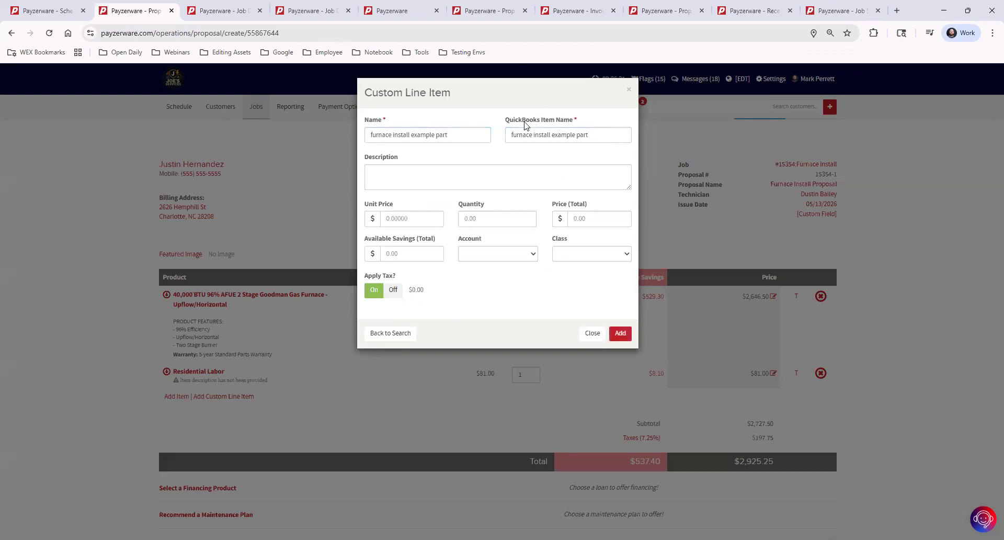
# - Set the custom line item's quantity to 1, total price to $100 and account to Income - Job, and add it to the proposal
pyautogui.click(485, 213)
pyautogui.write('1')
pyautogui.click(589, 215)
pyautogui.write('100')
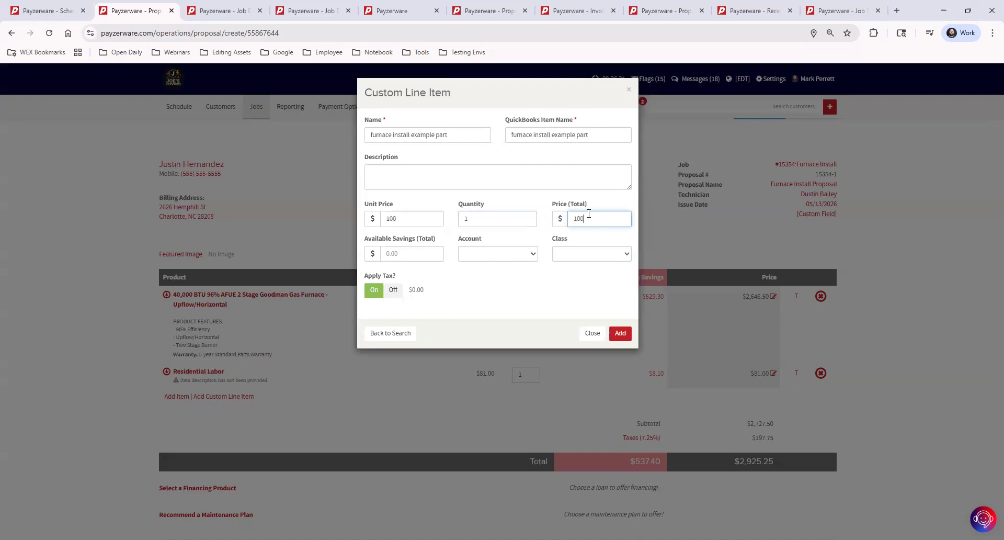
pyautogui.click(545, 311)
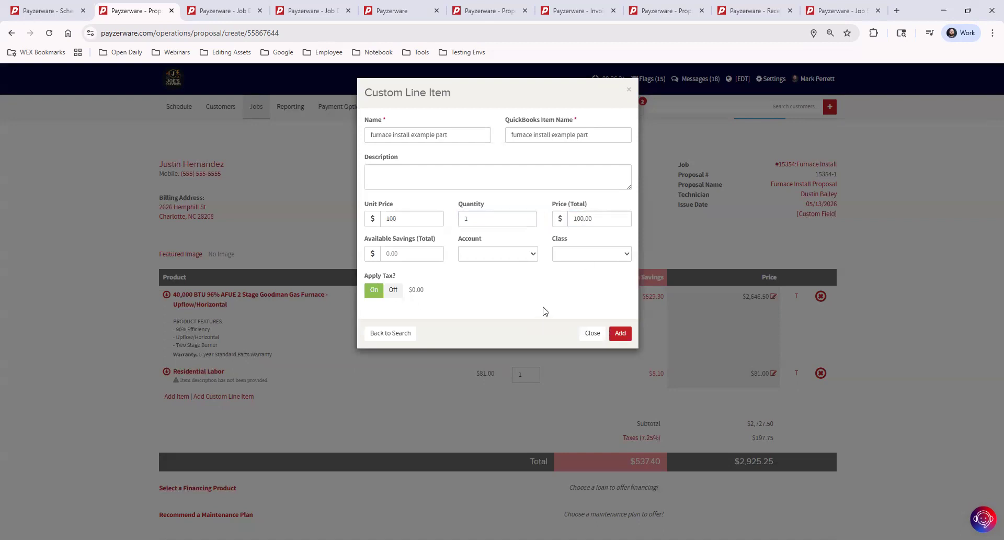
pyautogui.click(478, 255)
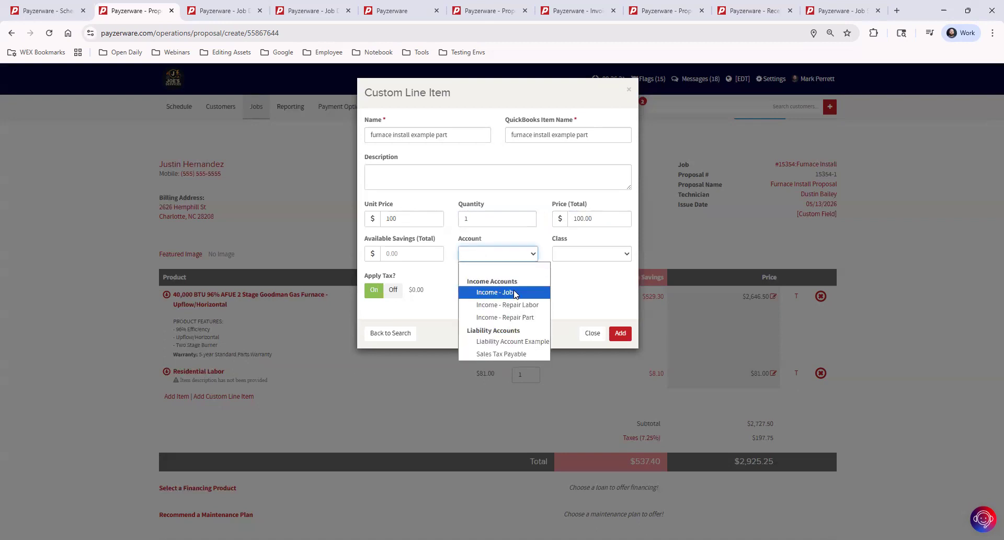
pyautogui.click(514, 293)
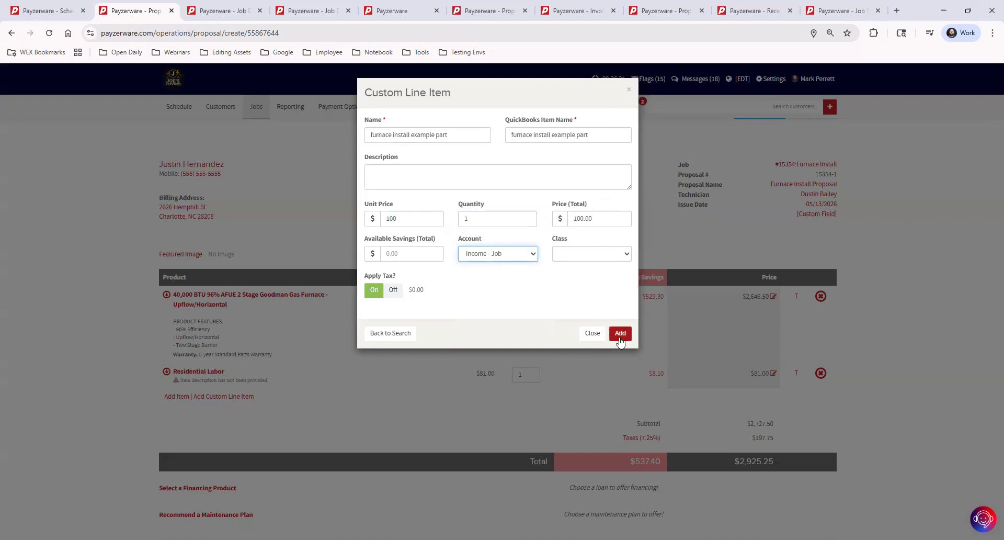
pyautogui.click(620, 341)
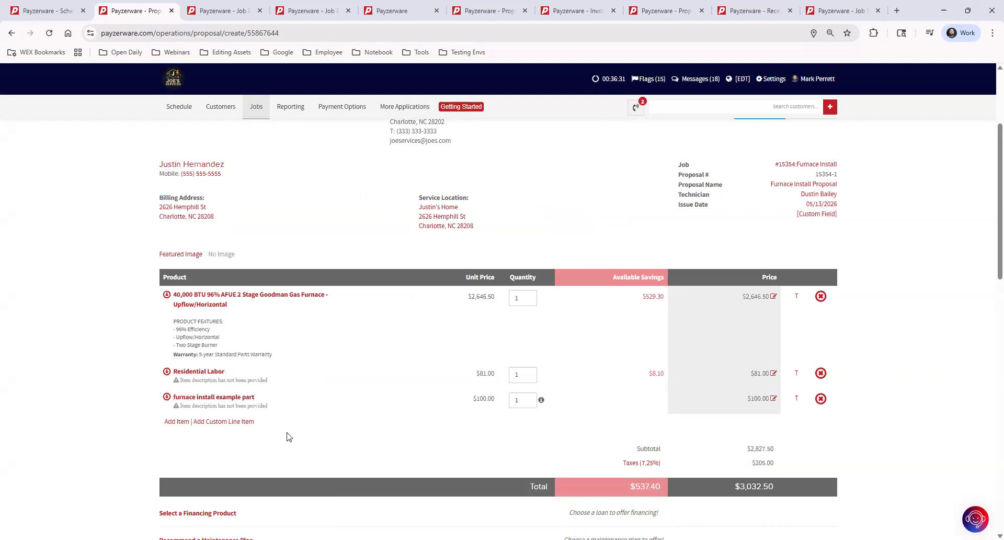
# - Offer Synchrony Plan 920 No Interest if Paid in Full within 6 Months for the proposal's full amount, and continue to its application page
pyautogui.moveTo(187, 378)
pyautogui.scroll(-2, 427, 341)
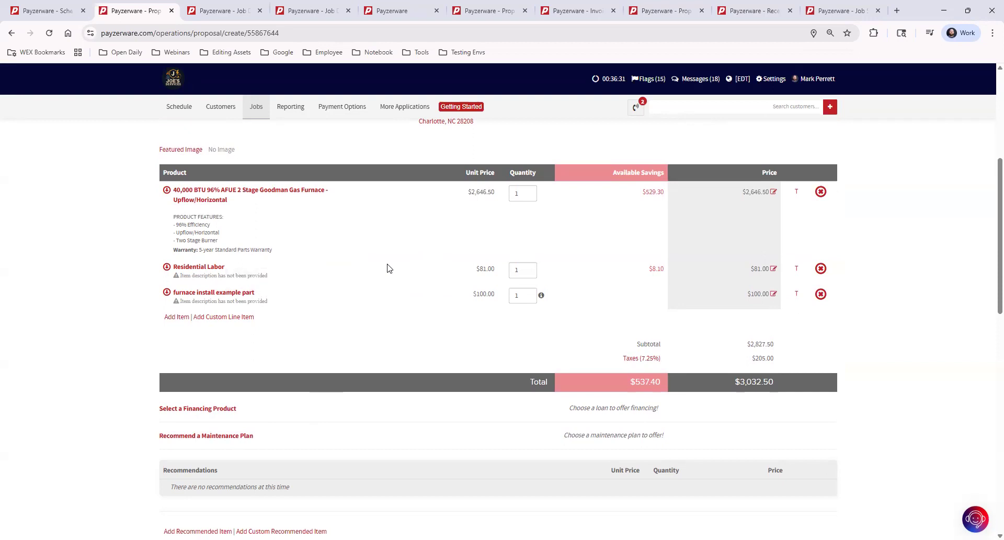
pyautogui.moveTo(774, 382); pyautogui.dragTo(740, 383)
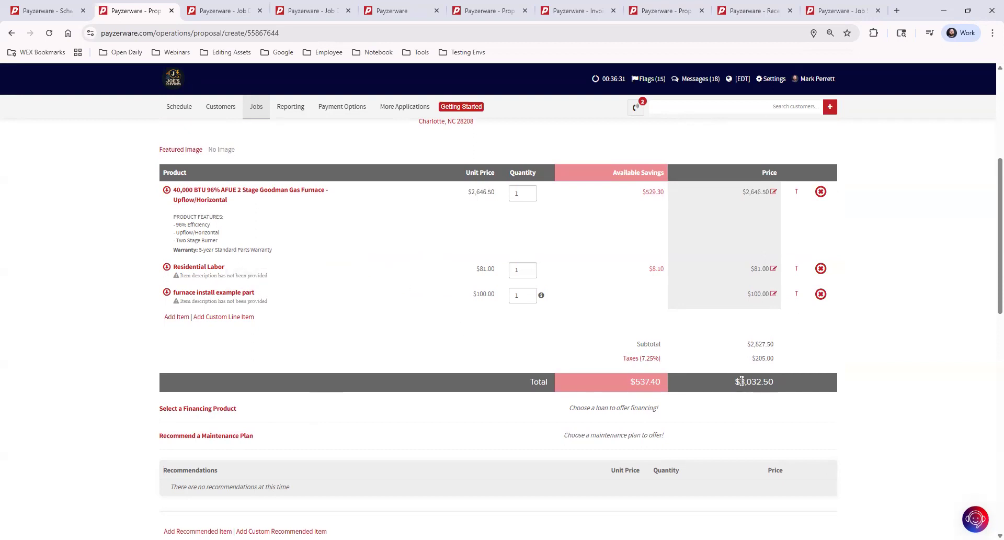
pyautogui.click(867, 412)
pyautogui.click(190, 412)
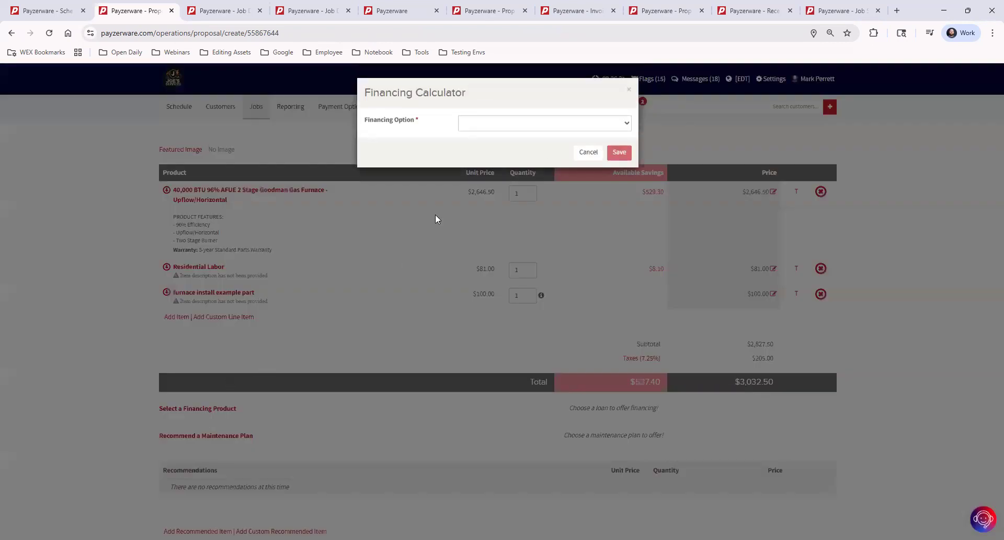
pyautogui.click(481, 126)
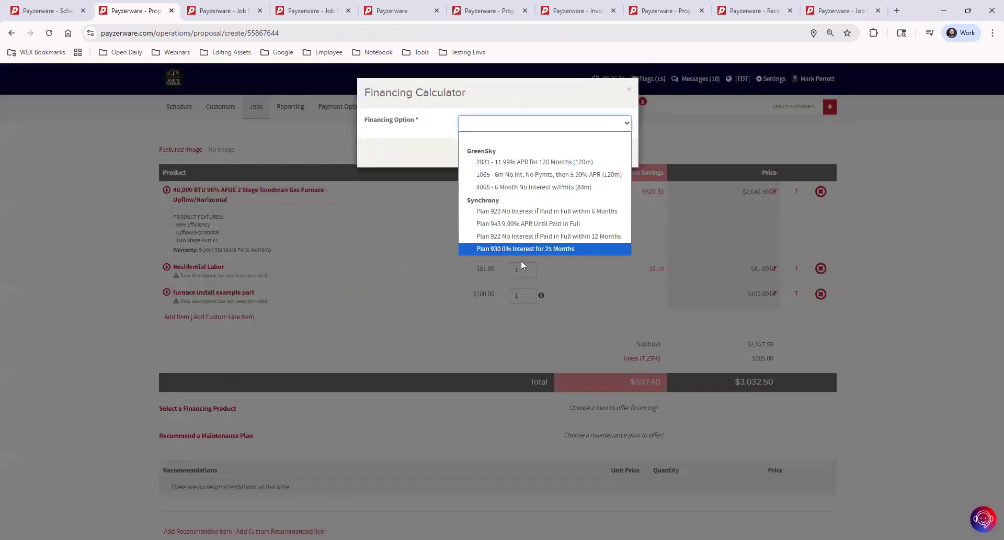
pyautogui.click(521, 212)
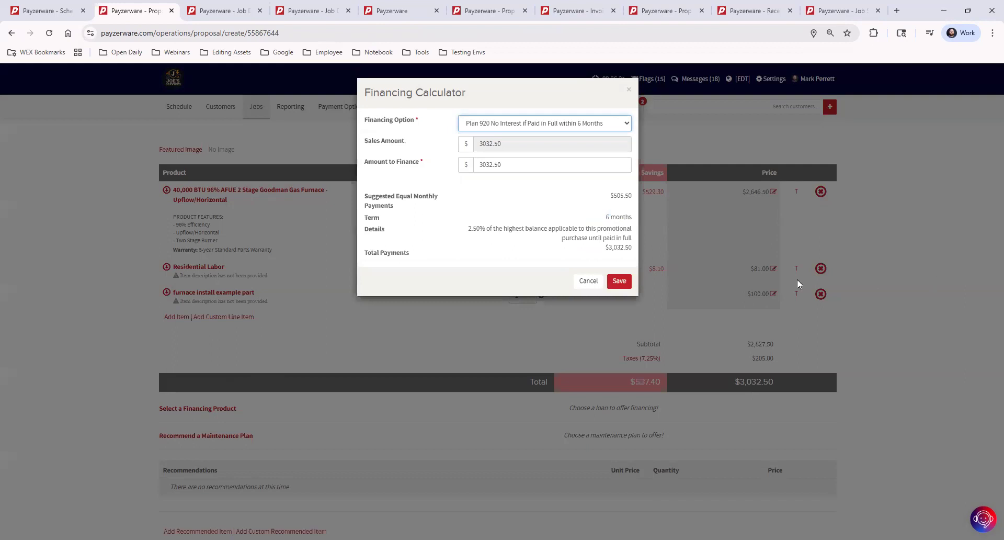
pyautogui.click(618, 283)
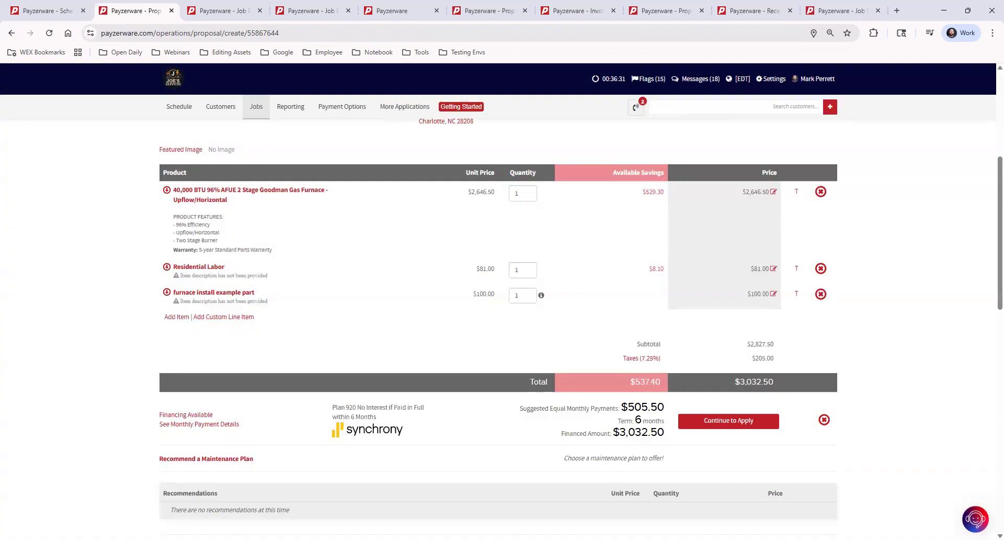
pyautogui.click(730, 423)
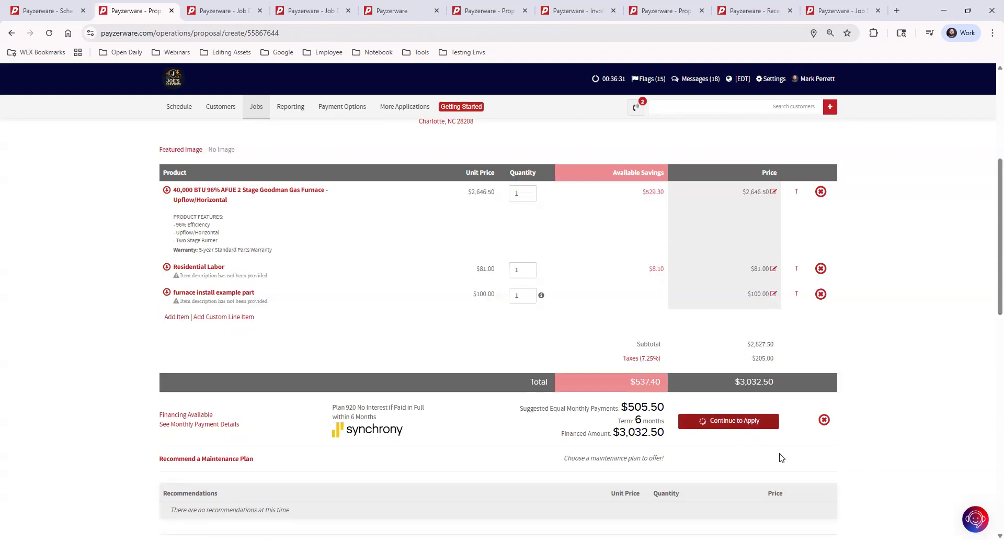
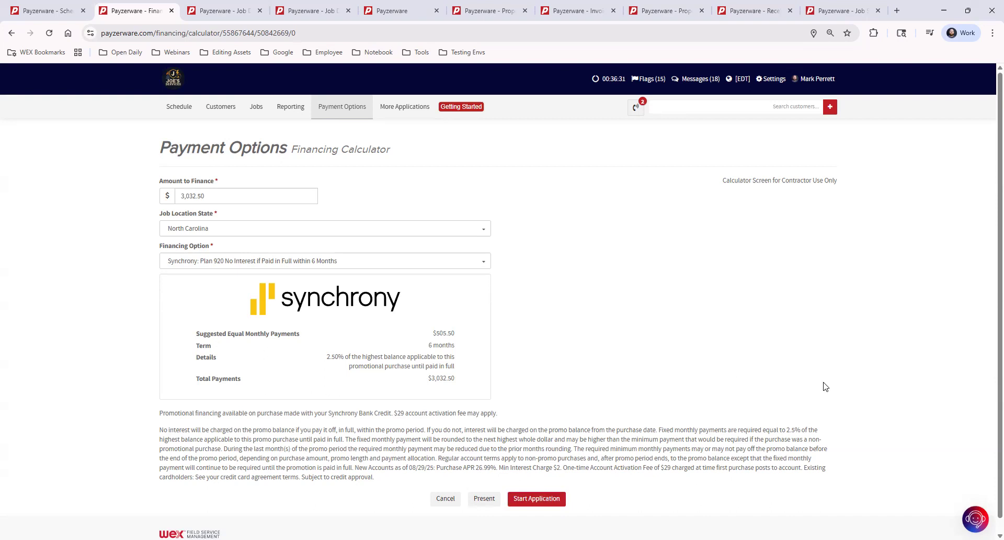
# - Look through the help center's Video Courses and Webinars article for the Offering Financing webinar, and close the help window
pyautogui.click(974, 522)
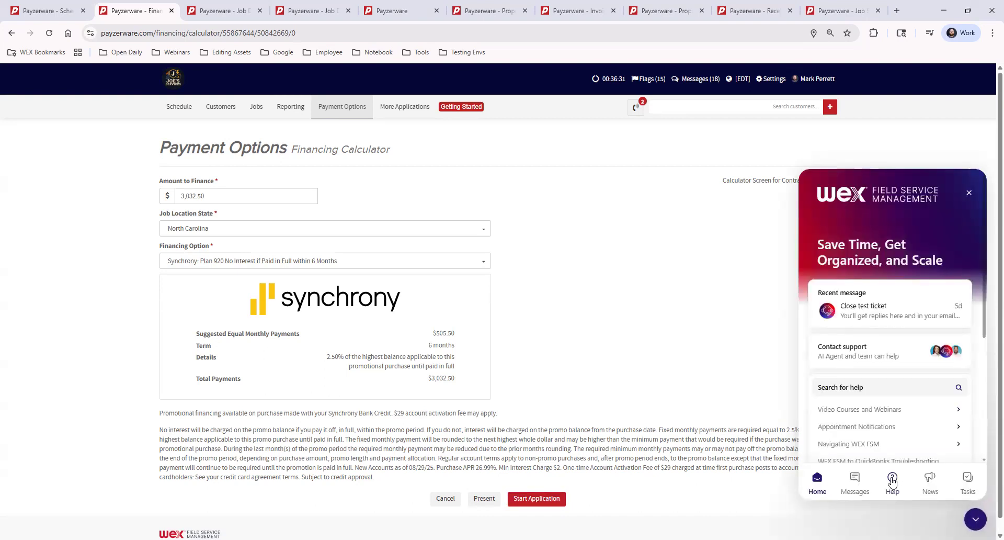
pyautogui.click(886, 410)
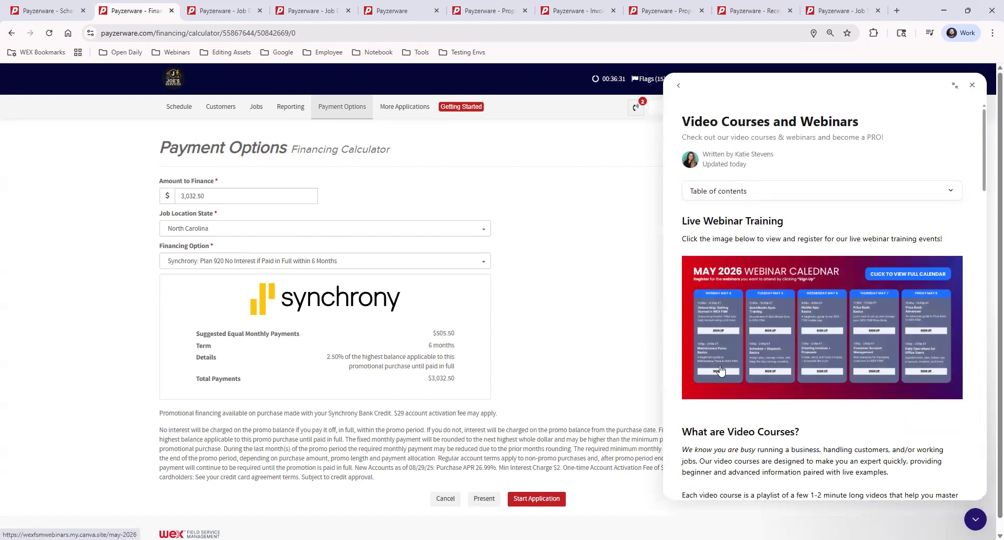
pyautogui.scroll(-3, 949, 376)
pyautogui.scroll(-15, 839, 385)
pyautogui.scroll(-8, 839, 385)
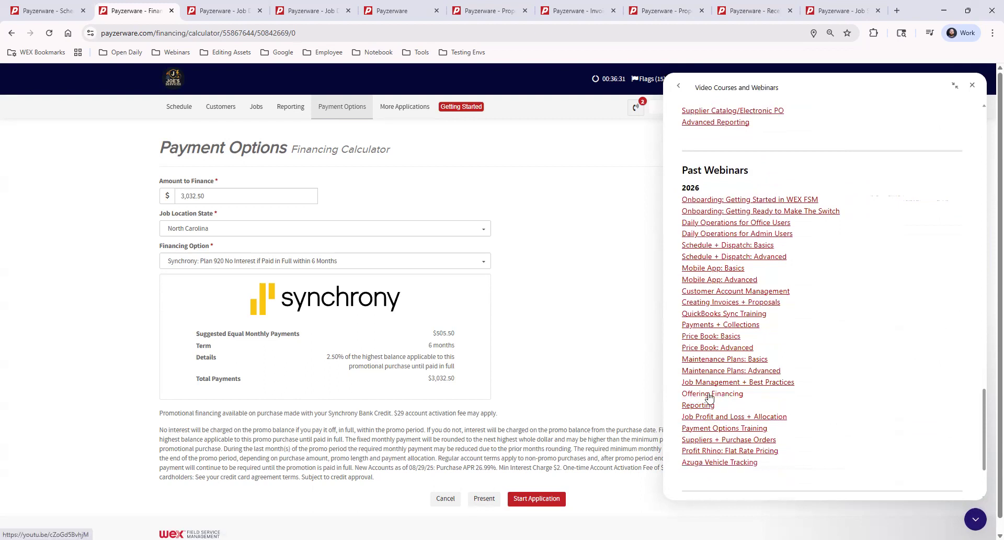
pyautogui.click(973, 85)
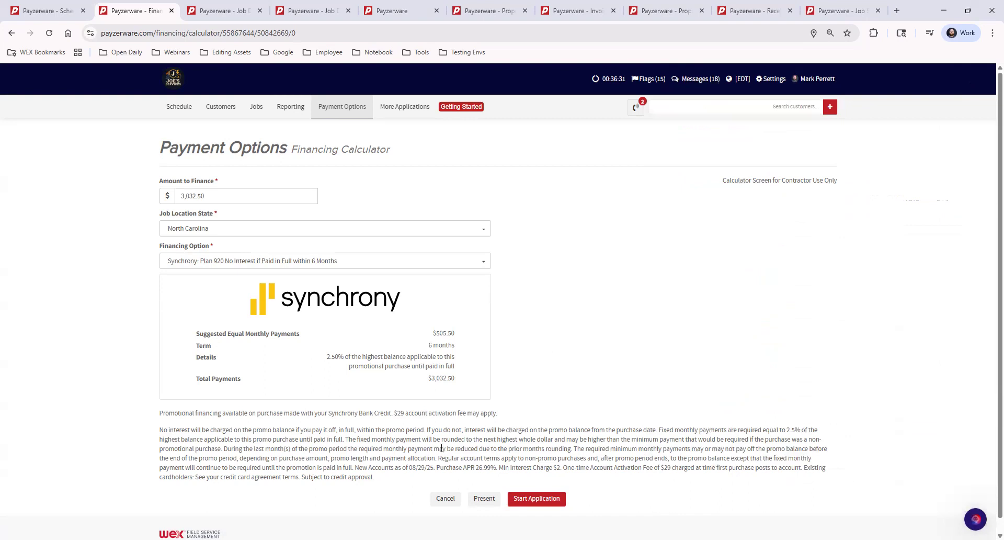
# - Cancel the financing calculator without starting an application, and return to the customer's record
pyautogui.click(445, 499)
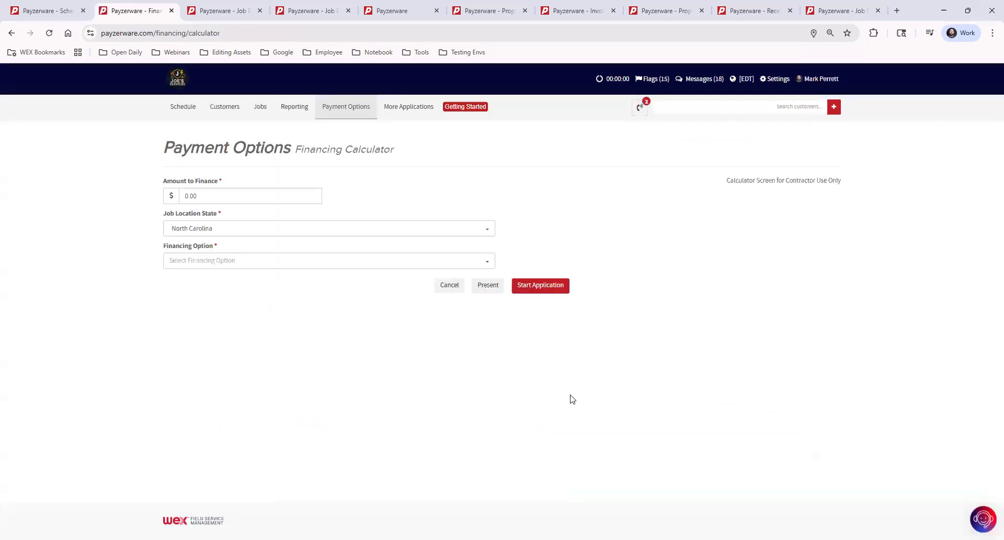
pyautogui.click(449, 287)
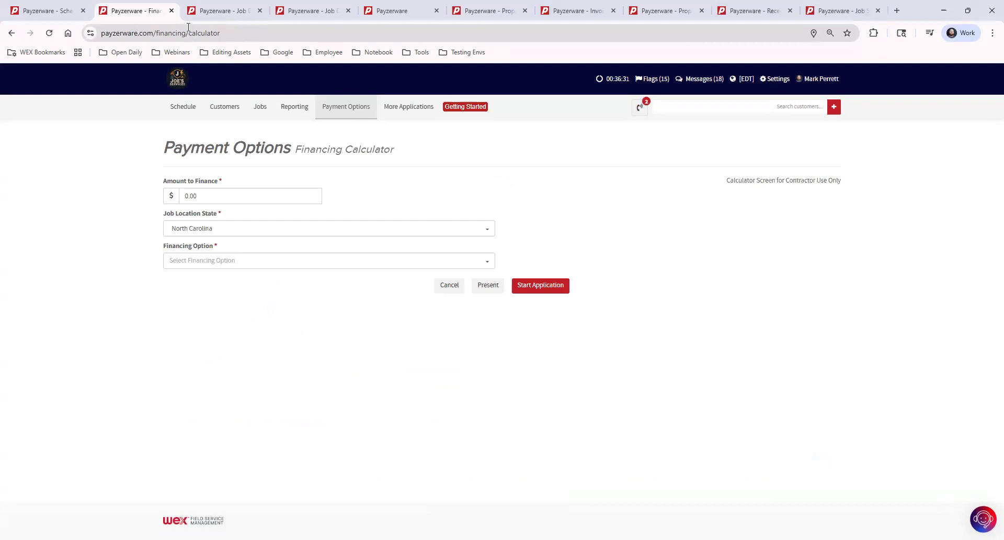
pyautogui.click(55, 10)
pyautogui.click(105, 11)
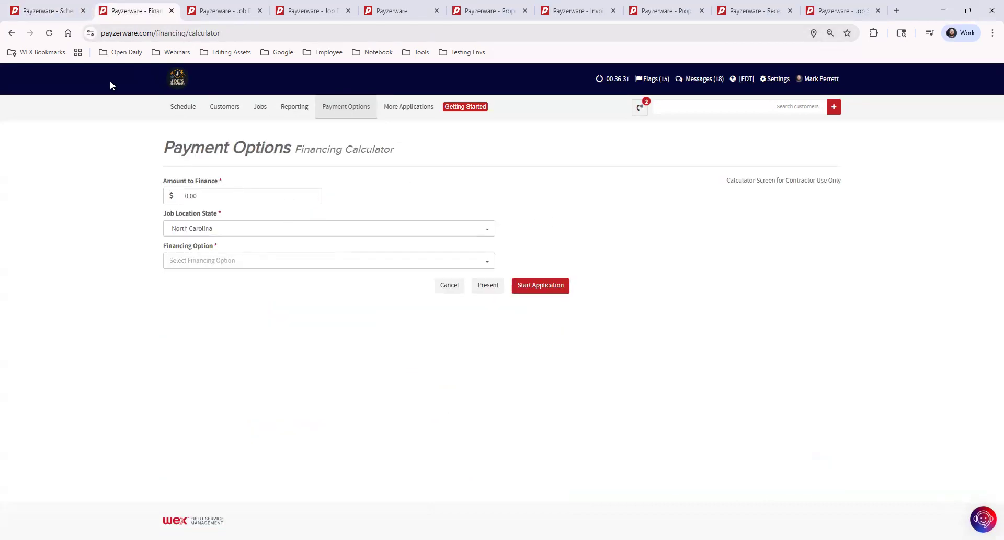
pyautogui.click(14, 33)
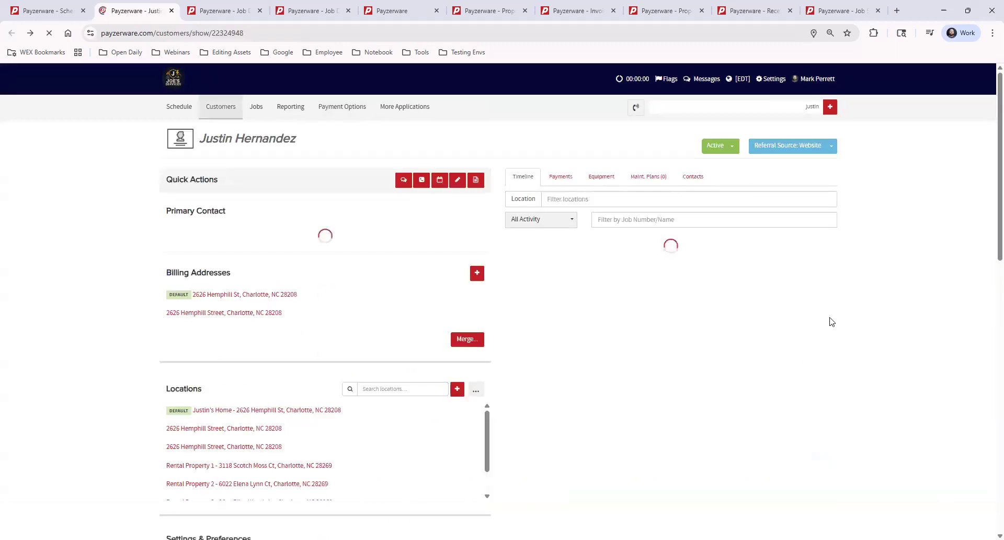
# - Open the customer's closed Service job and its existing Furnace Install proposal
pyautogui.click(541, 340)
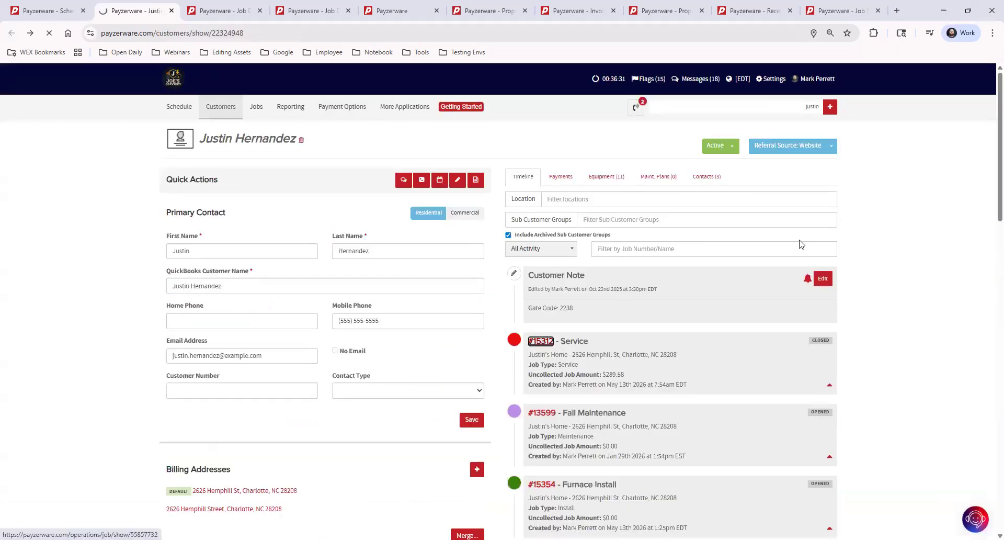
pyautogui.scroll(-8, 616, 297)
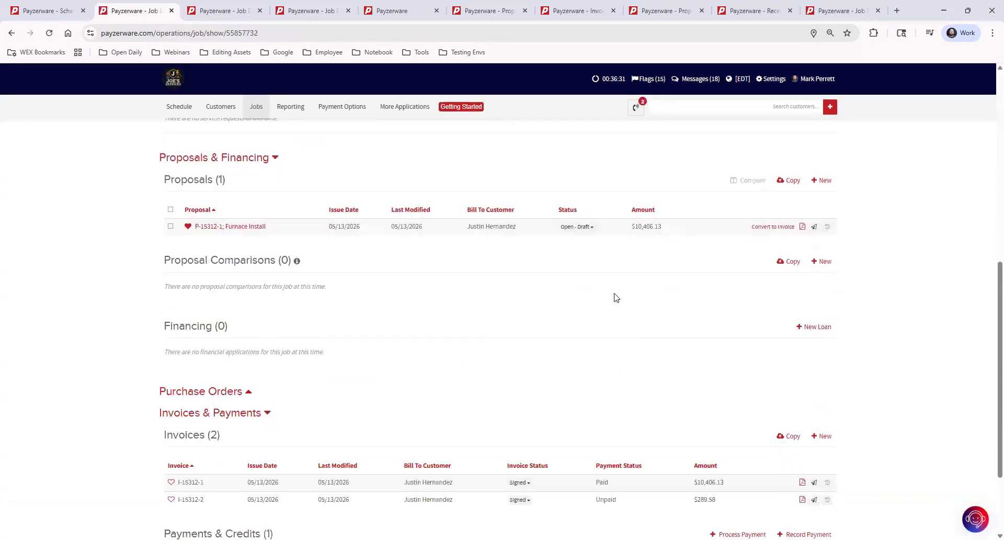
pyautogui.scroll(-2, 616, 297)
pyautogui.scroll(4, 616, 298)
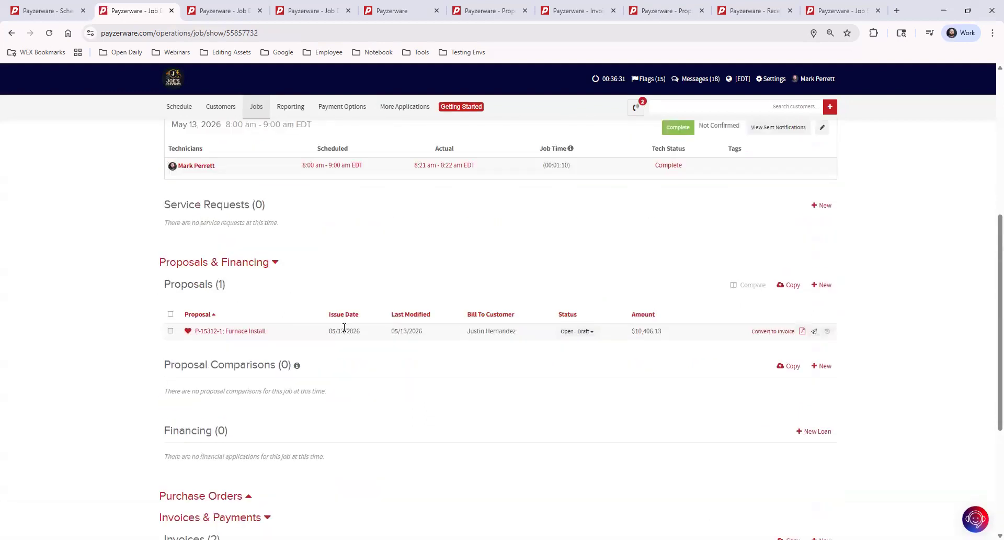
pyautogui.click(232, 331)
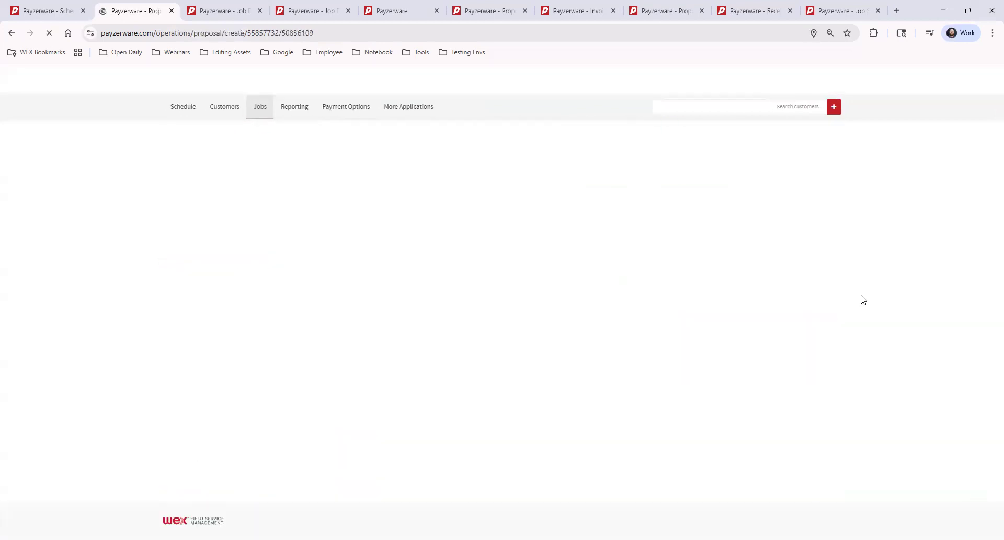
# - Recommend the Comfort Club Plan as an additional maintenance plan on the Furnace Install proposal
pyautogui.scroll(-8, 512, 300)
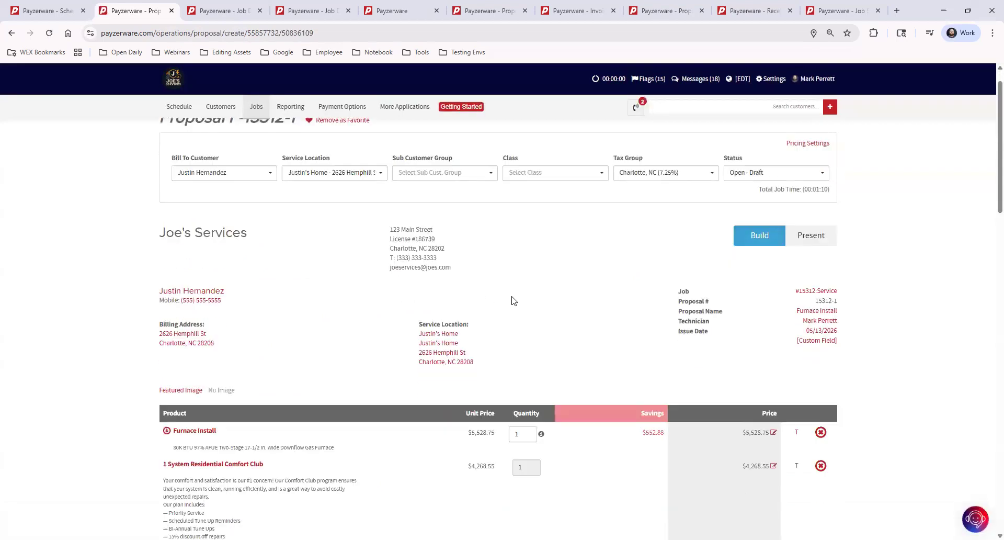
pyautogui.scroll(-1, 512, 300)
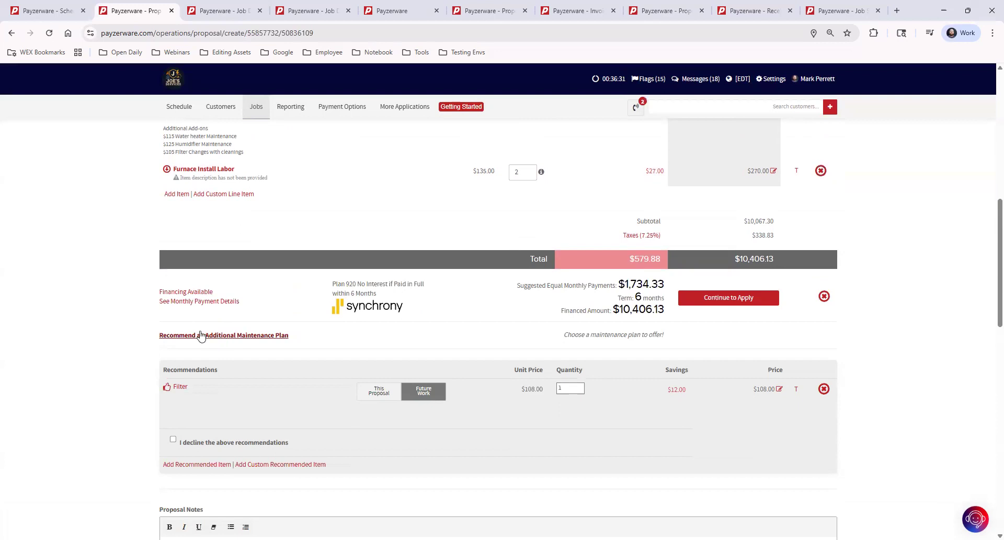
pyautogui.click(223, 335)
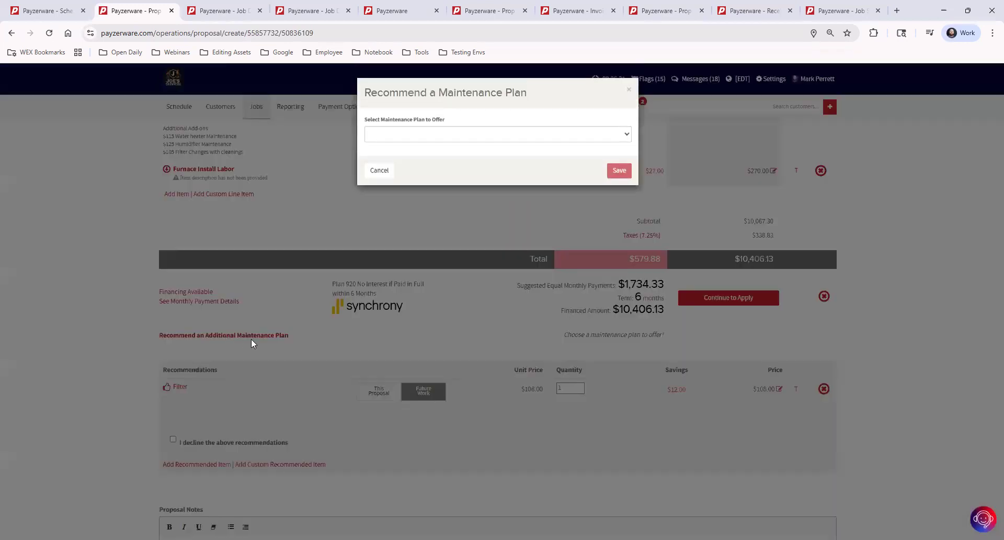
pyautogui.click(496, 135)
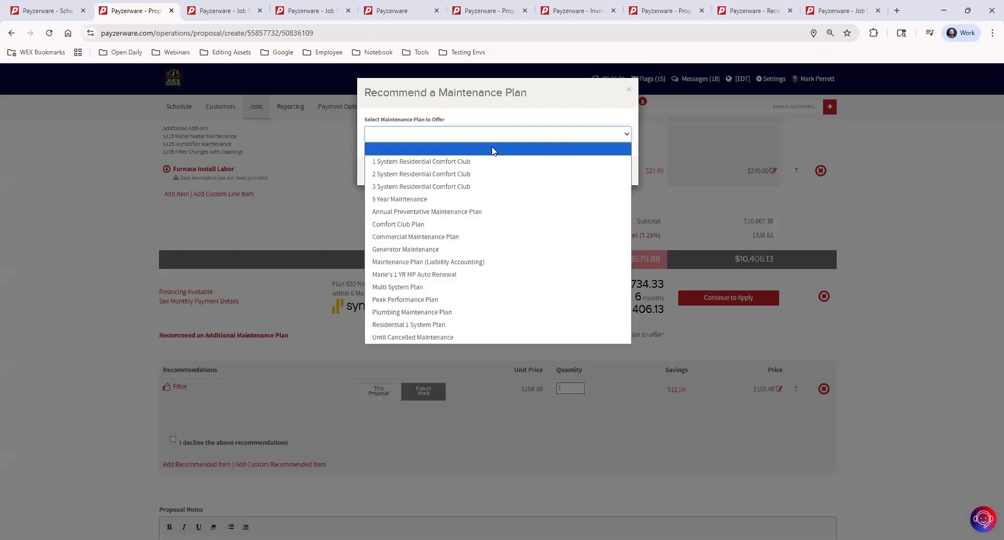
pyautogui.click(469, 225)
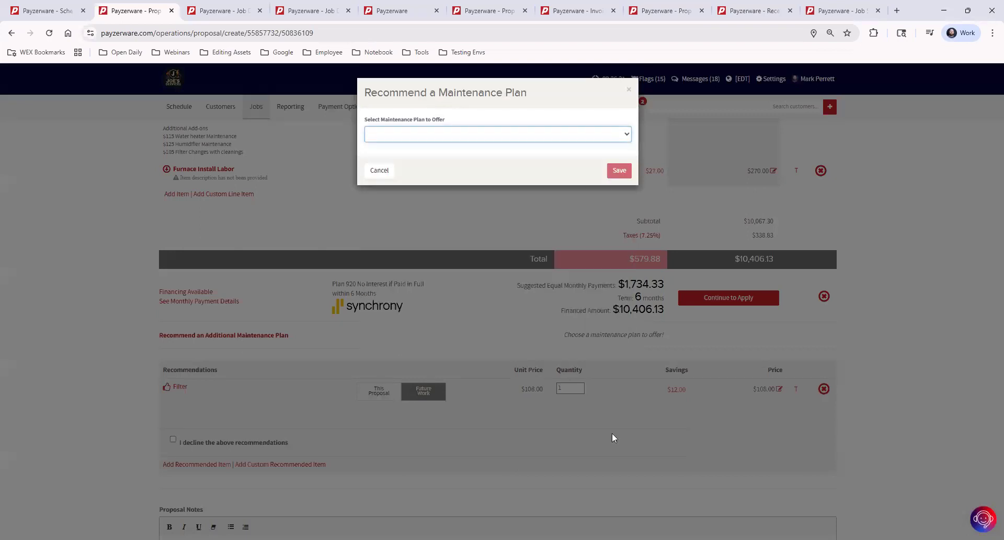
pyautogui.click(618, 335)
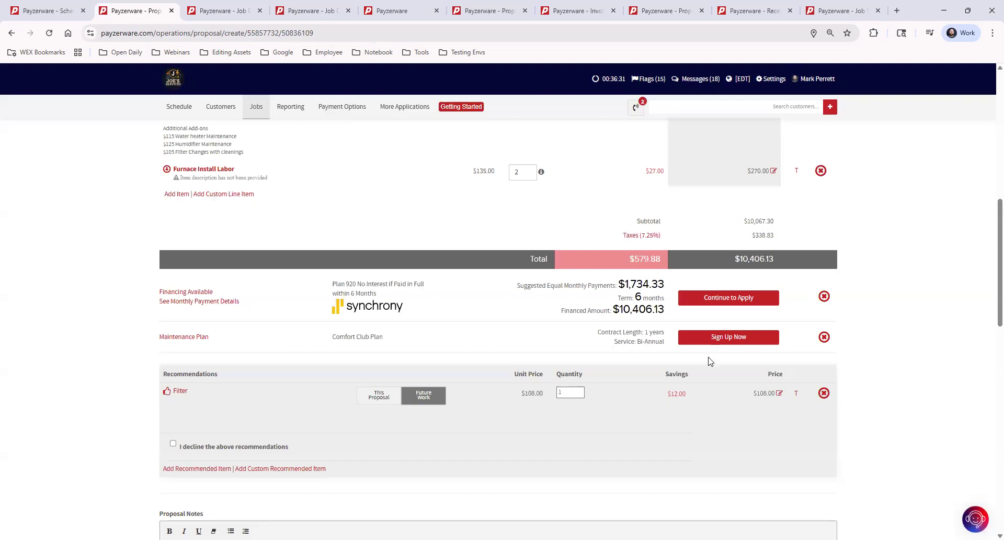
# - Sign the customer up for the Comfort Club Plan with the default contract, service and reminder settings, and a $100.00 payment on the proposal
pyautogui.click(734, 341)
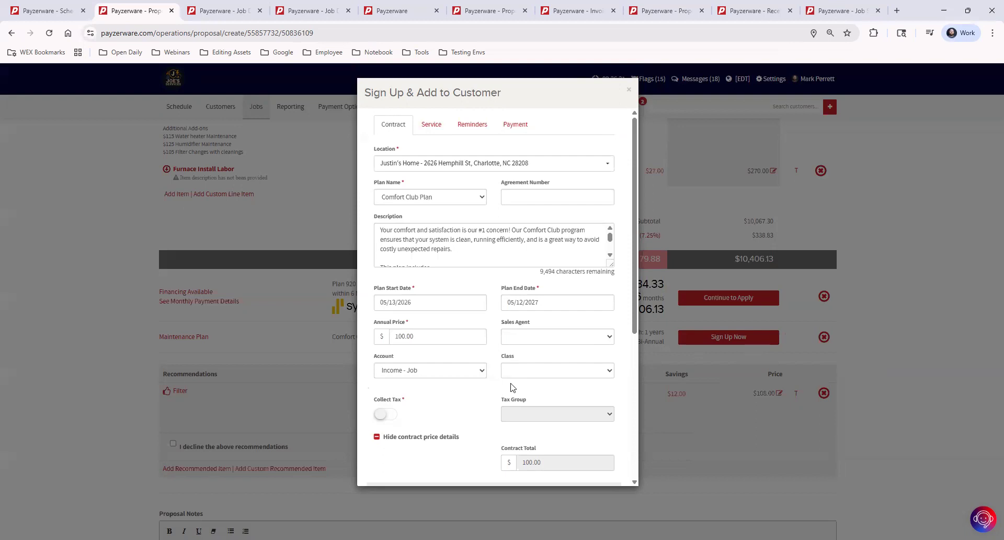
pyautogui.scroll(-1, 463, 351)
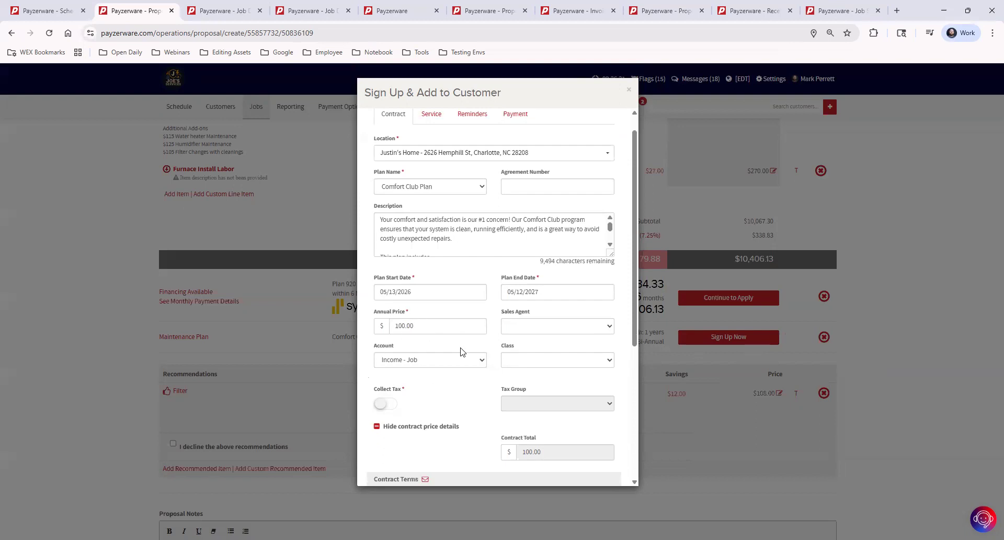
pyautogui.scroll(-5, 462, 351)
pyautogui.click(564, 472)
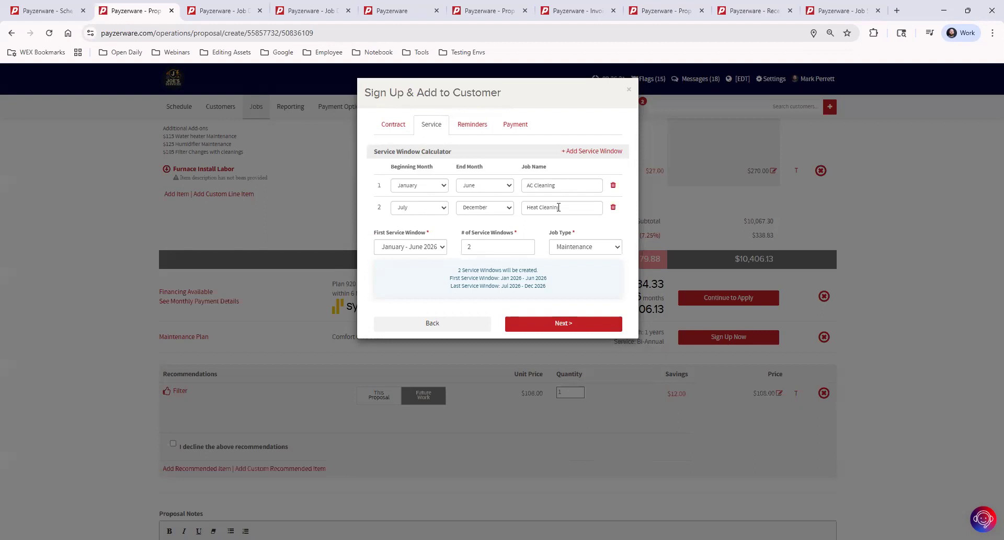
pyautogui.click(544, 323)
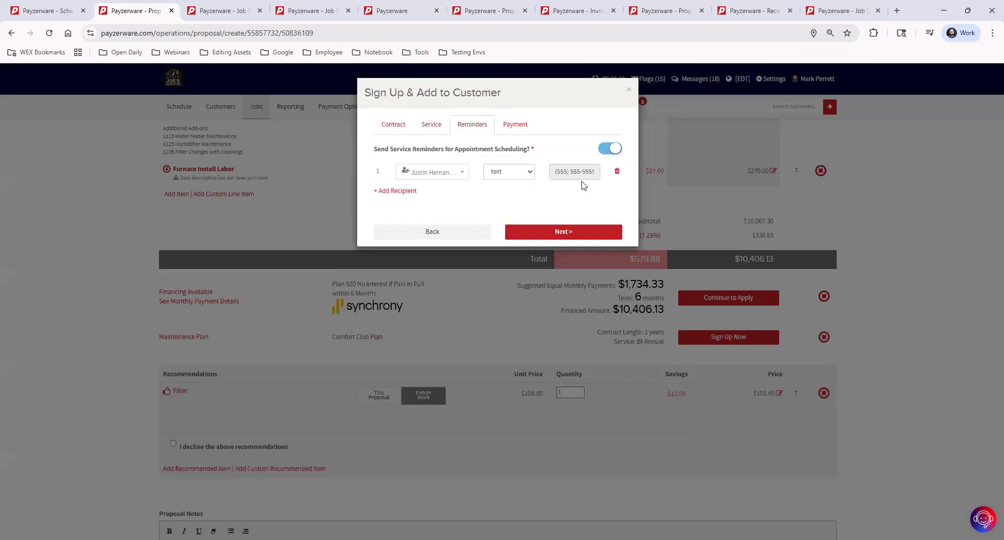
pyautogui.click(565, 231)
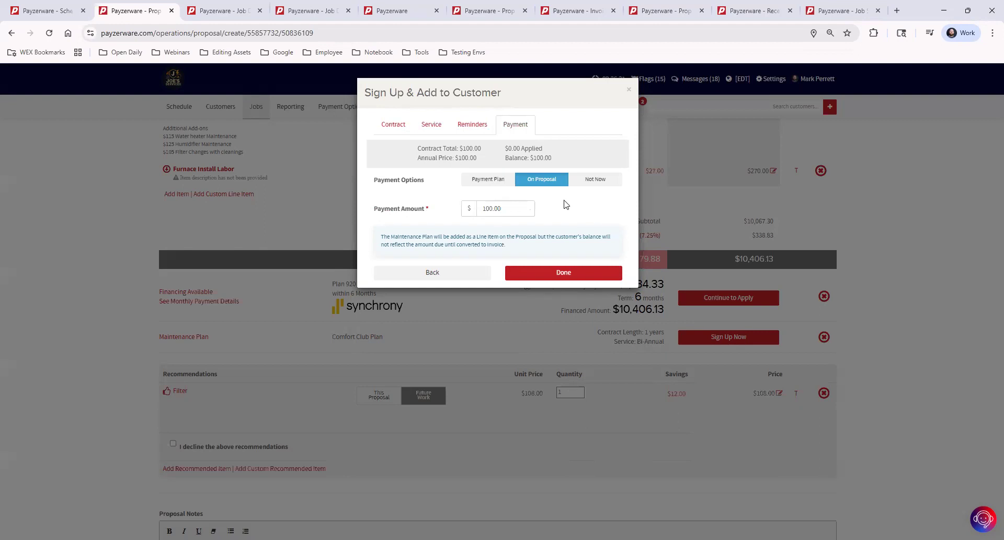
pyautogui.click(532, 274)
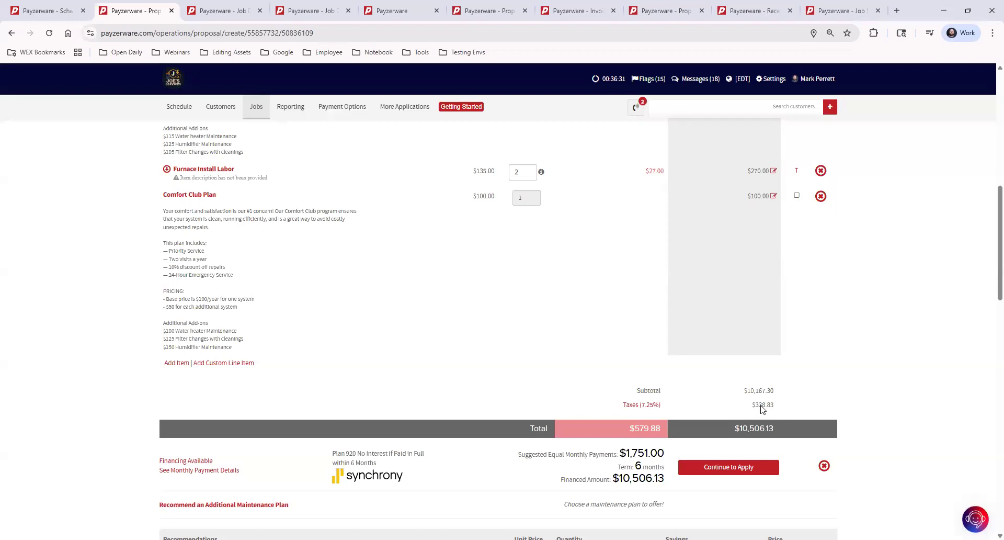
# - Review the proposal's line items, totals, recommendations and notes area with the maintenance plan included
pyautogui.scroll(-5, 854, 286)
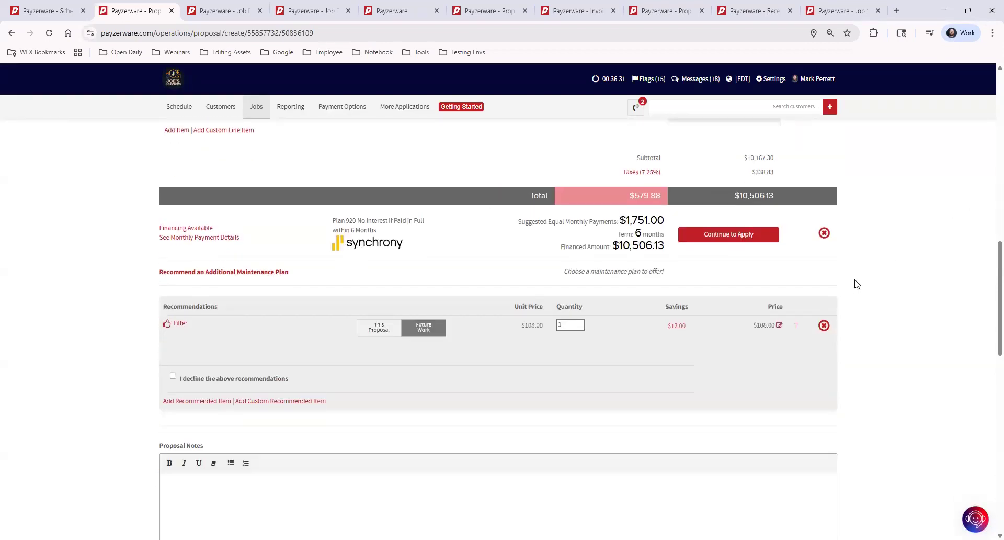
pyautogui.scroll(6, 854, 287)
pyautogui.scroll(2, 856, 289)
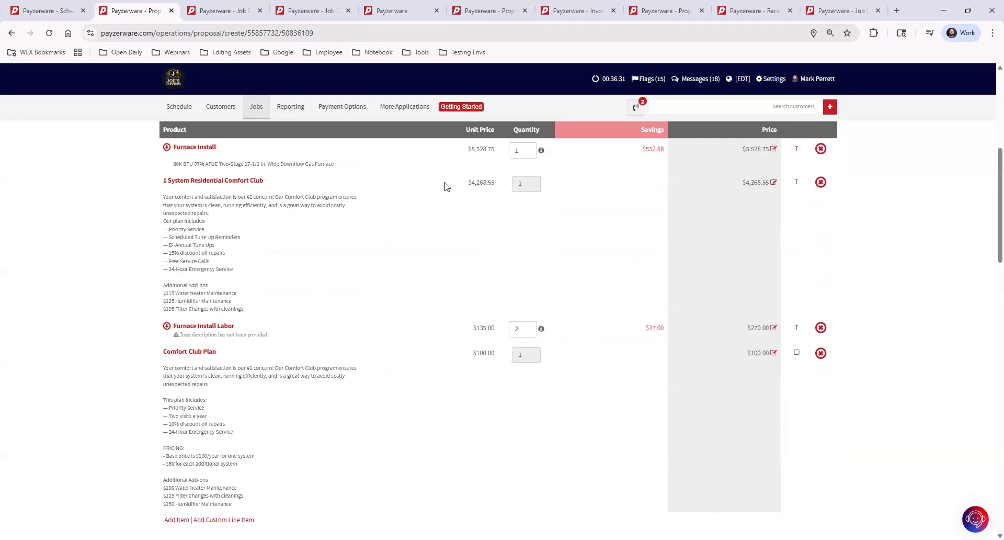
pyautogui.scroll(-8, 444, 186)
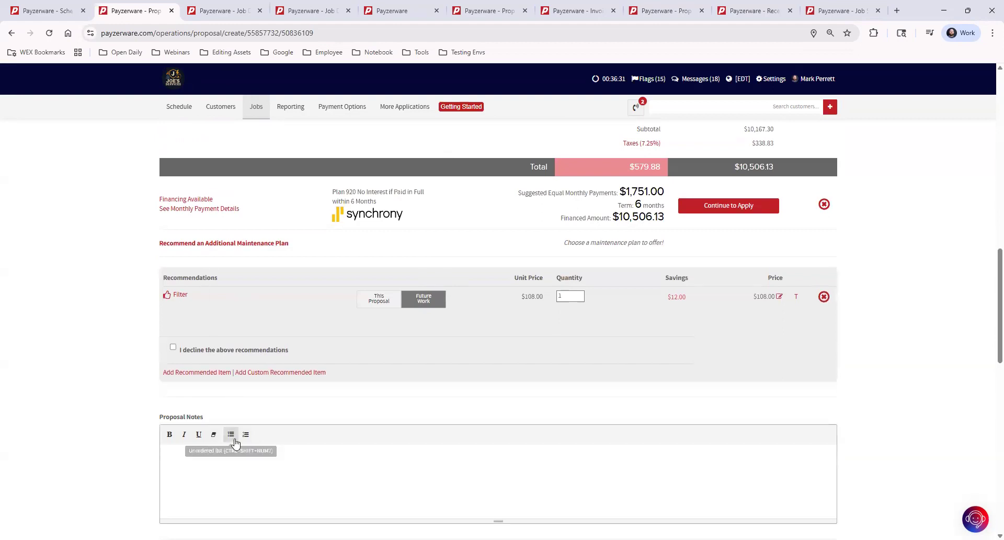
# - Enter the proposal note "Thanks for your business!" and choose the 30 Day Service Labor Warranty as the contractor warranty
pyautogui.scroll(-3, 242, 406)
pyautogui.scroll(-1, 211, 254)
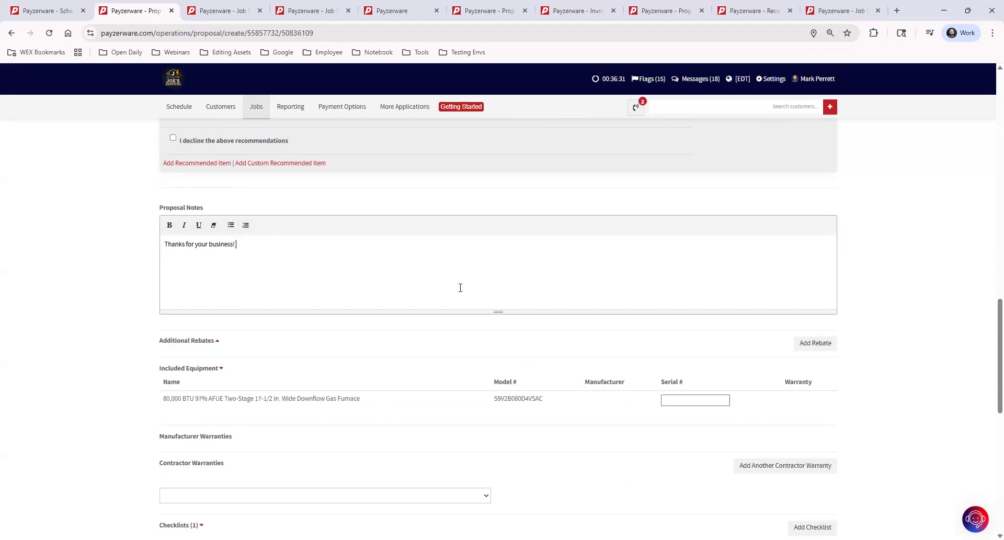
pyautogui.scroll(-3, 459, 343)
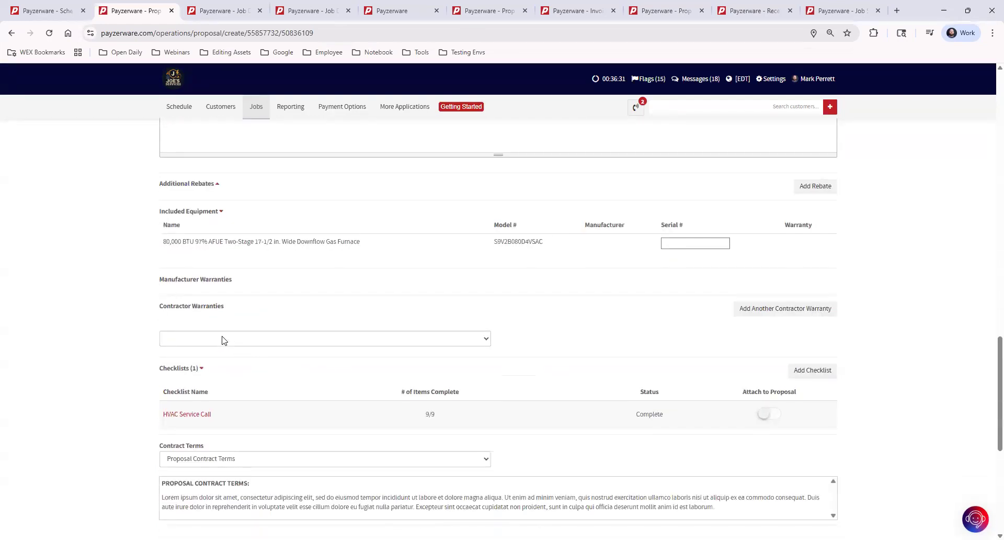
pyautogui.click(224, 340)
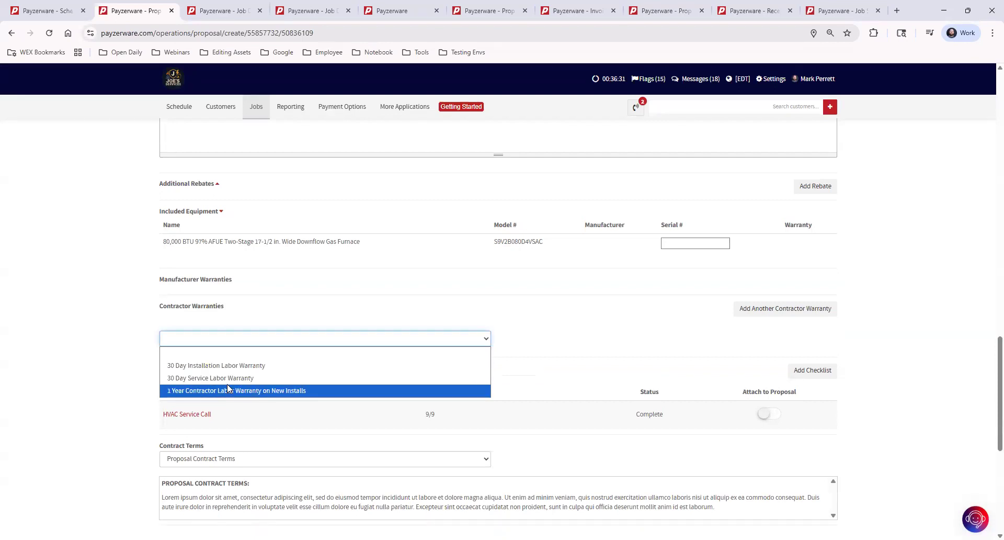
pyautogui.click(236, 378)
# - Check which contract terms are available for the proposal, keeping Proposal Contract Terms selected
pyautogui.scroll(-3, 595, 351)
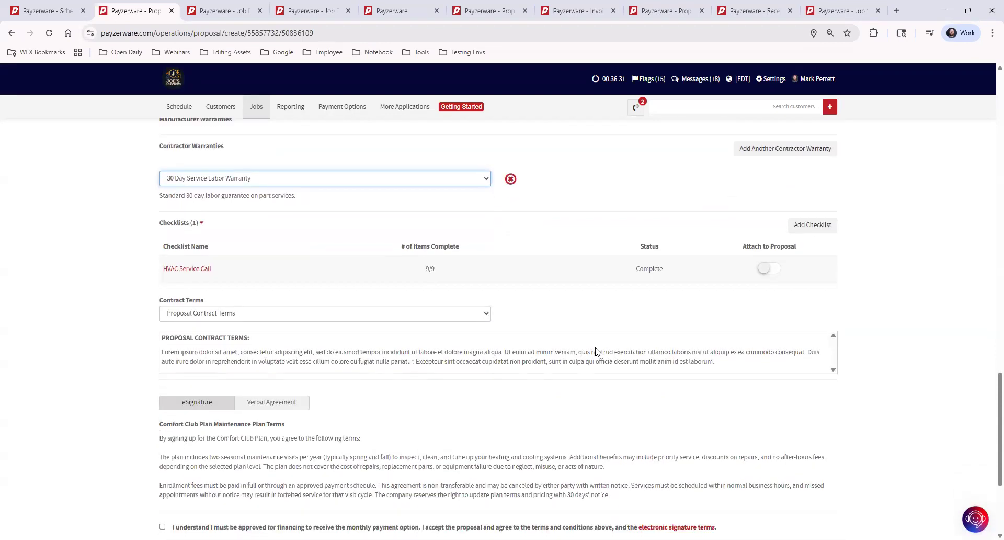
pyautogui.scroll(-3, 595, 351)
pyautogui.scroll(2, 184, 254)
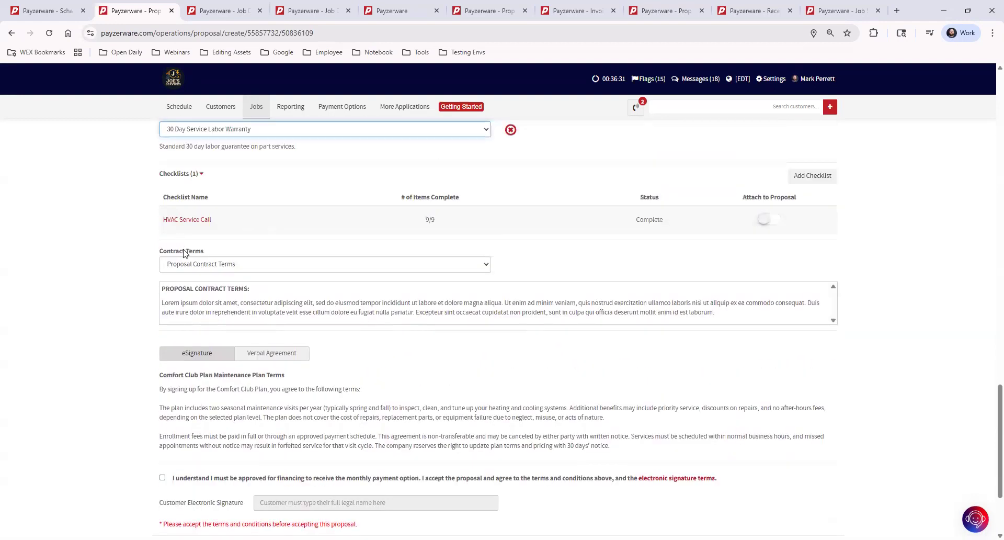
pyautogui.click(252, 265)
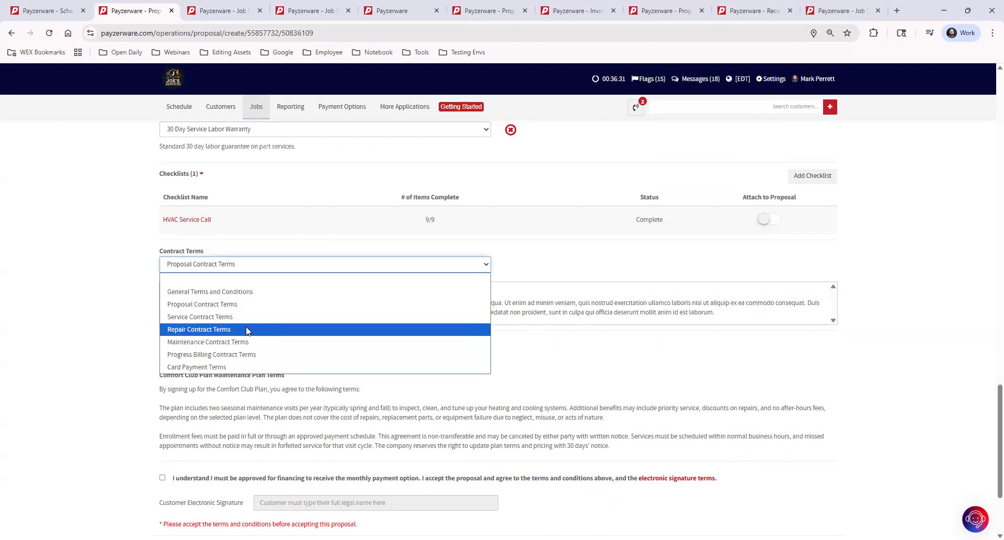
pyautogui.click(120, 332)
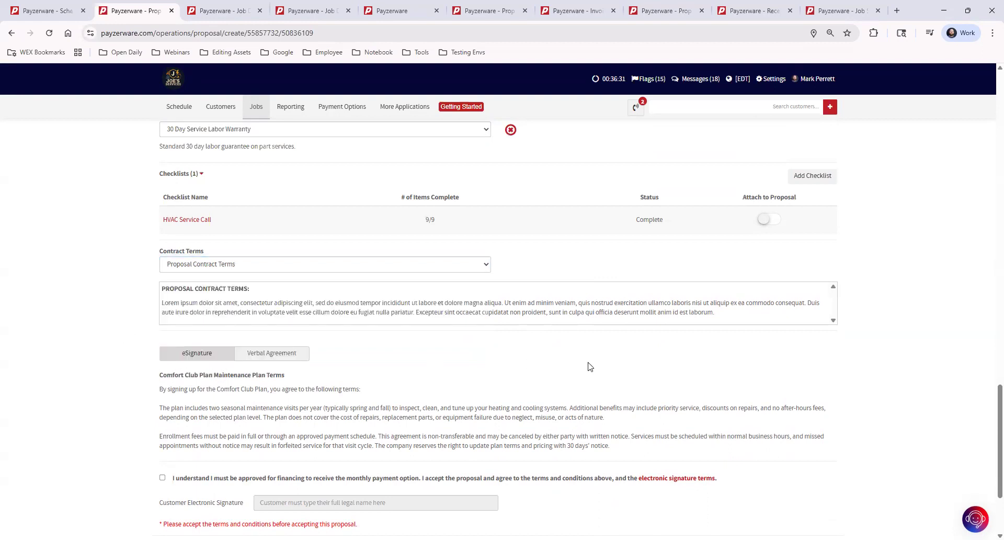
# - Accept the proposal's terms and conditions and sign it electronically with the customer's full name
pyautogui.scroll(-3, 657, 370)
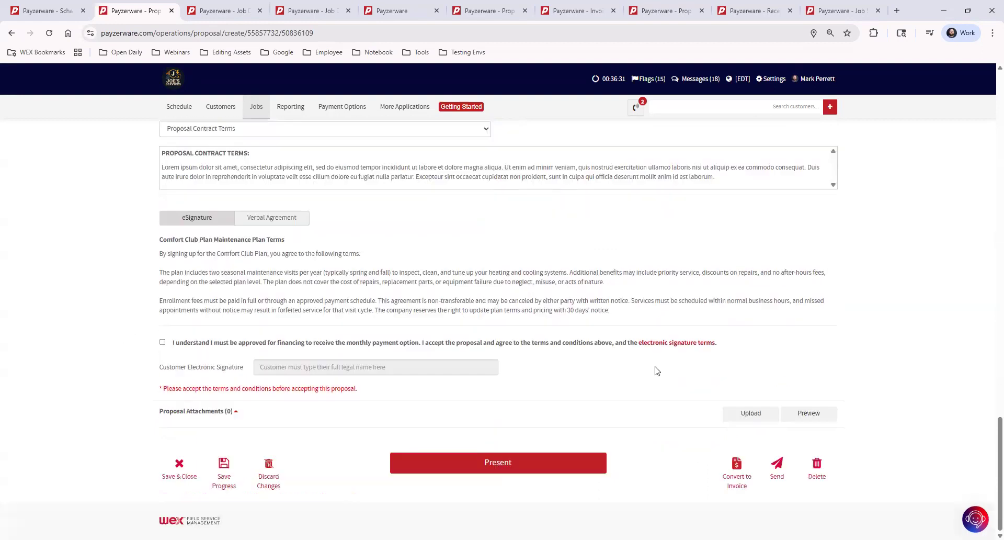
pyautogui.click(162, 343)
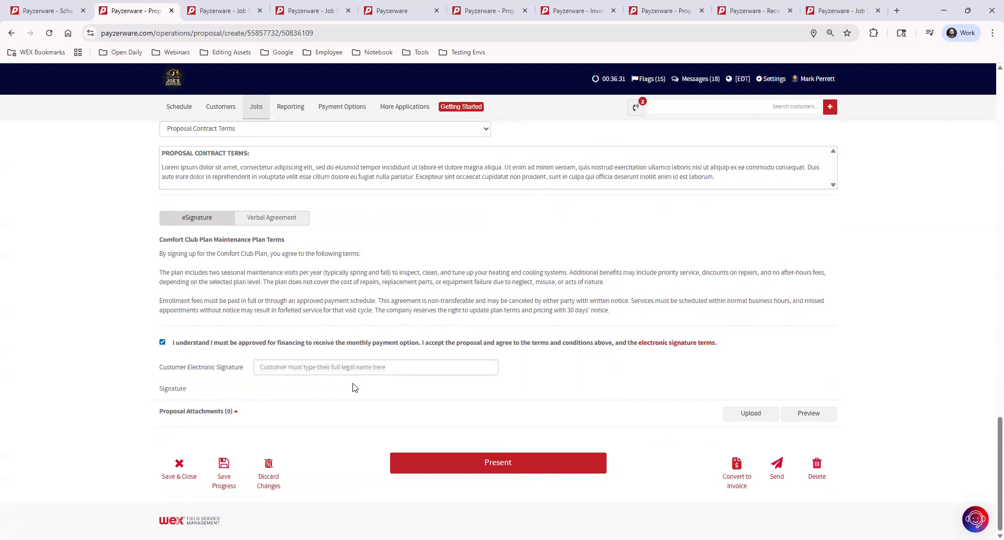
pyautogui.click(321, 366)
pyautogui.click(327, 392)
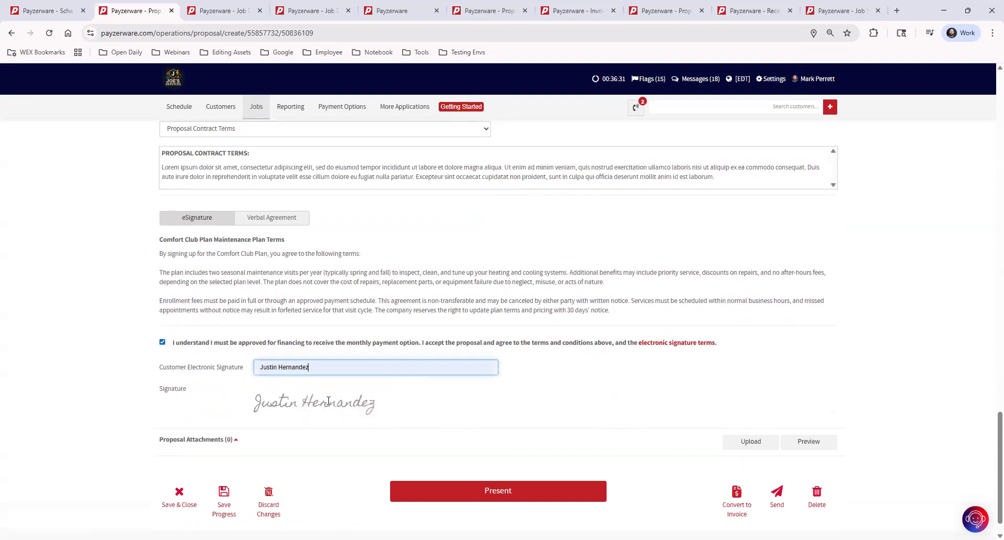
pyautogui.scroll(-1, 688, 413)
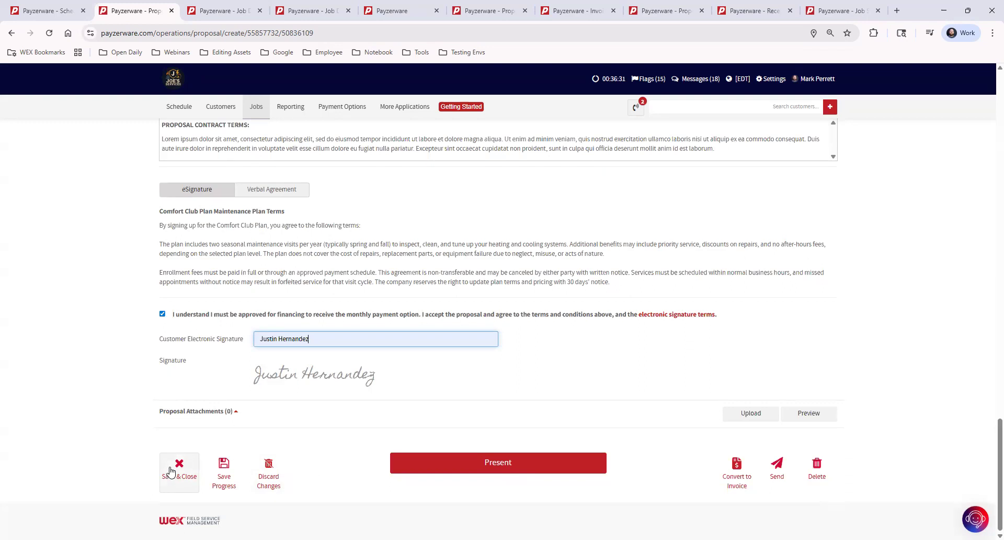
# - Present the signed proposal and review the customer-facing view of its line items, price and financing
pyautogui.click(518, 467)
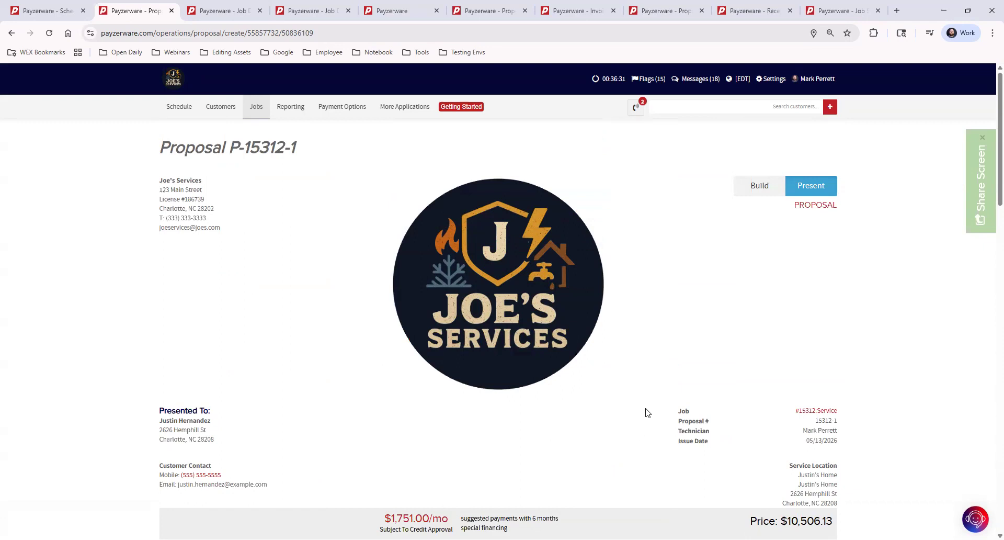
pyautogui.scroll(-2, 643, 360)
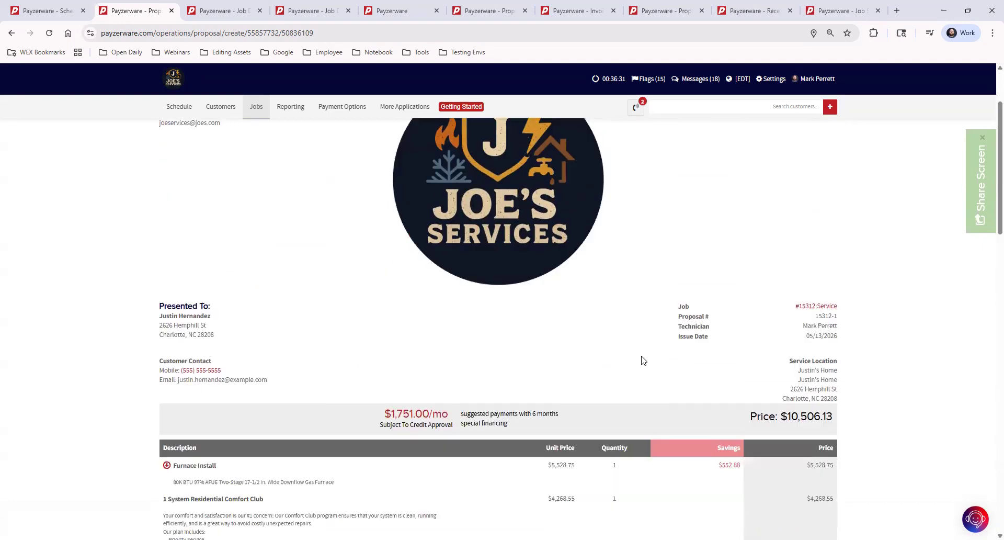
pyautogui.scroll(-6, 643, 361)
pyautogui.scroll(8, 641, 361)
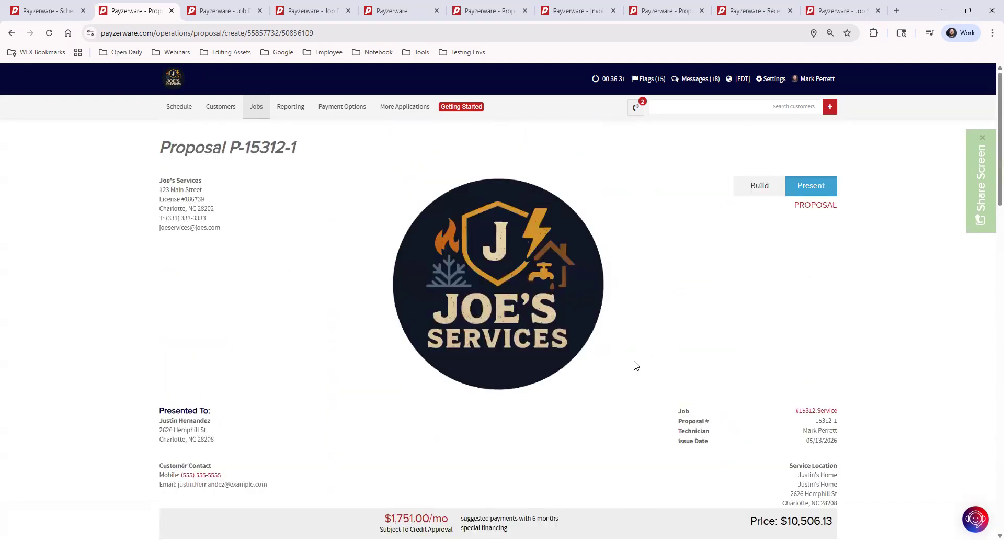
pyautogui.scroll(-10, 636, 365)
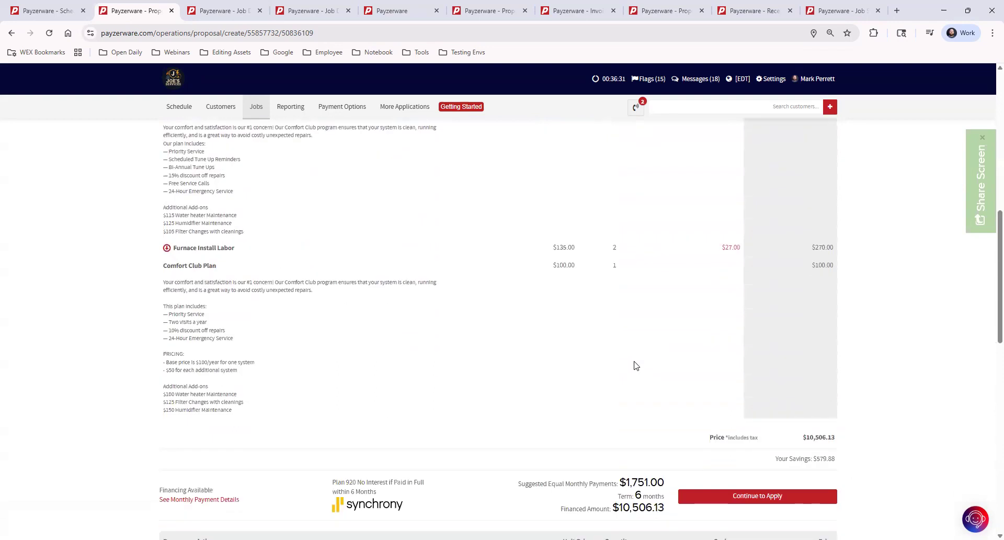
pyautogui.scroll(-7, 636, 365)
pyautogui.scroll(17, 636, 366)
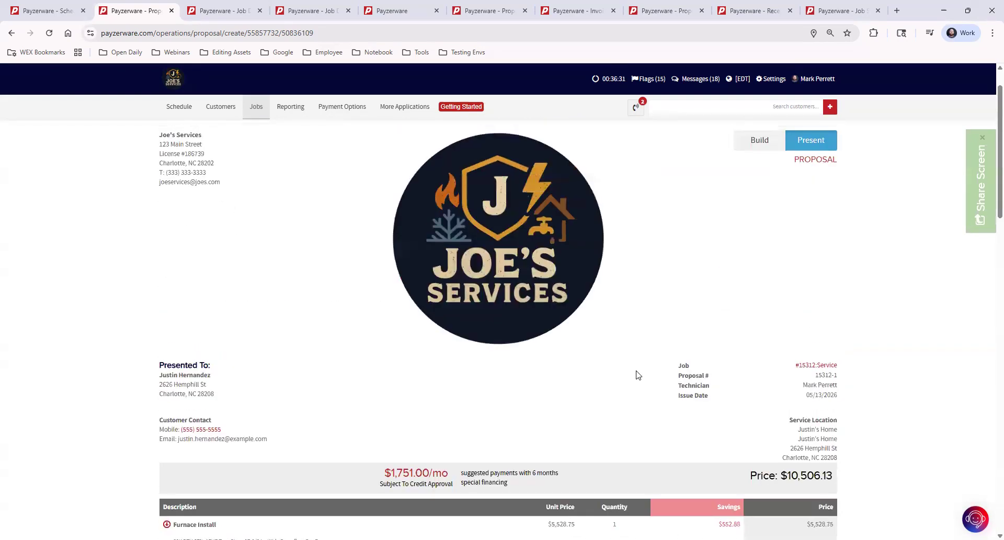
pyautogui.scroll(1, 639, 375)
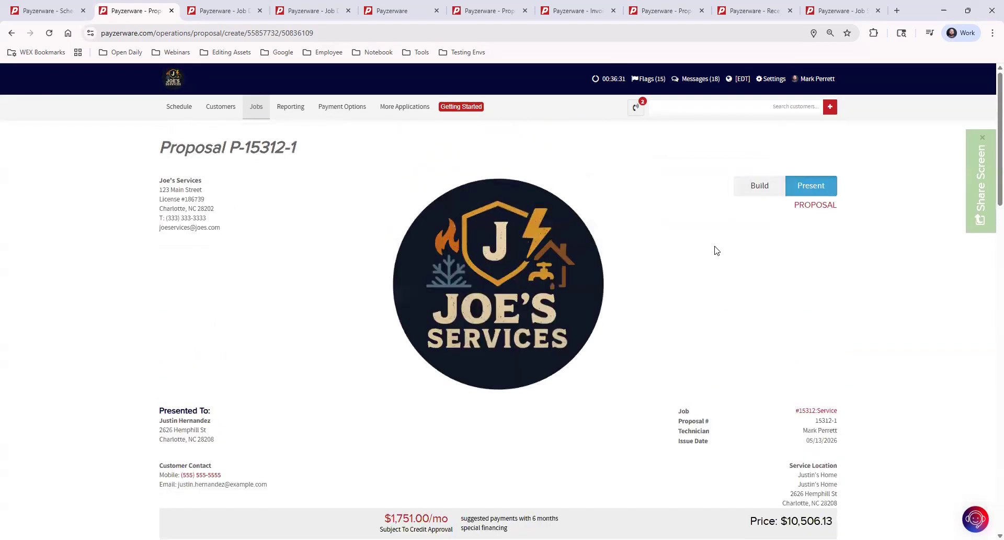
# - Return the proposal to build mode and convert it to an invoice
pyautogui.click(760, 187)
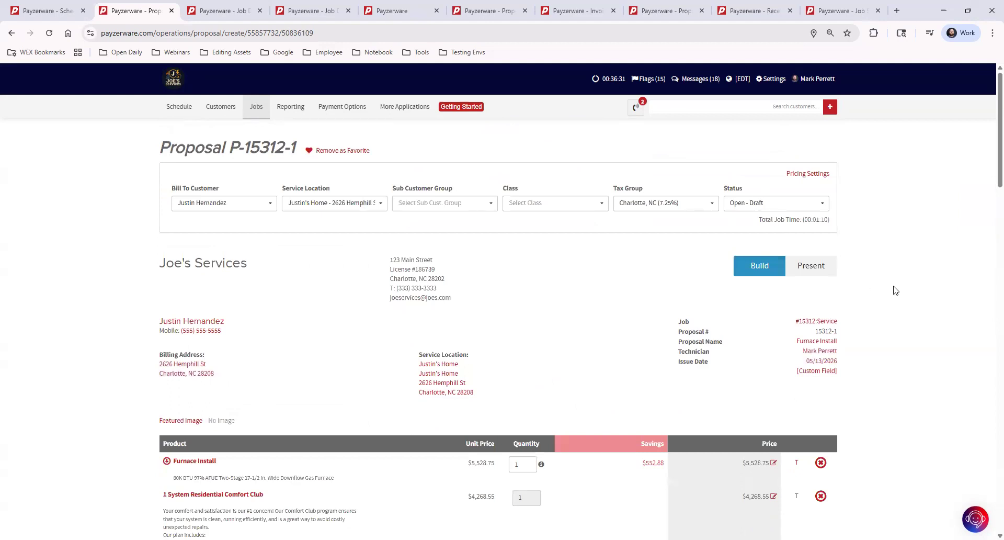
pyautogui.scroll(-9, 889, 340)
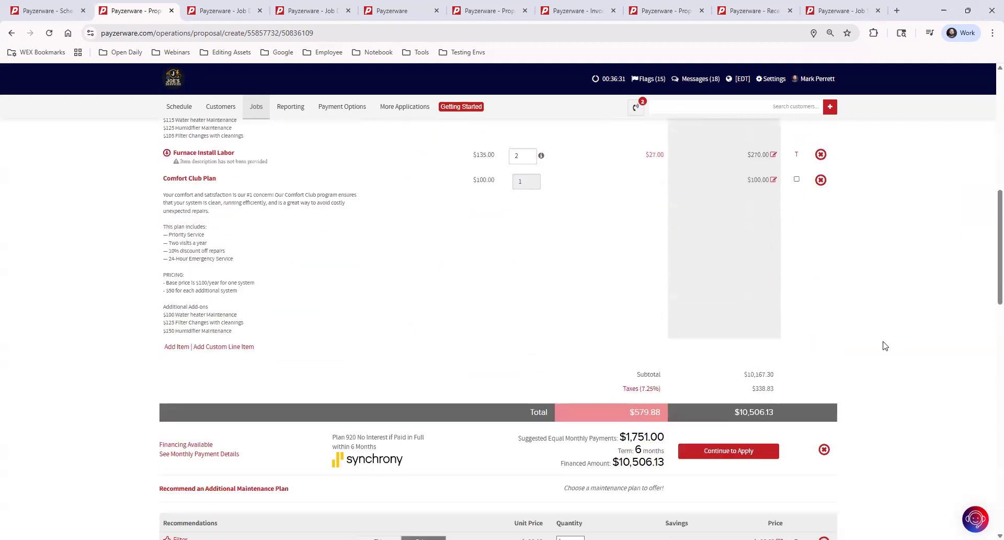
pyautogui.scroll(-15, 884, 346)
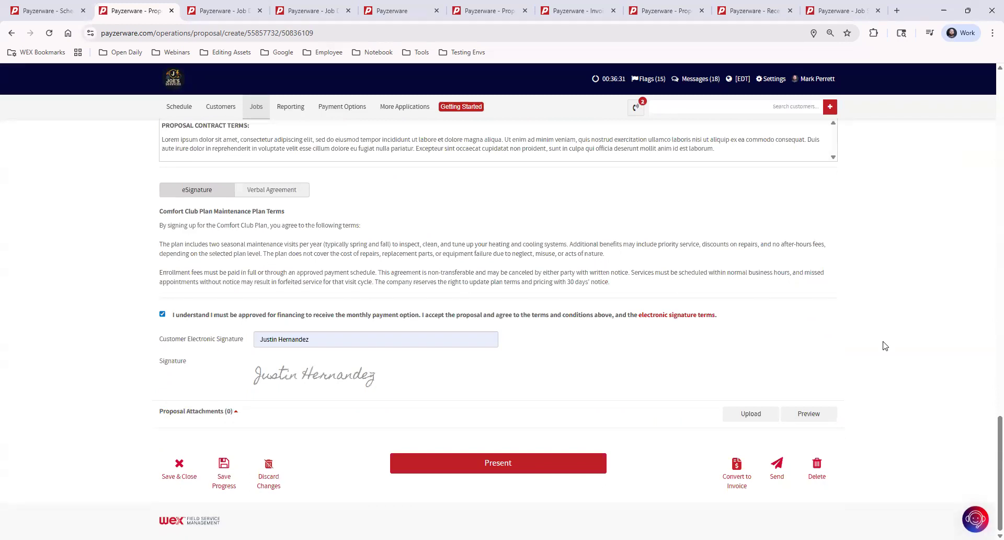
pyautogui.click(735, 467)
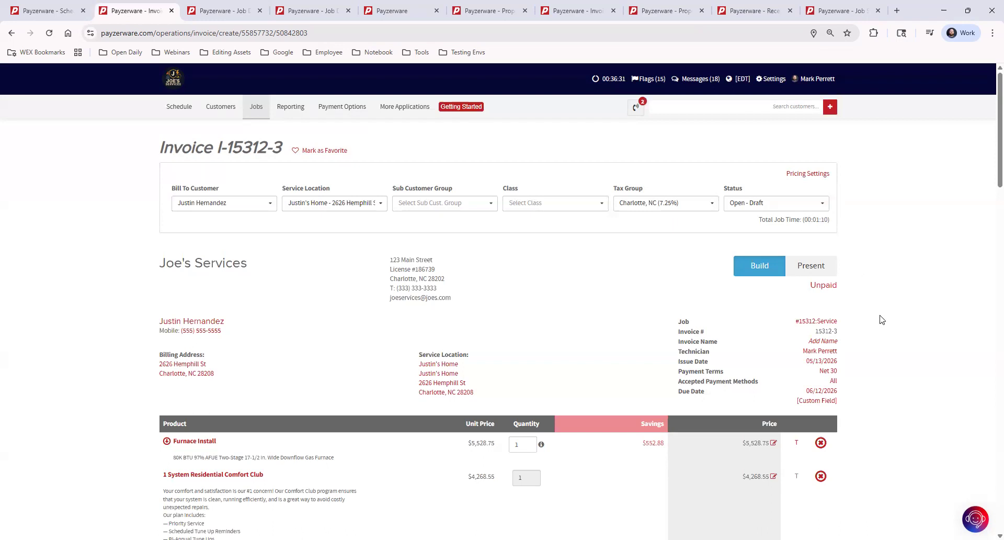
# - Review the new invoice's line items and terms, and start recording a payment without the customer's signature
pyautogui.scroll(-1, 886, 321)
pyautogui.scroll(-1, 881, 340)
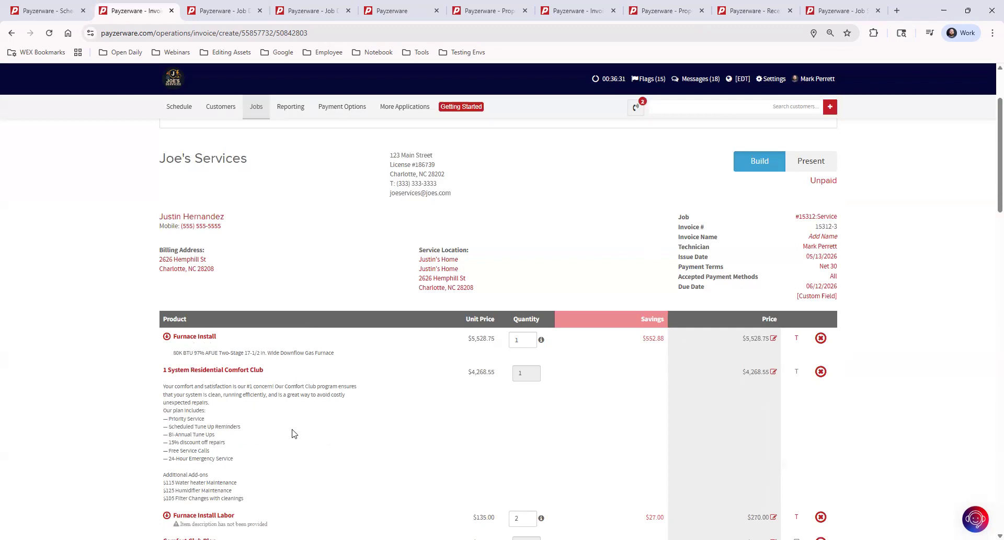
pyautogui.scroll(-10, 757, 442)
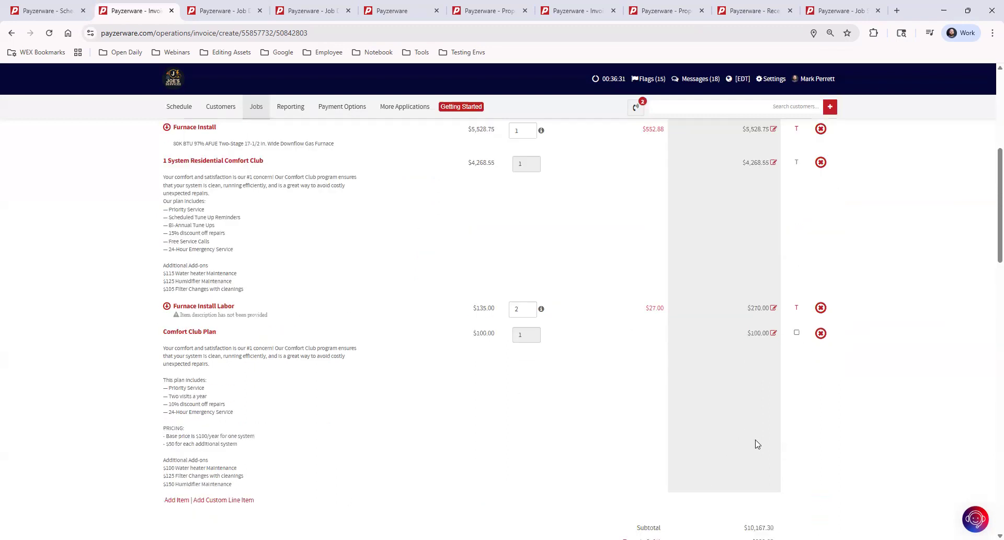
pyautogui.scroll(-15, 757, 442)
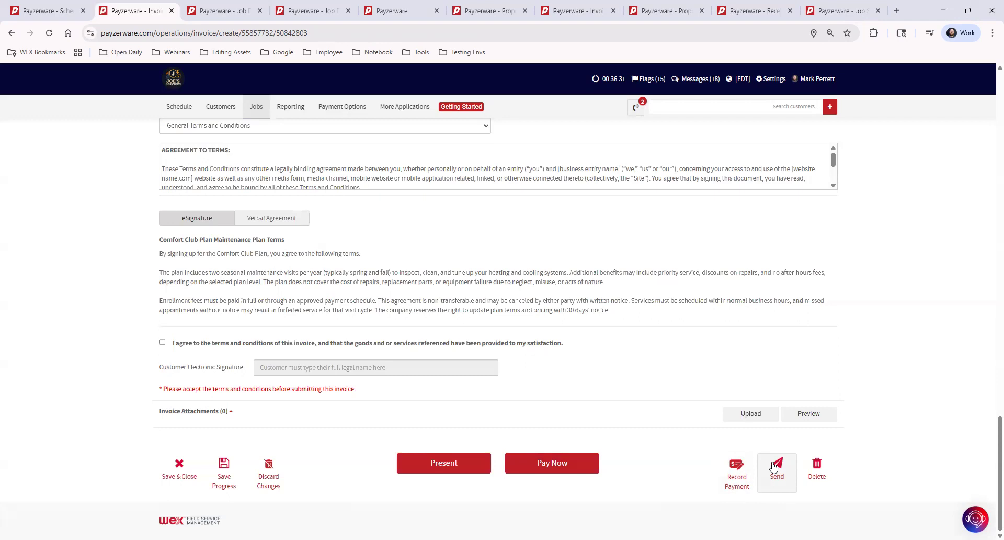
pyautogui.click(737, 467)
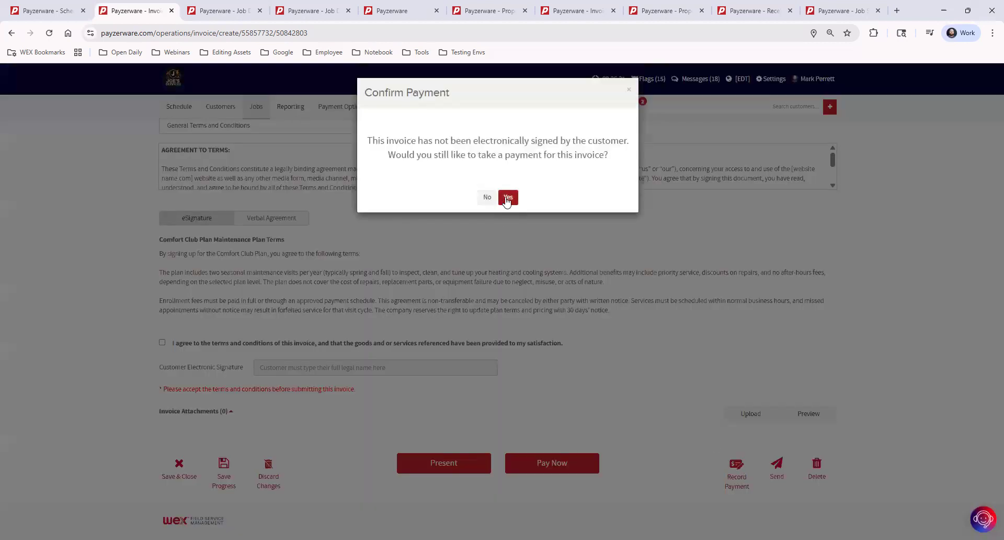
pyautogui.click(507, 199)
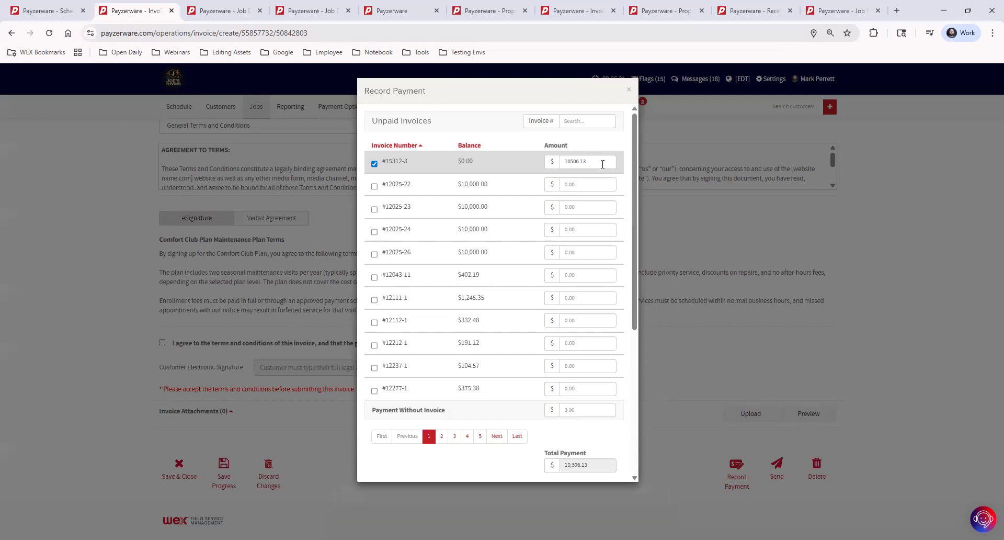
# - Record the $10,506.13 payment by check number 1234, received 05/13/2026, with $100.00 applied to the Comfort Club Plan
pyautogui.scroll(-3, 602, 385)
pyautogui.scroll(-2, 601, 401)
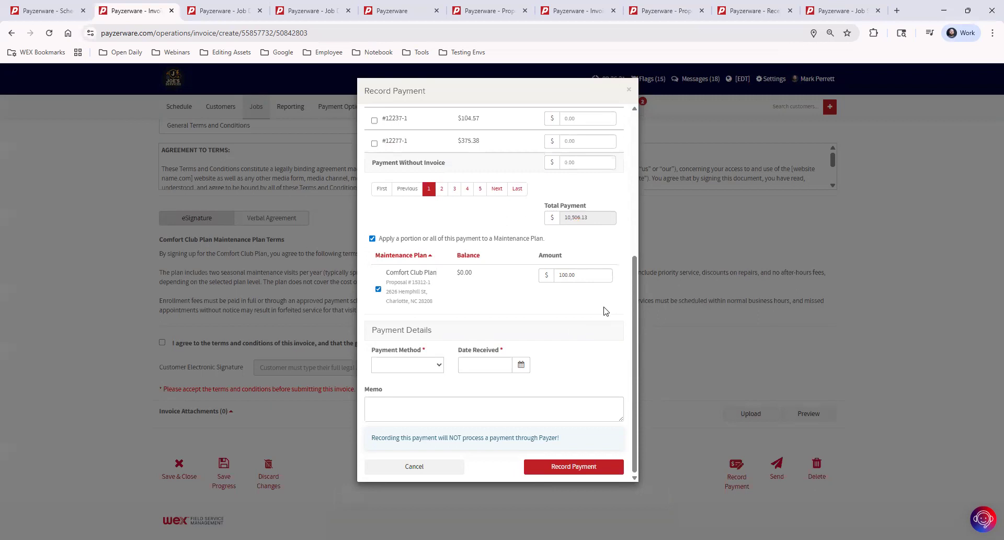
pyautogui.click(439, 364)
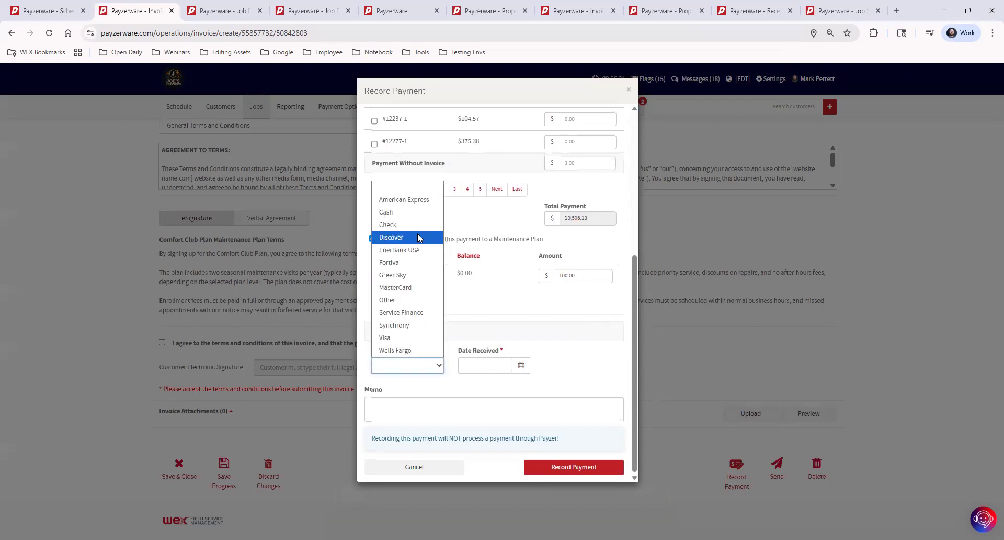
pyautogui.click(409, 224)
pyautogui.click(483, 365)
pyautogui.write('1')
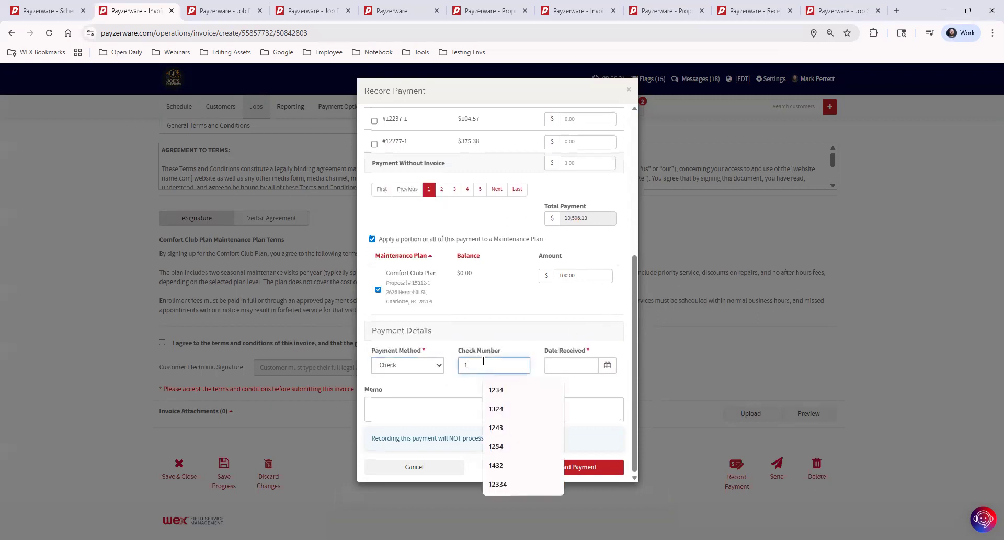
pyautogui.write('234')
pyautogui.click(565, 365)
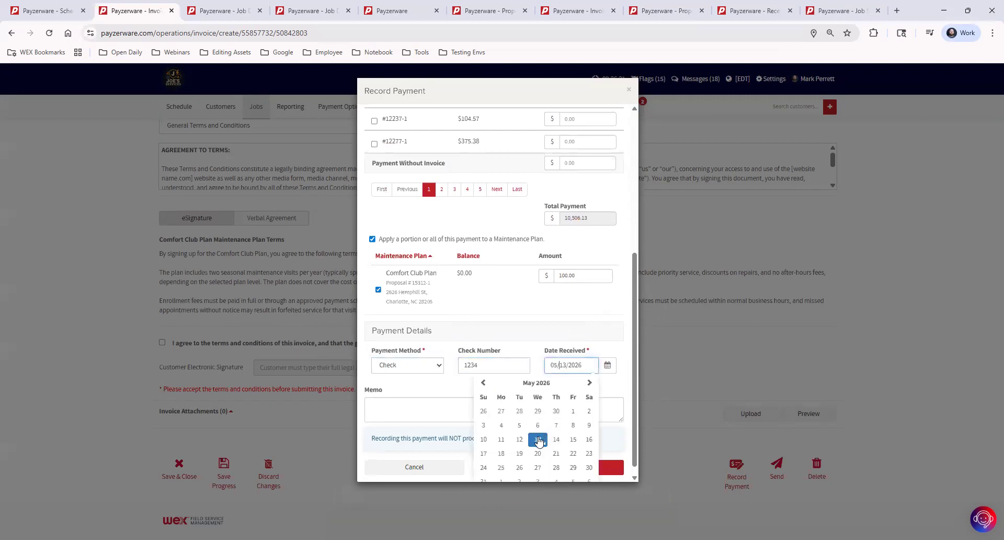
pyautogui.click(538, 441)
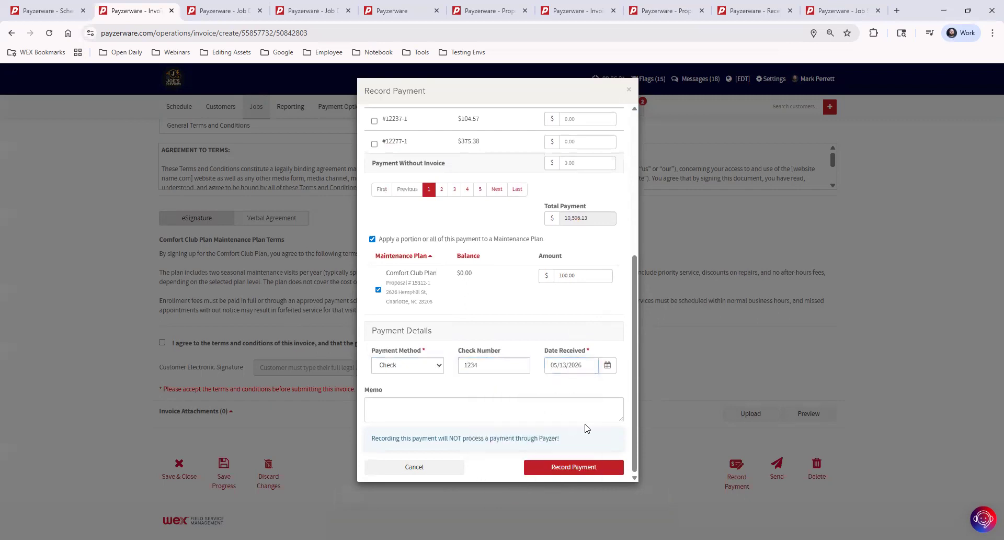
pyautogui.click(586, 469)
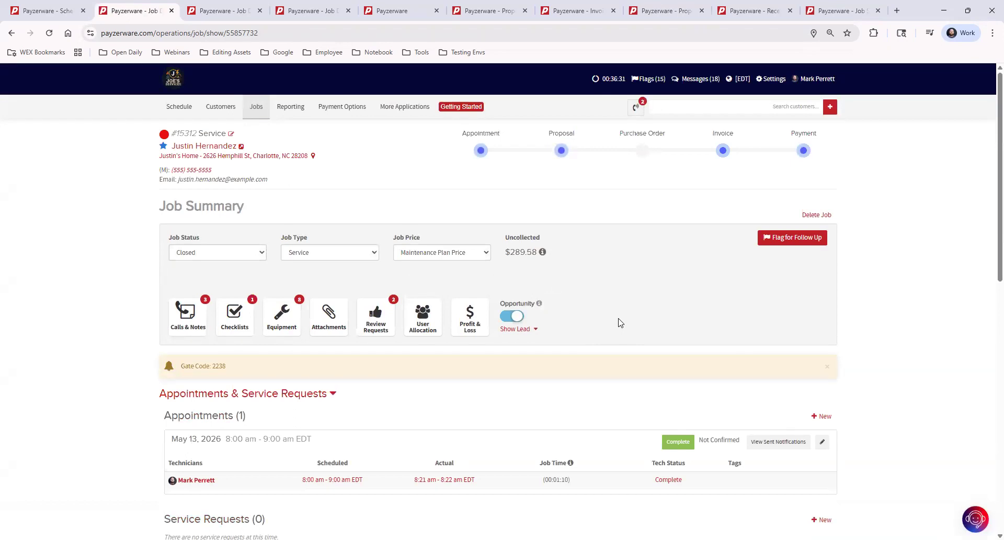
# - Review the Service job's proposals, invoices and payments, and switch to the Proposals + Invoices job
pyautogui.scroll(-6, 621, 322)
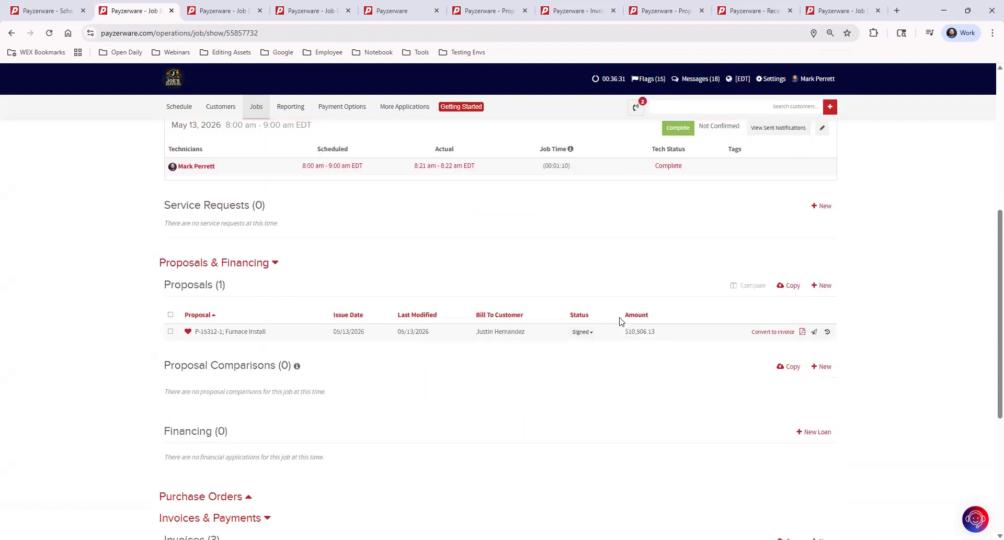
pyautogui.scroll(-5, 619, 322)
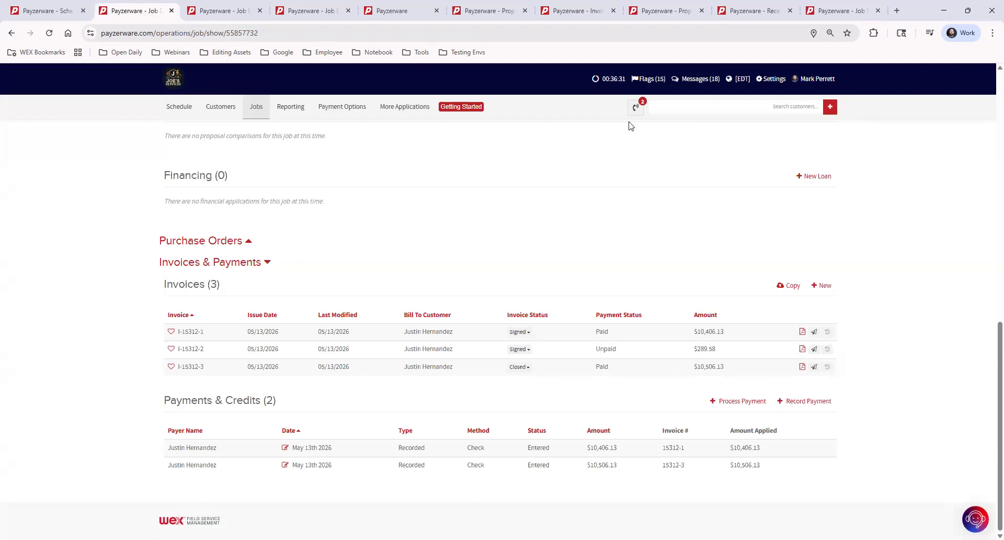
pyautogui.click(222, 11)
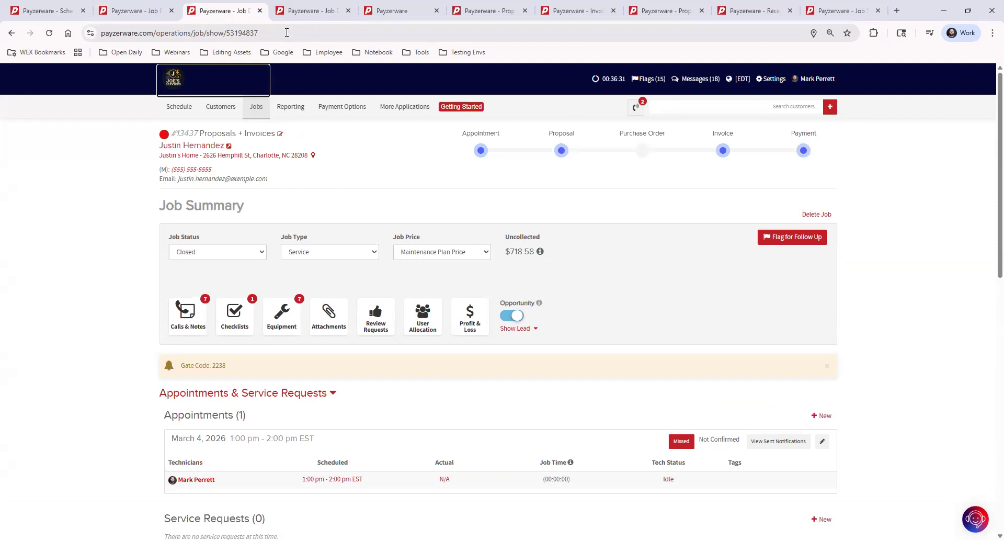
# - Switch to the Progress Billing Install job and review the PDF of its signed Progress Billing Proposal through Phase 4
pyautogui.click(307, 11)
pyautogui.click(399, 183)
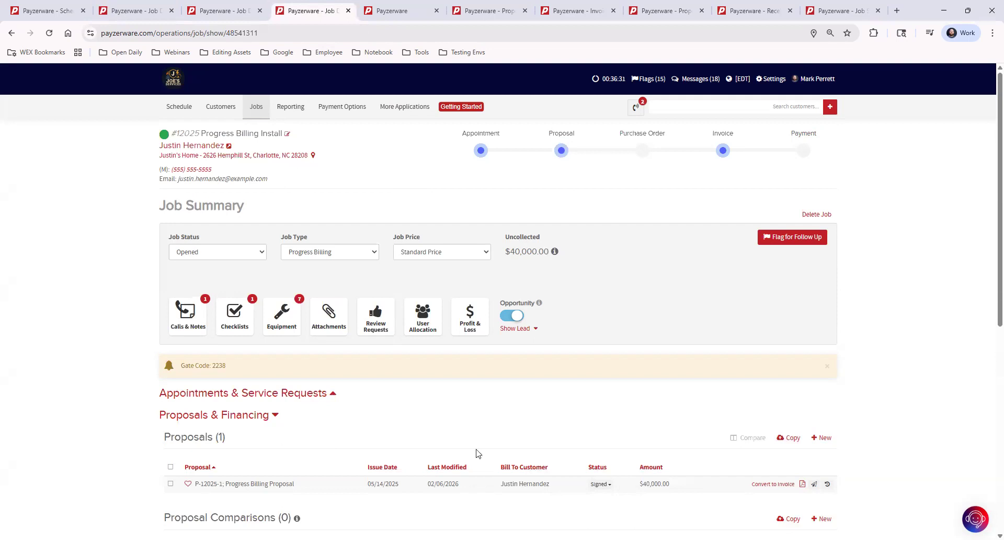
pyautogui.scroll(-1, 466, 455)
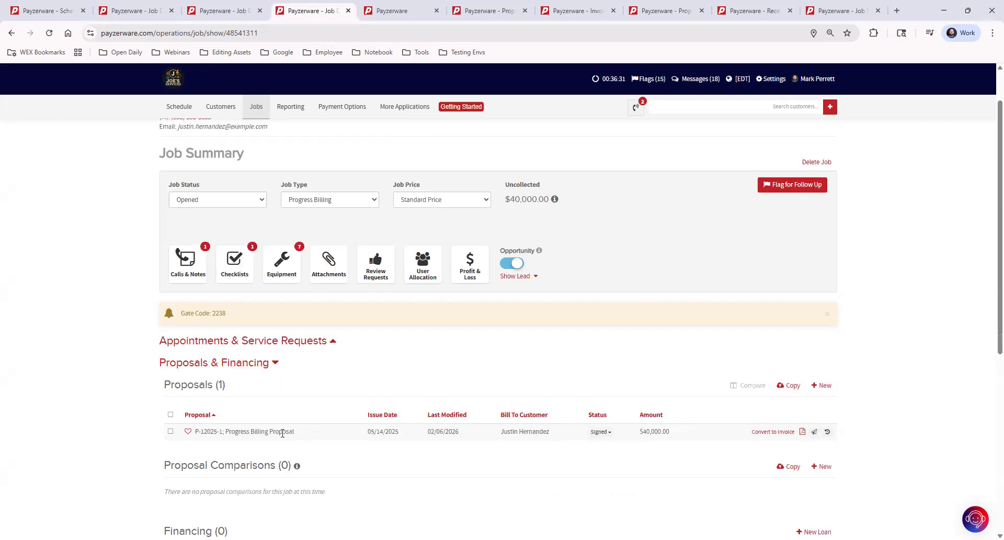
pyautogui.click(802, 431)
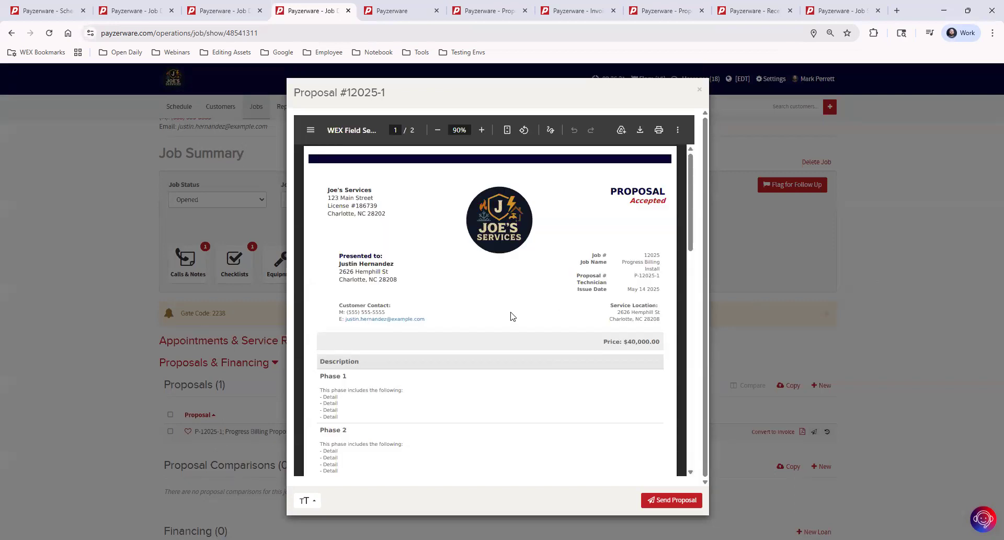
pyautogui.scroll(-3, 500, 320)
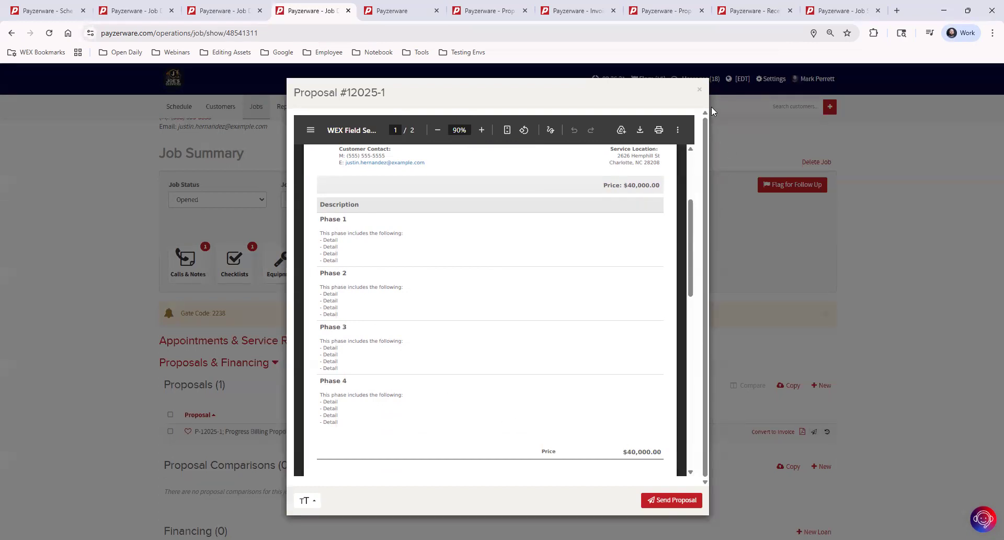
pyautogui.click(700, 93)
# - Examine the job's proposal list and its progress billing invoices with their statuses and amounts
pyautogui.scroll(-1, 762, 437)
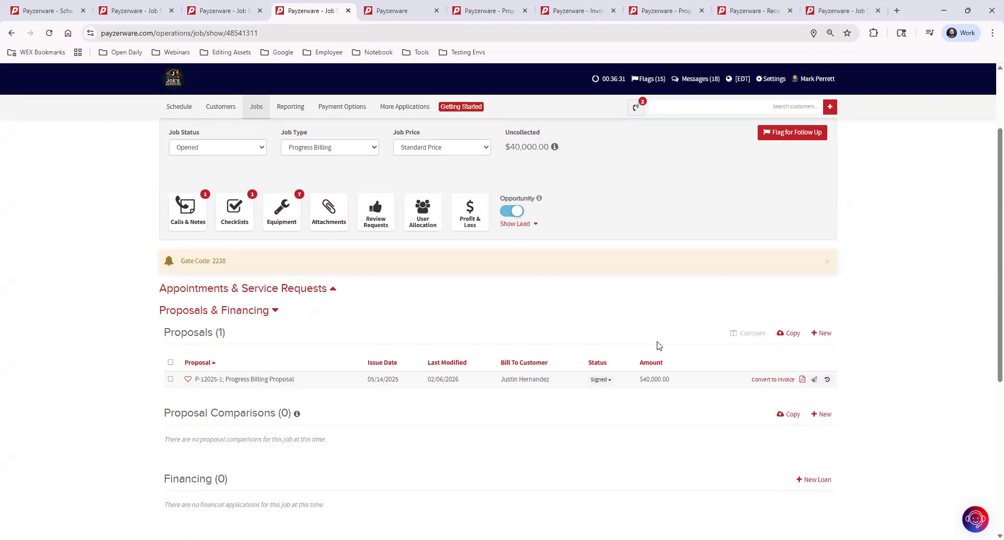
pyautogui.scroll(-3, 658, 345)
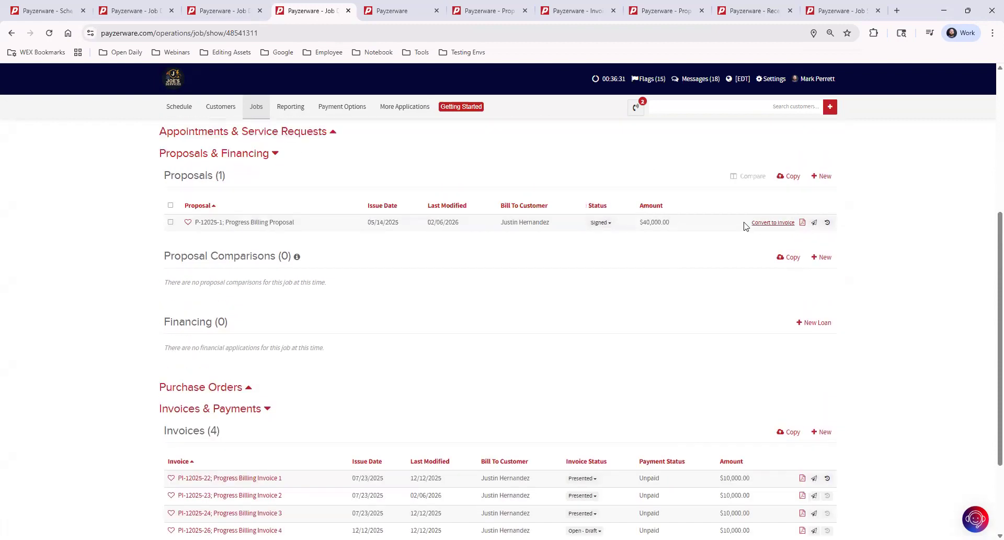
pyautogui.scroll(-2, 718, 265)
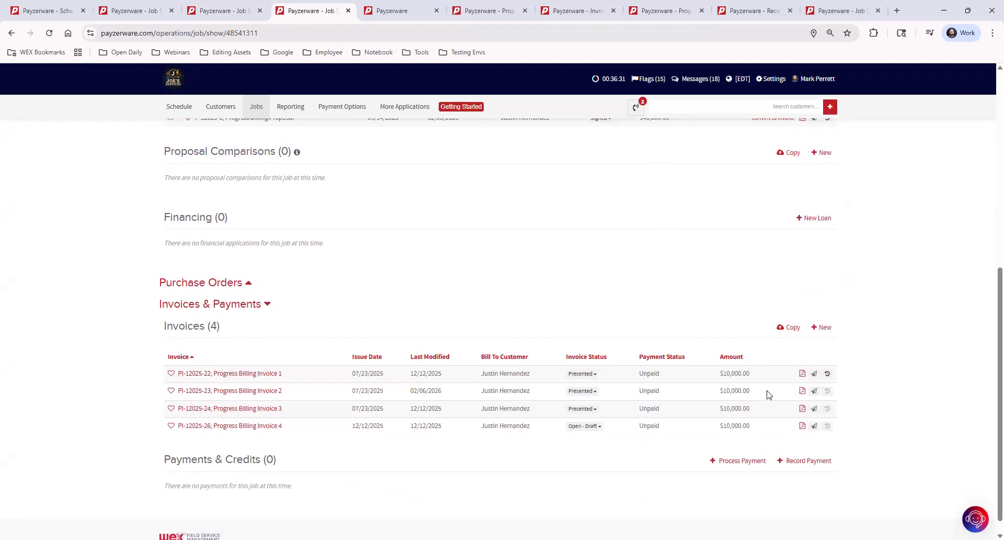
# - Try to convert the Progress Billing Proposal to an invoice as 25 percent of the total proposal amount
pyautogui.scroll(5, 722, 442)
pyautogui.scroll(-1, 777, 387)
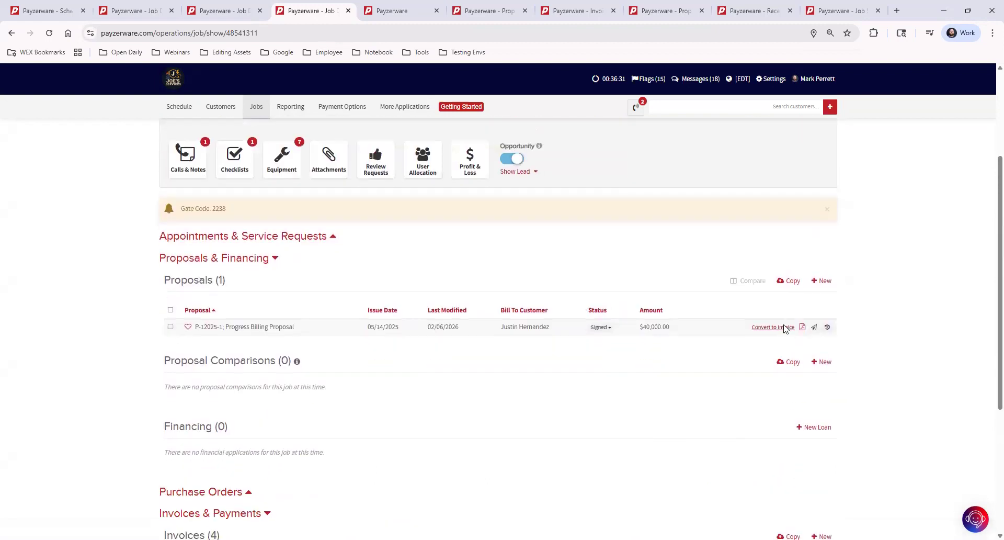
pyautogui.click(784, 327)
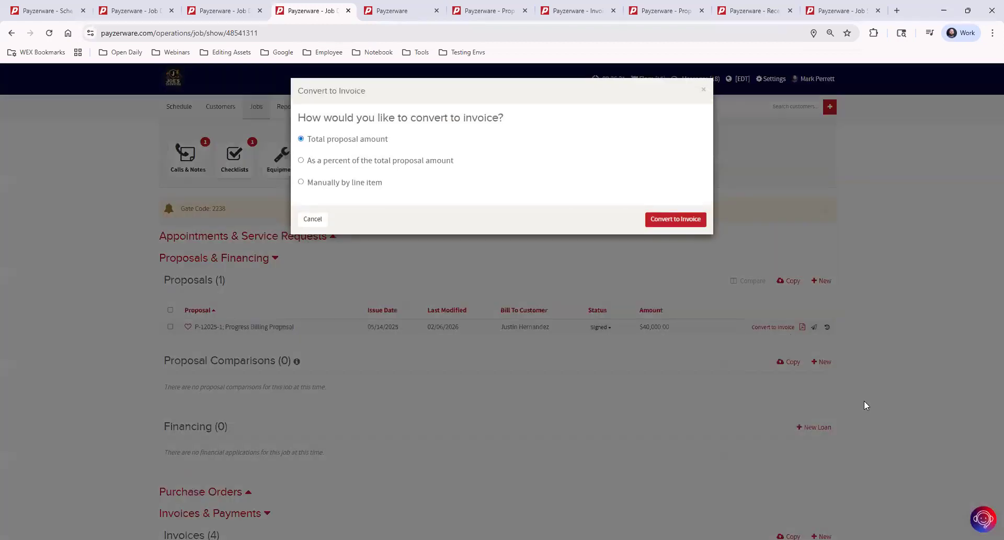
pyautogui.click(301, 161)
pyautogui.click(433, 206)
pyautogui.write('25')
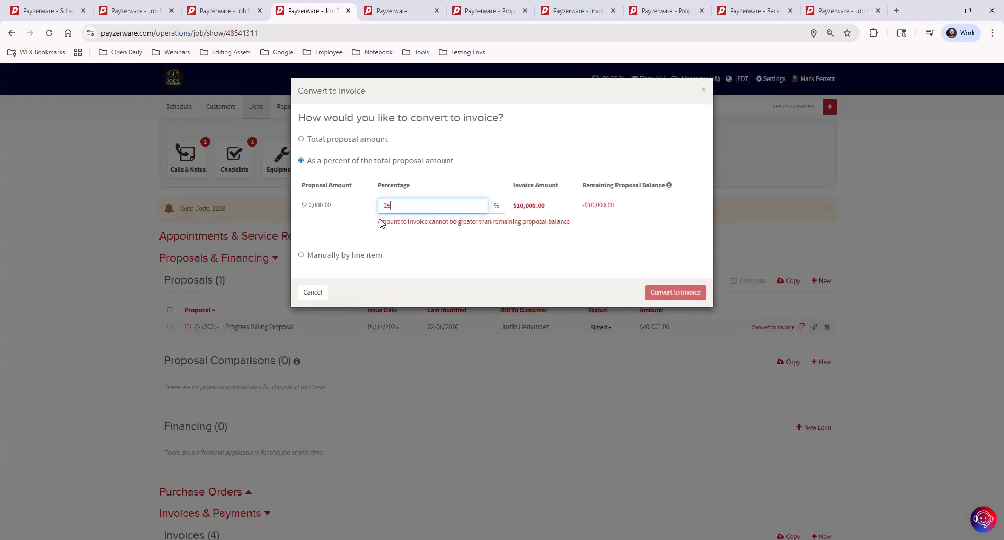
pyautogui.click(422, 248)
pyautogui.click(704, 90)
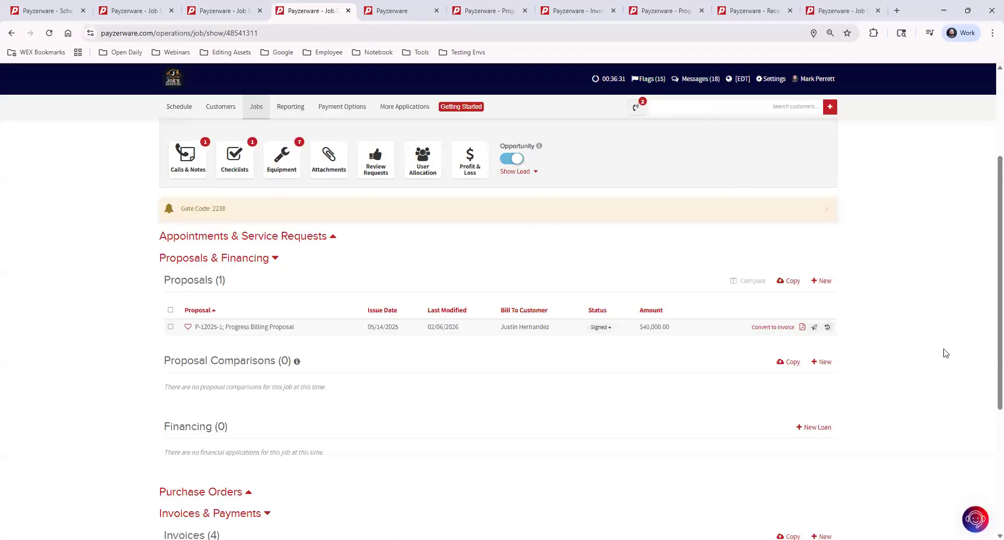
# - Review the job's progress billing invoices again, and look through the Proposal List of all jobs
pyautogui.scroll(-4, 942, 355)
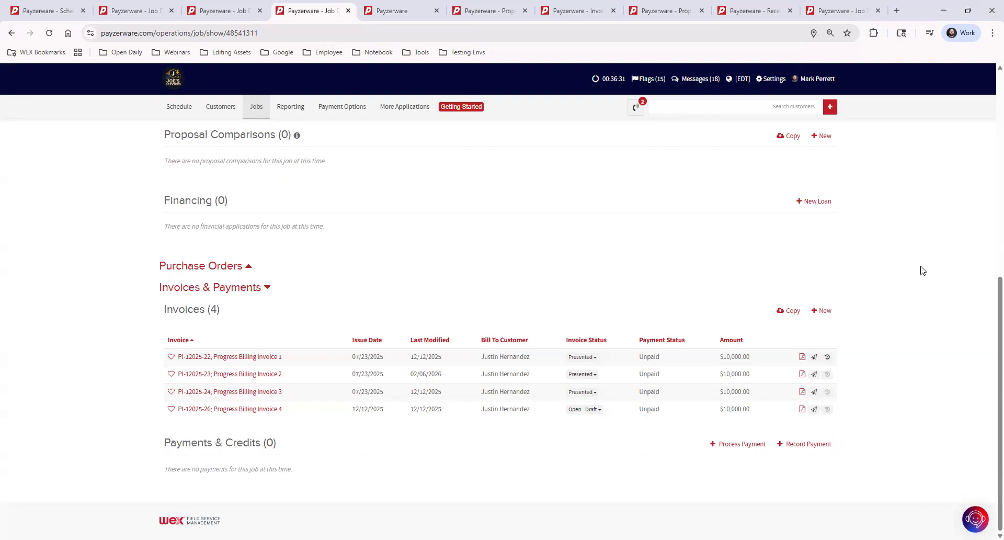
pyautogui.scroll(7, 923, 271)
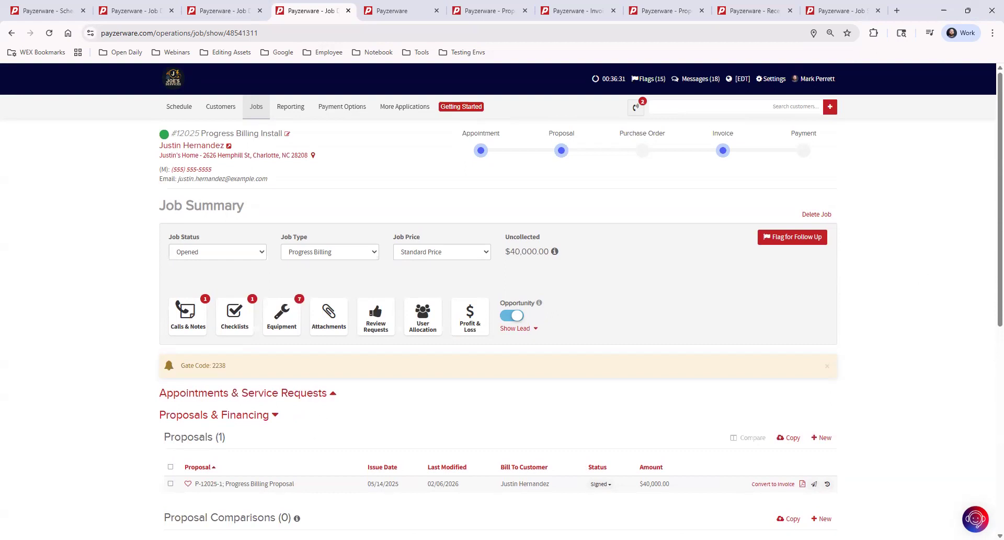
pyautogui.click(248, 108)
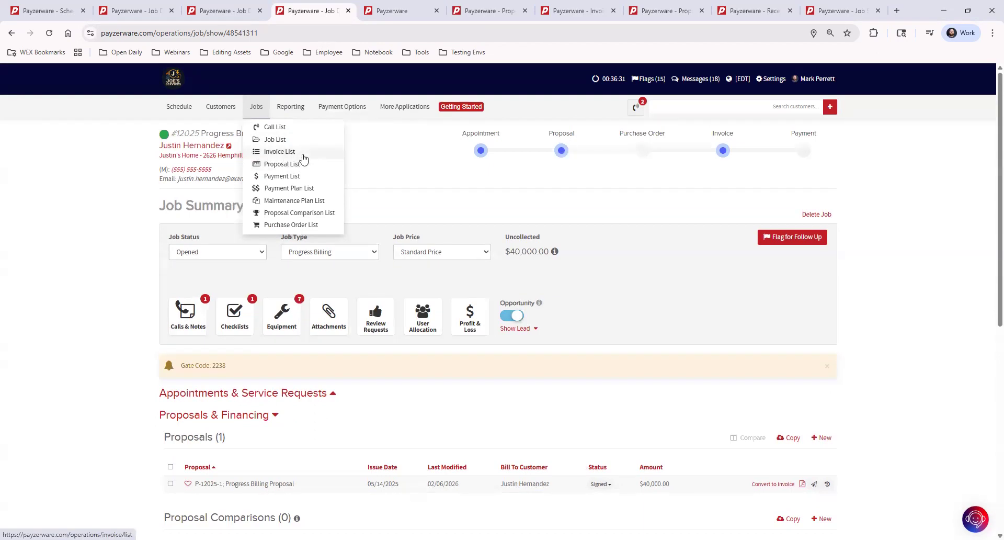
pyautogui.click(399, 11)
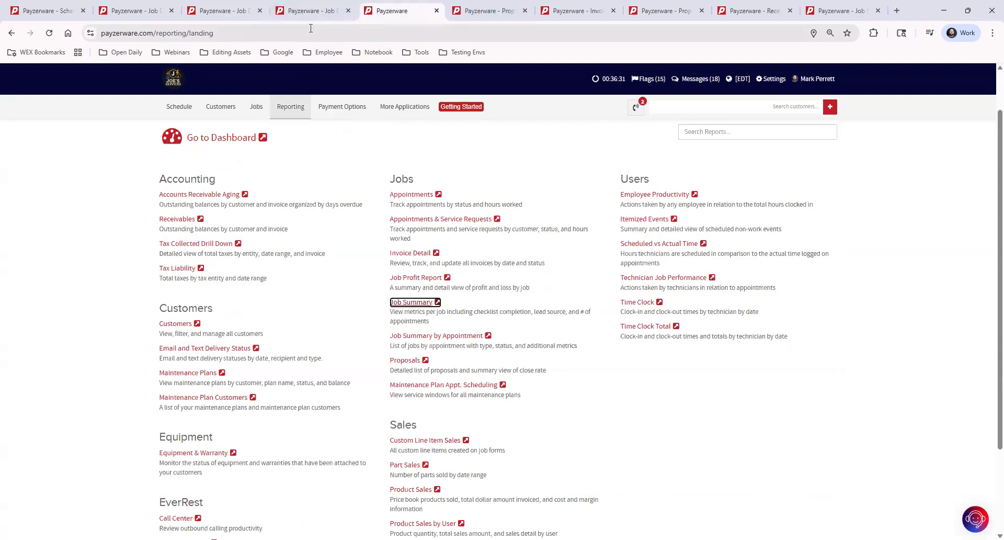
pyautogui.click(476, 12)
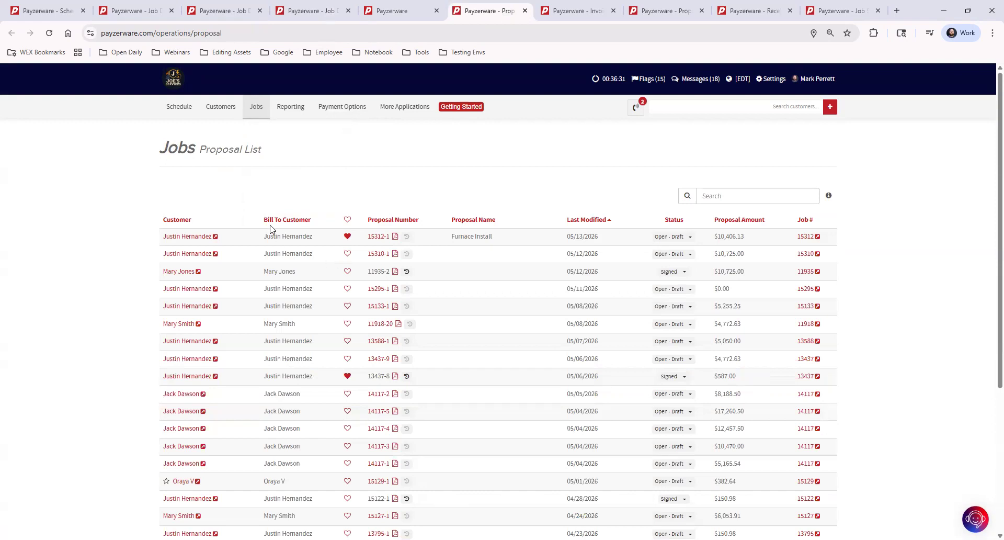
pyautogui.scroll(-5, 618, 327)
pyautogui.scroll(5, 617, 330)
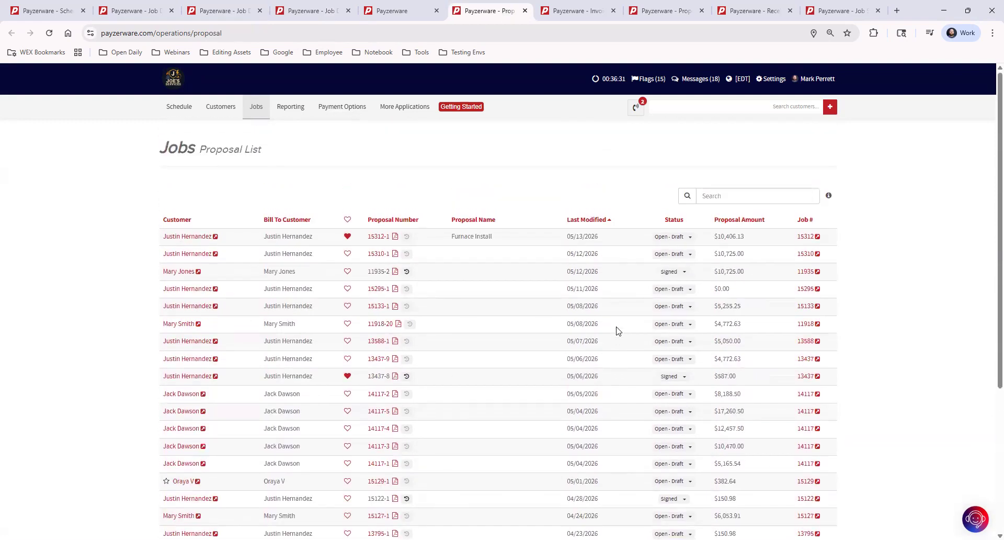
# - Look through the Invoice List and filter it by the Not Ready auto sync status
pyautogui.click(577, 12)
pyautogui.scroll(-10, 313, 353)
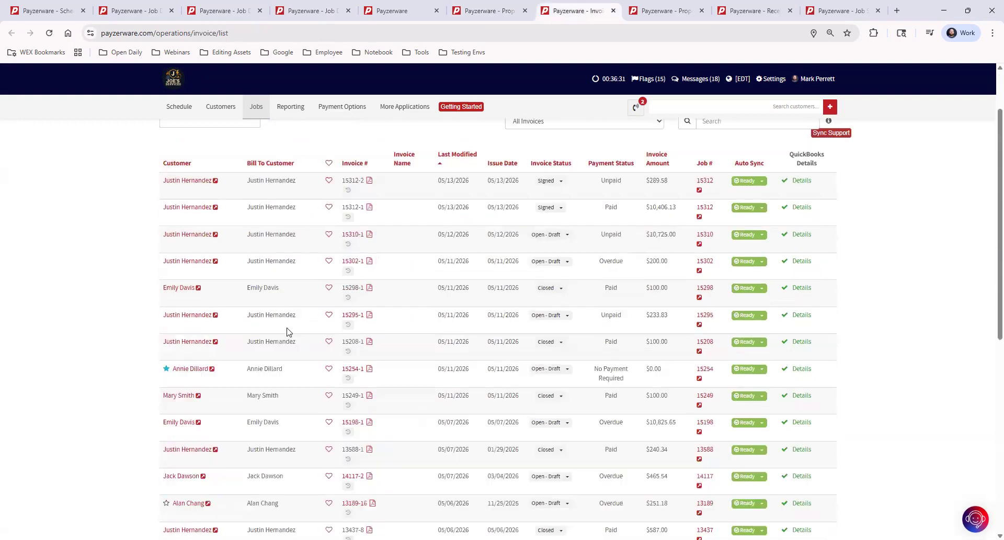
pyautogui.scroll(10, 323, 353)
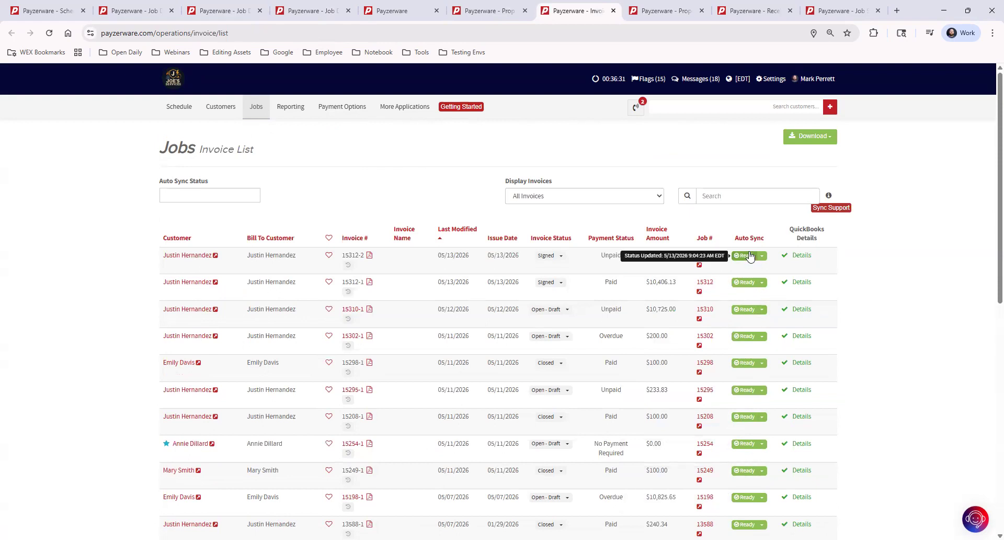
pyautogui.click(179, 195)
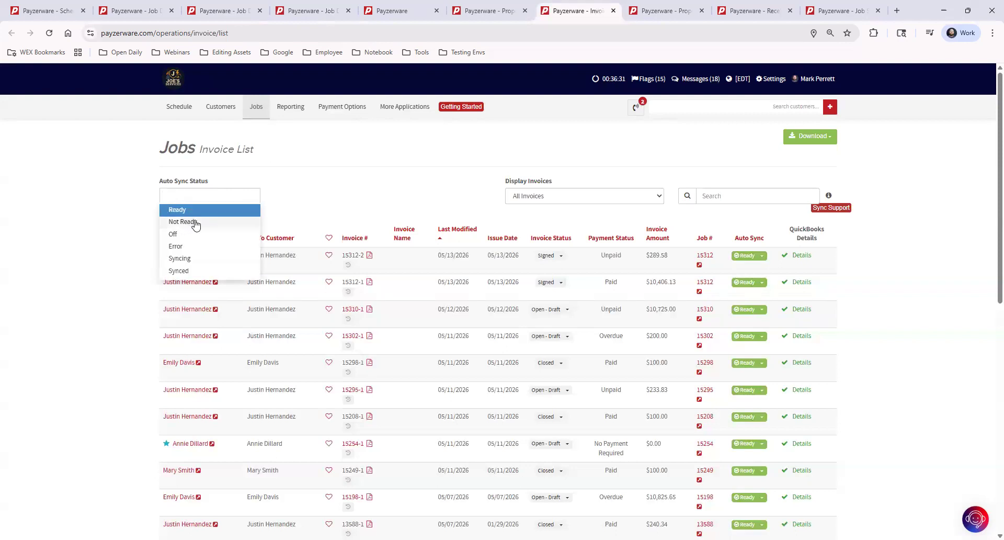
pyautogui.click(195, 222)
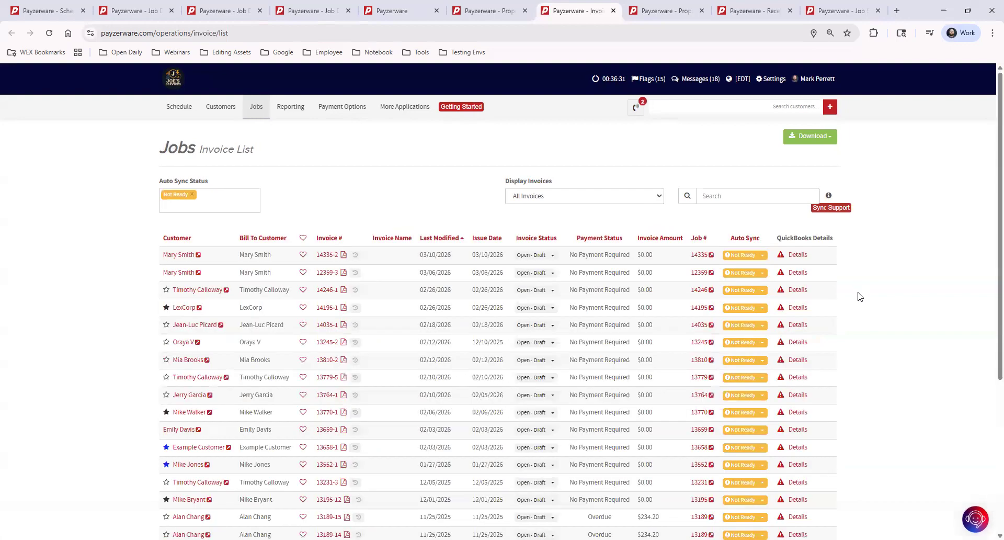
# - Assign the Charlotte, NC (7.25%) tax group to the first overdue $234.20 invoice in its QuickBooks details and save
pyautogui.scroll(-3, 844, 339)
pyautogui.doubleClick(643, 359)
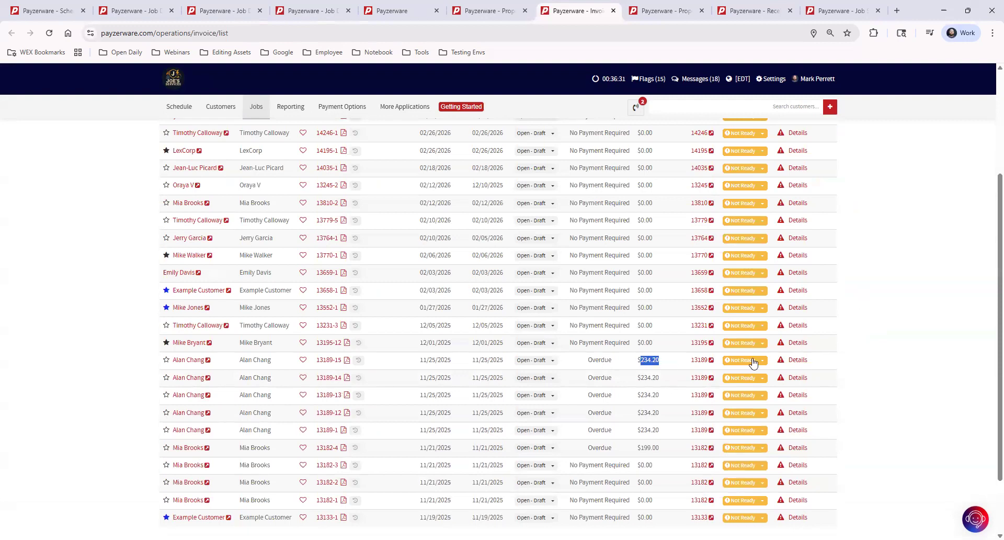
pyautogui.click(796, 360)
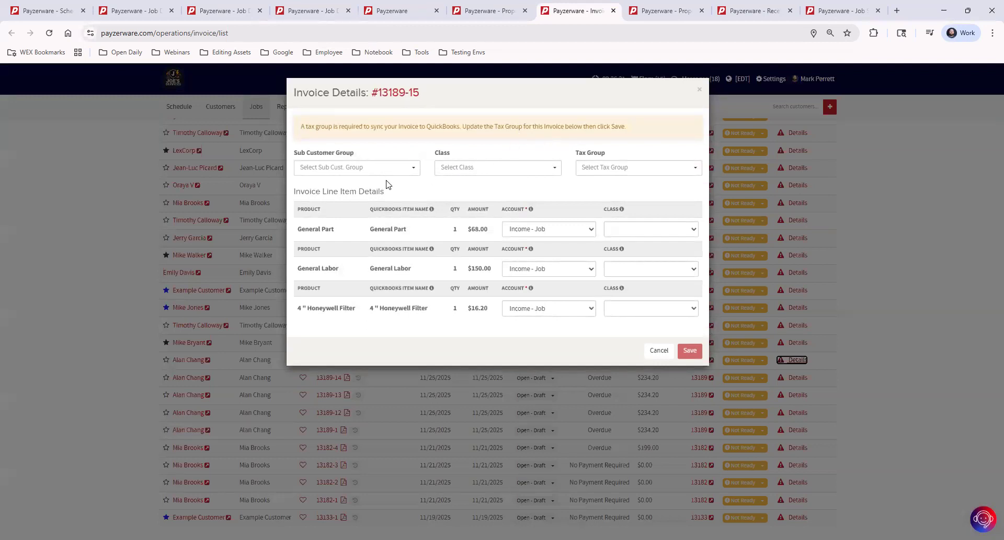
pyautogui.click(605, 168)
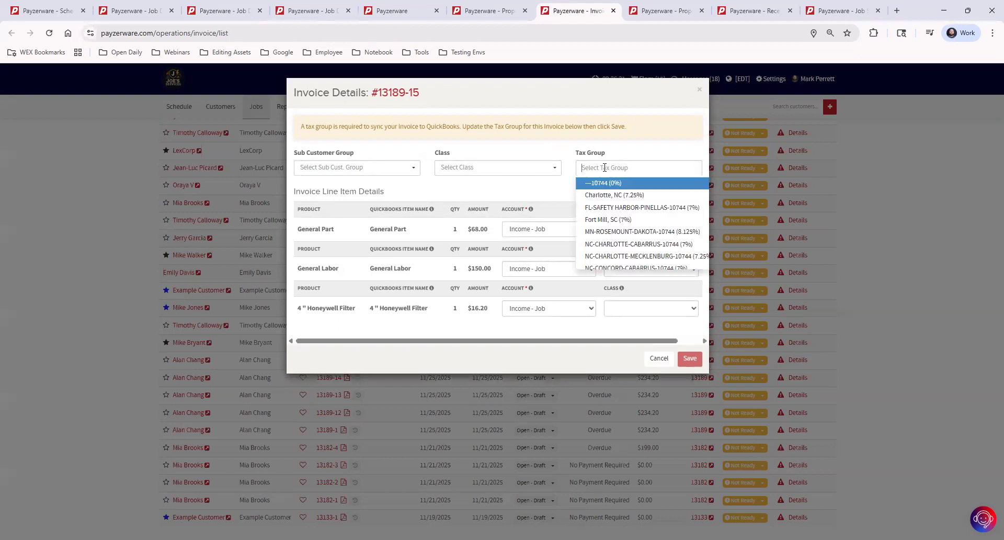
pyautogui.click(607, 195)
pyautogui.click(691, 357)
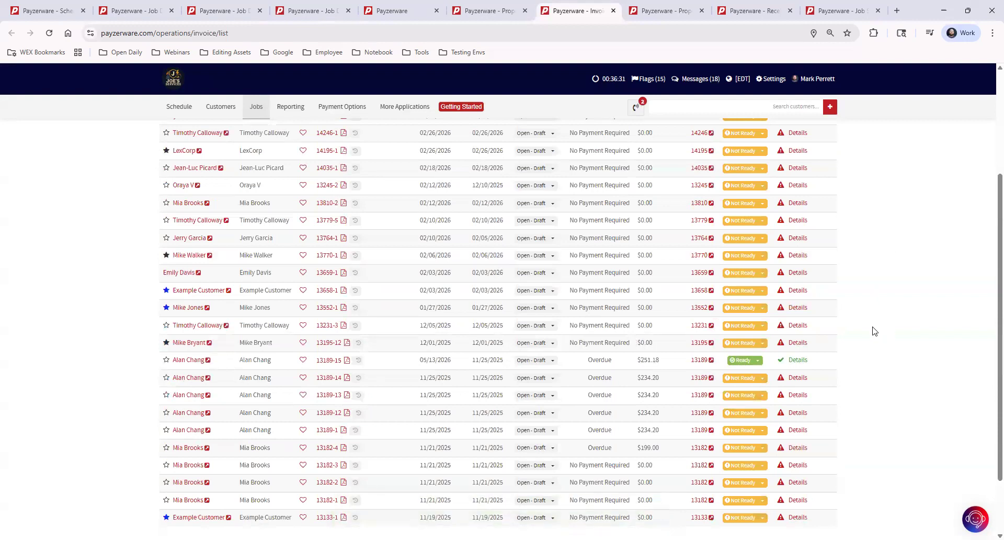
# - Open the original version of the Reporting page and review the Proposals report
pyautogui.scroll(3, 871, 324)
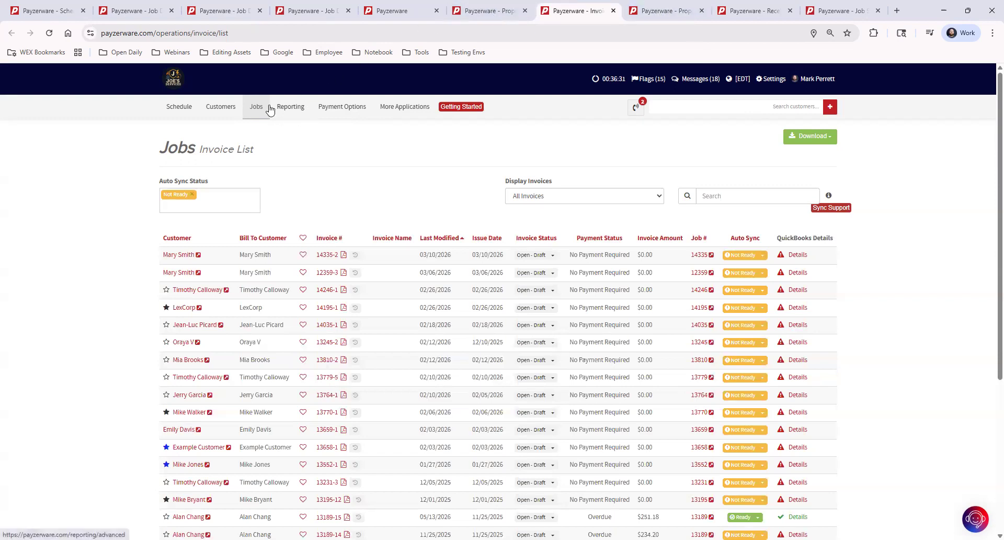
pyautogui.click(291, 109)
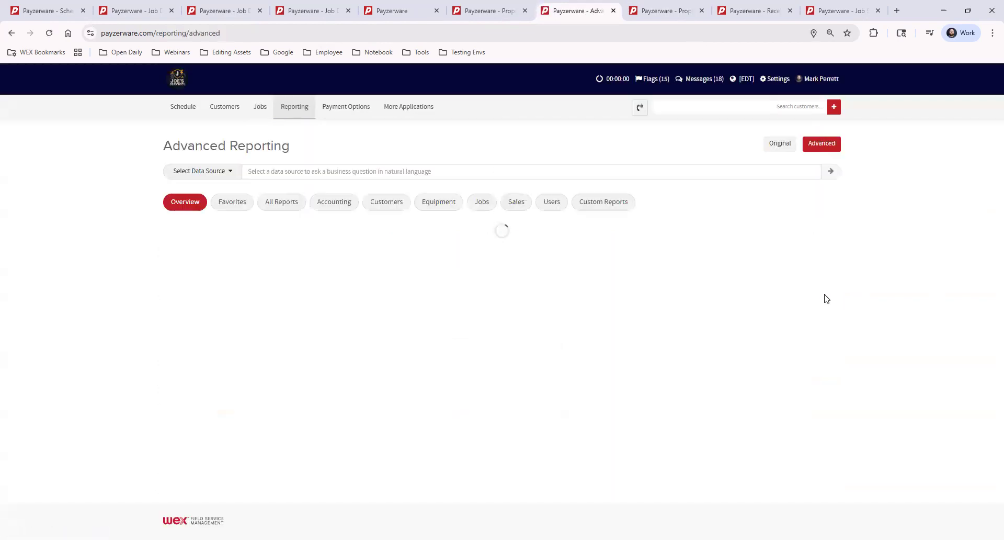
pyautogui.click(774, 144)
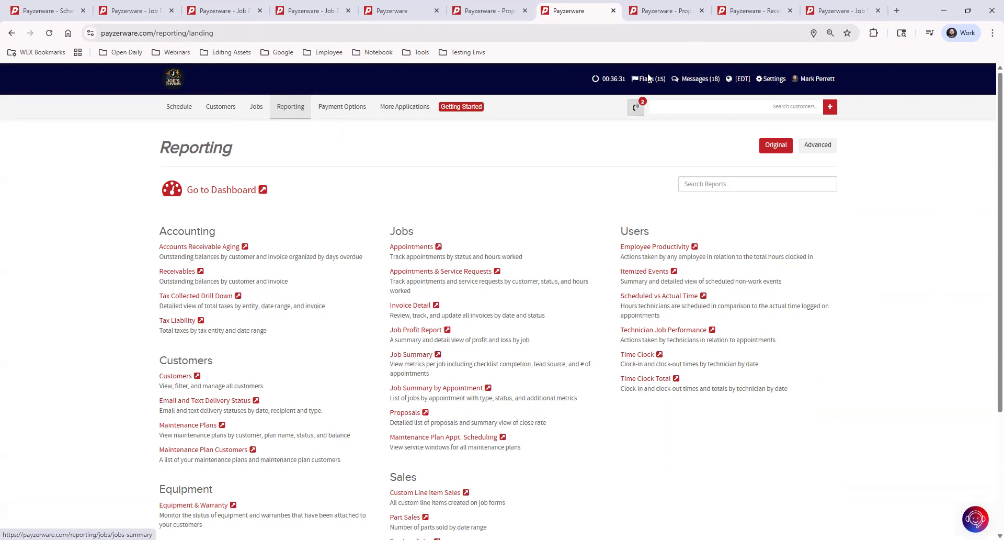
pyautogui.click(660, 11)
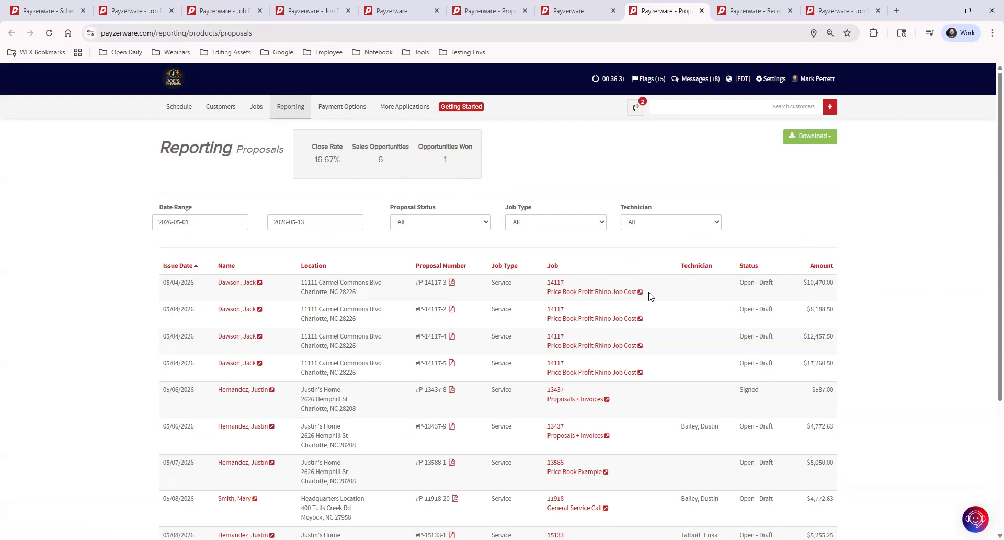
pyautogui.scroll(-3, 649, 296)
pyautogui.scroll(3, 647, 298)
# - Switch to the Receivables report and select all listed invoices for bulk actions
pyautogui.click(747, 11)
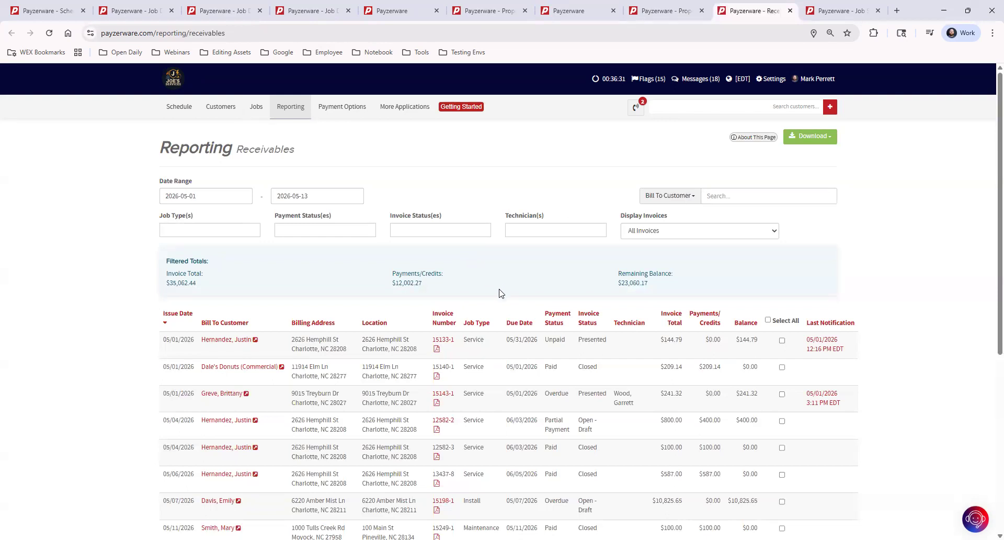
pyautogui.click(781, 340)
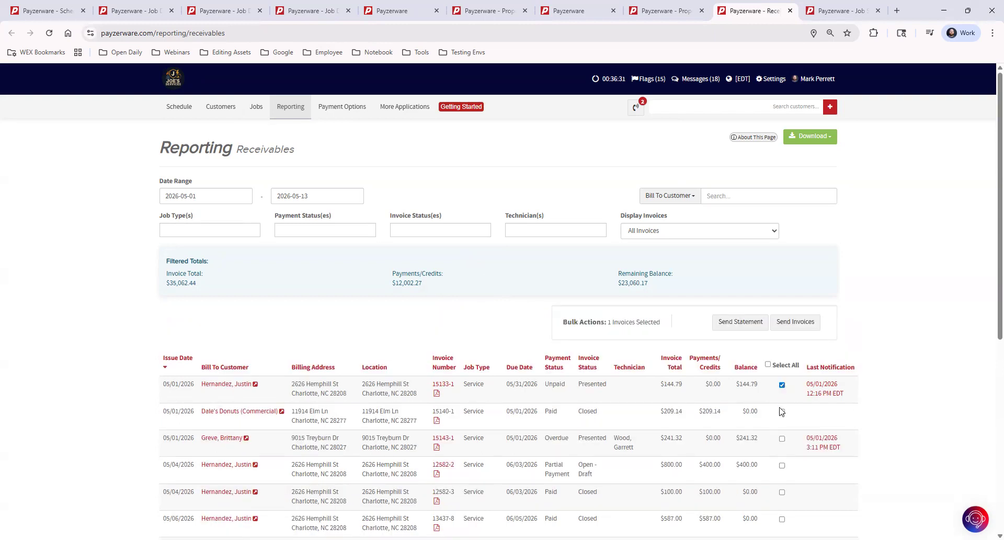
pyautogui.click(782, 411)
pyautogui.click(768, 365)
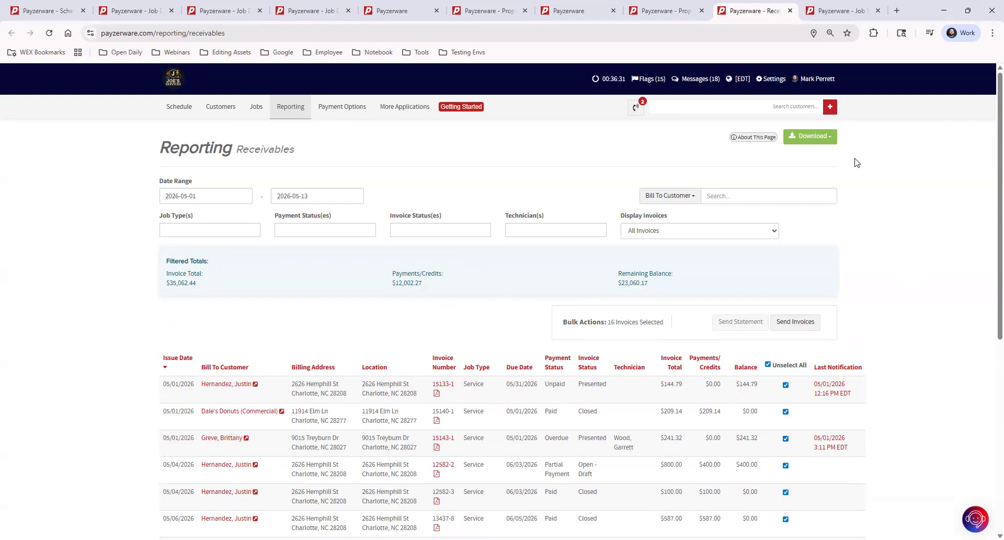
# - Switch to the Job Summary report and examine its Signed Proposals and Invoices columns for the listed jobs
pyautogui.click(837, 15)
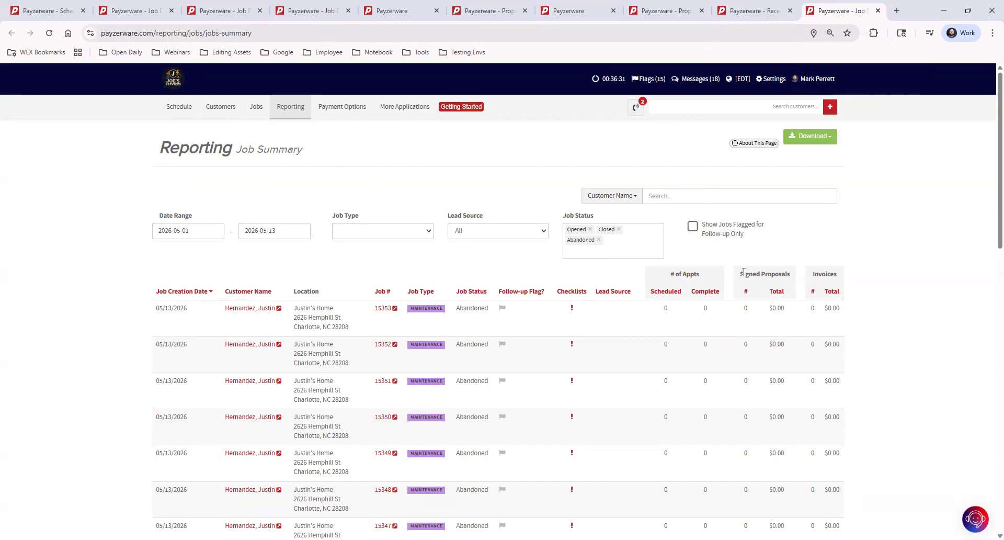
pyautogui.moveTo(743, 272); pyautogui.dragTo(913, 296)
pyautogui.click(868, 265)
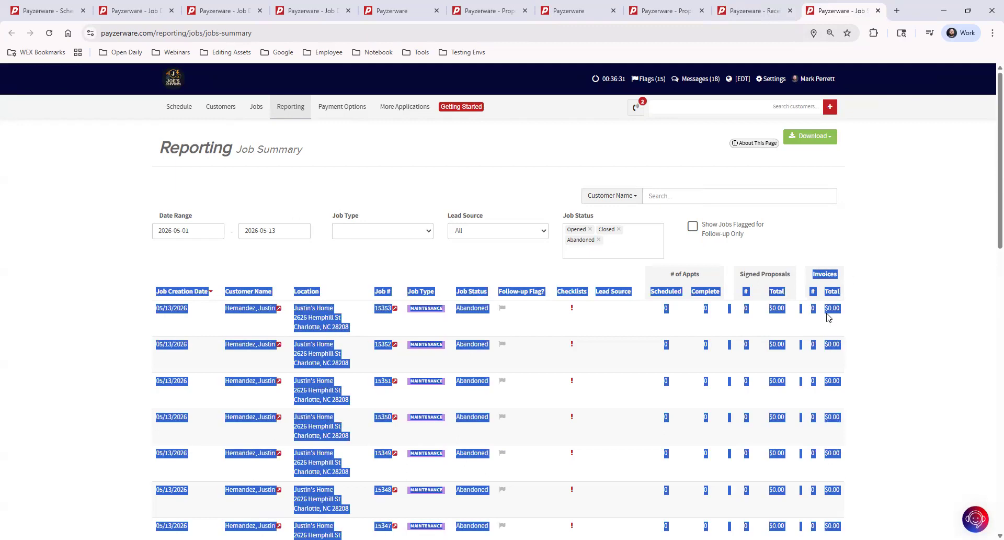
pyautogui.click(748, 313)
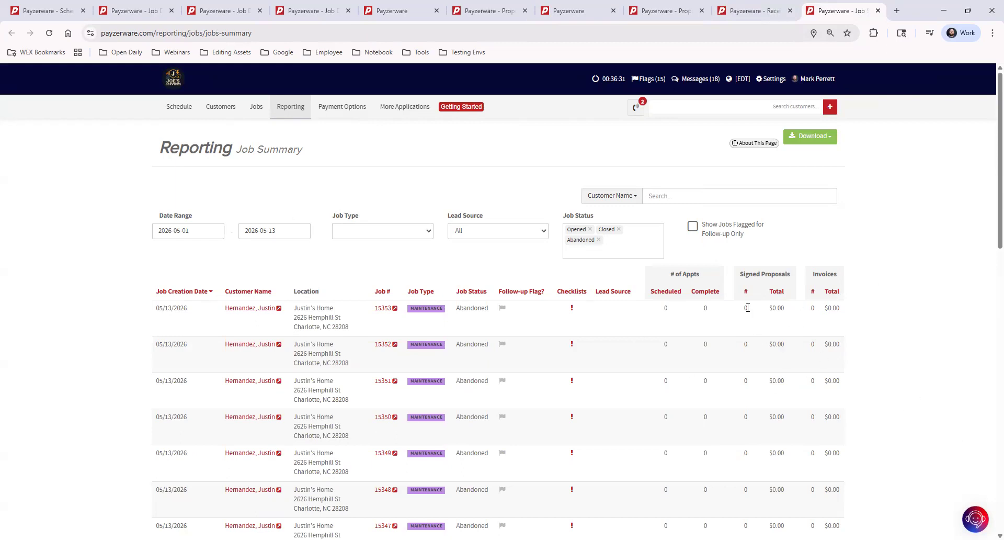
pyautogui.scroll(-4, 774, 371)
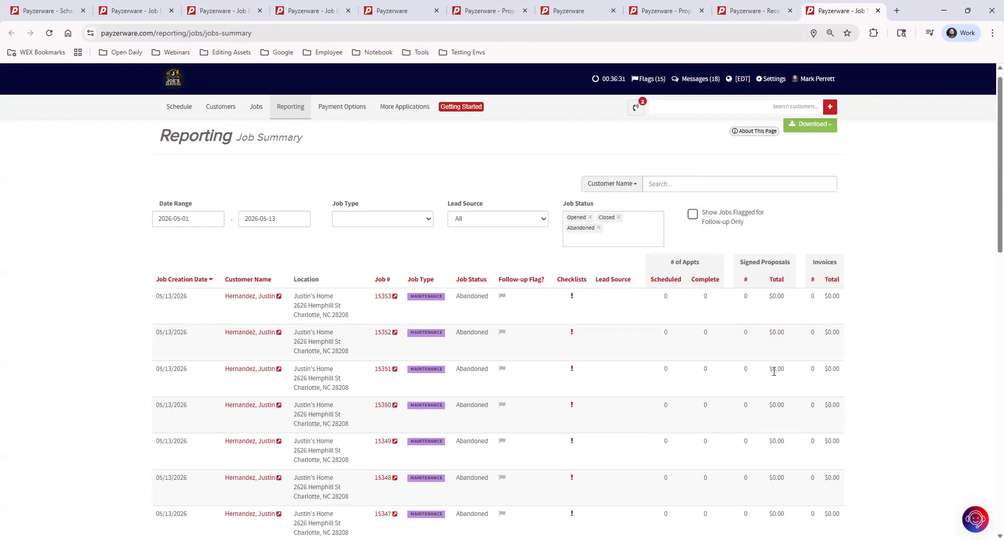
pyautogui.scroll(5, 774, 371)
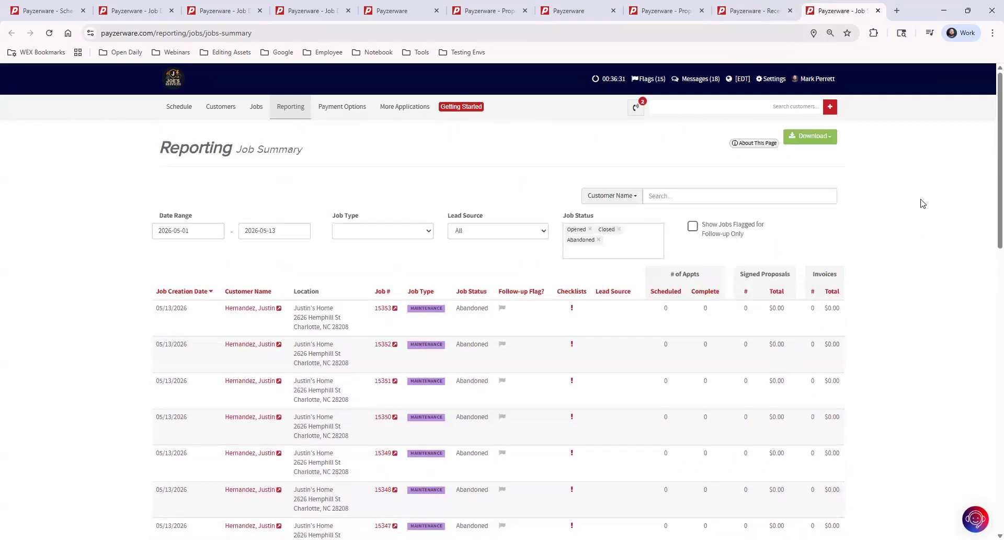